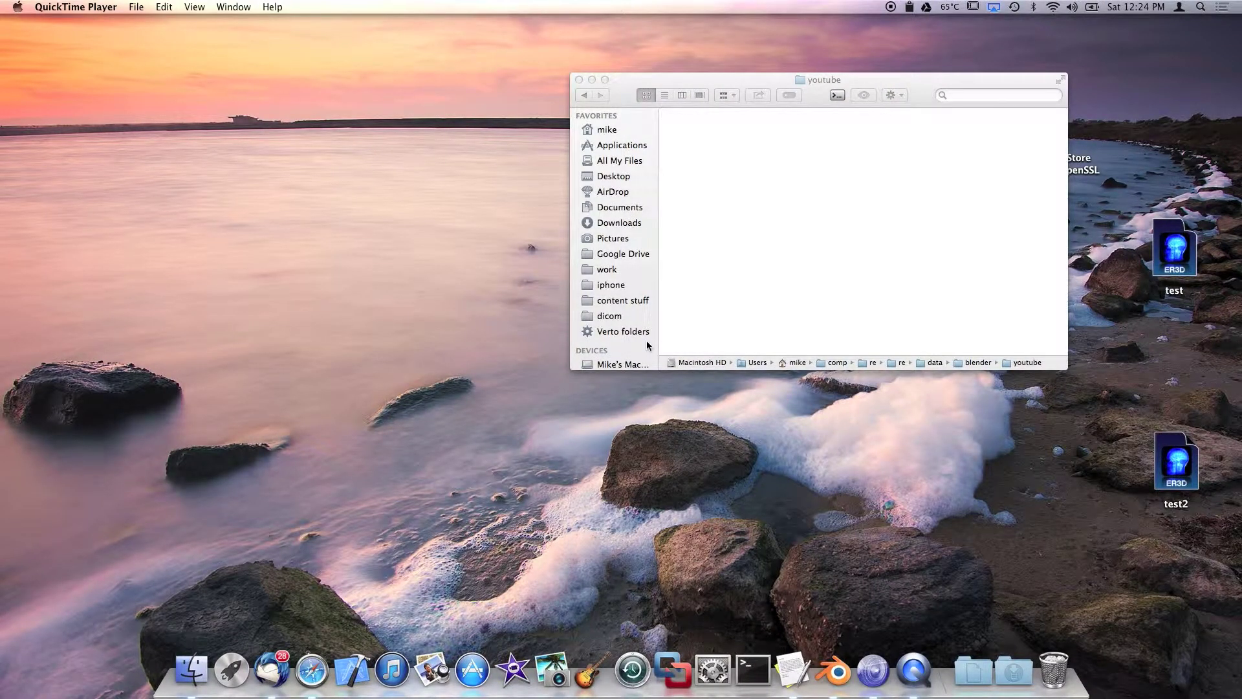
Search Spotlight for 'apt' and open apt_lightmapping.dae in Verto Studio 3D.
{"action": "key", "text": "super+space"}
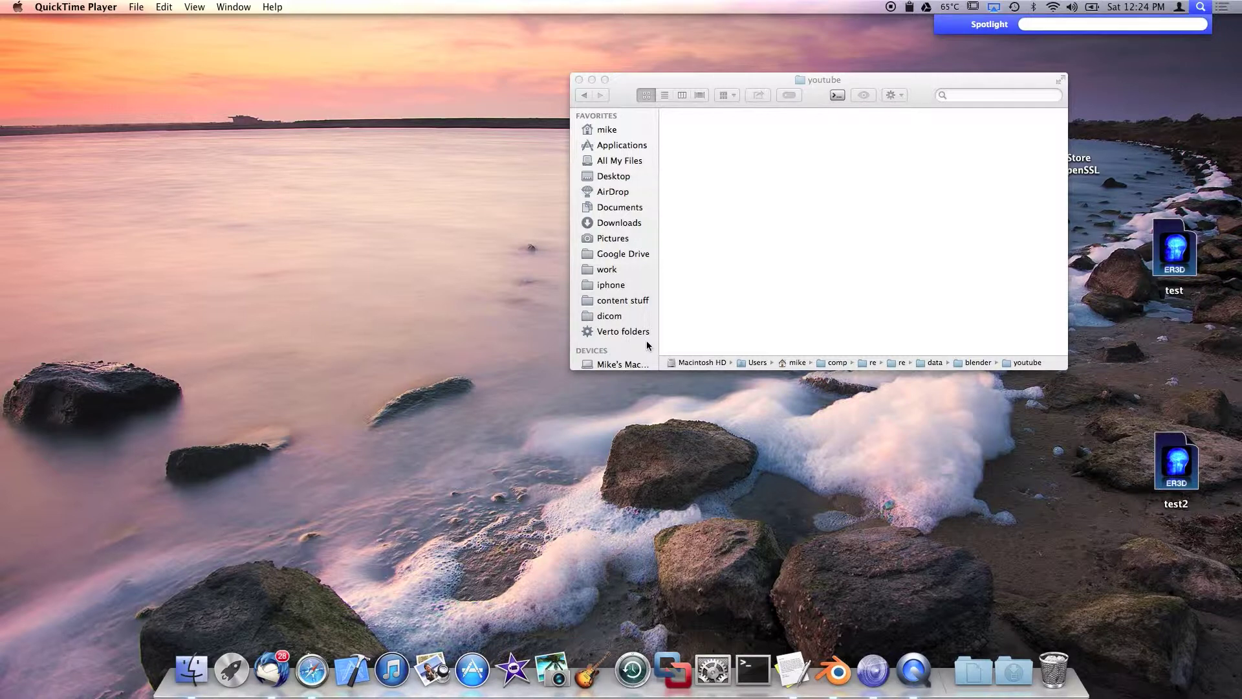
{"action": "type", "text": "apt"}
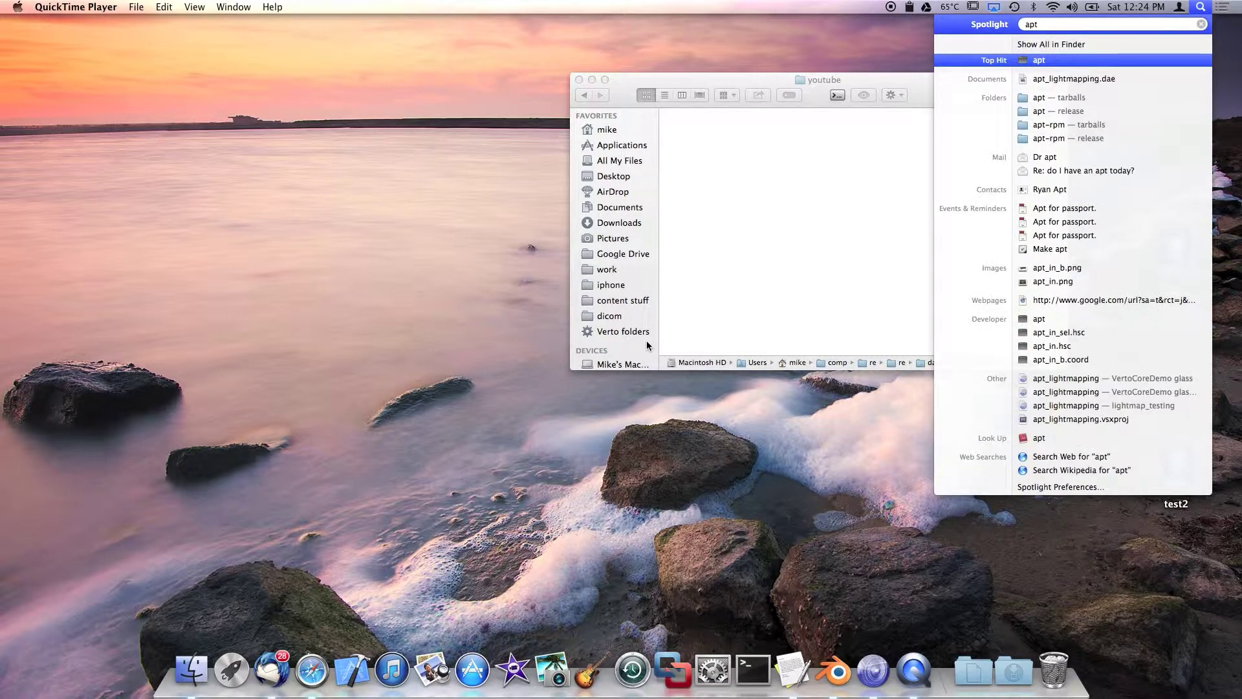
{"action": "key", "text": "Down"}
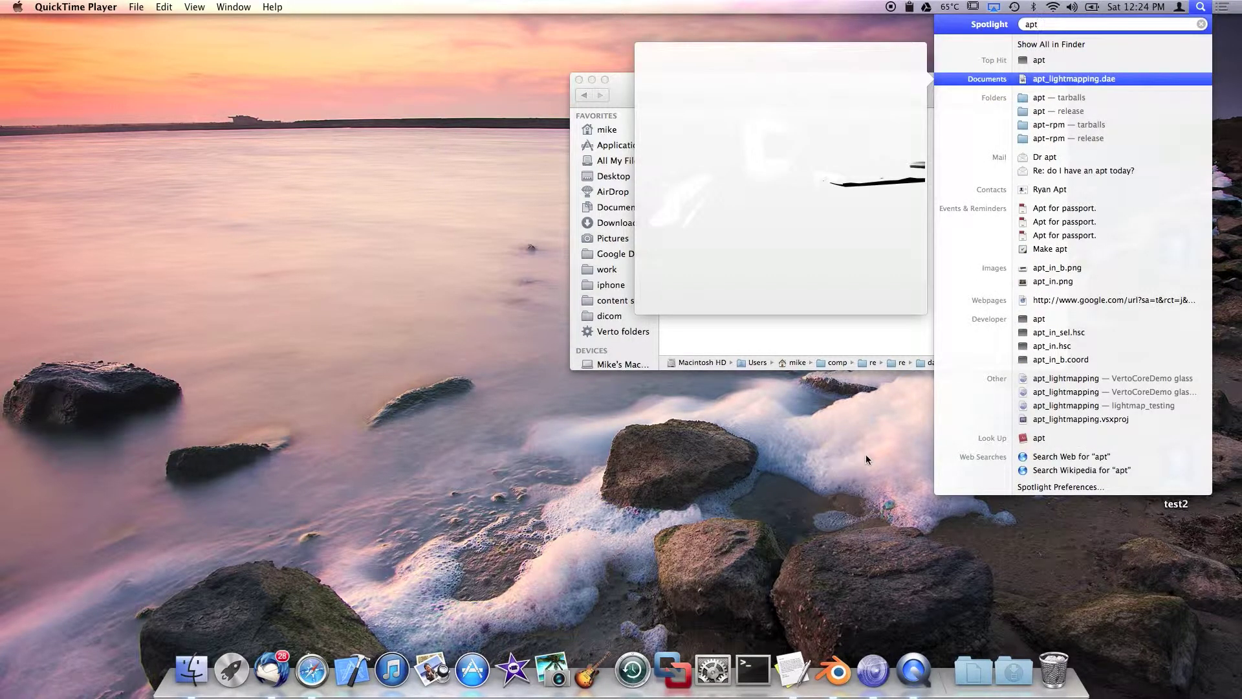
{"action": "left_click", "coordinate": [1091, 378]}
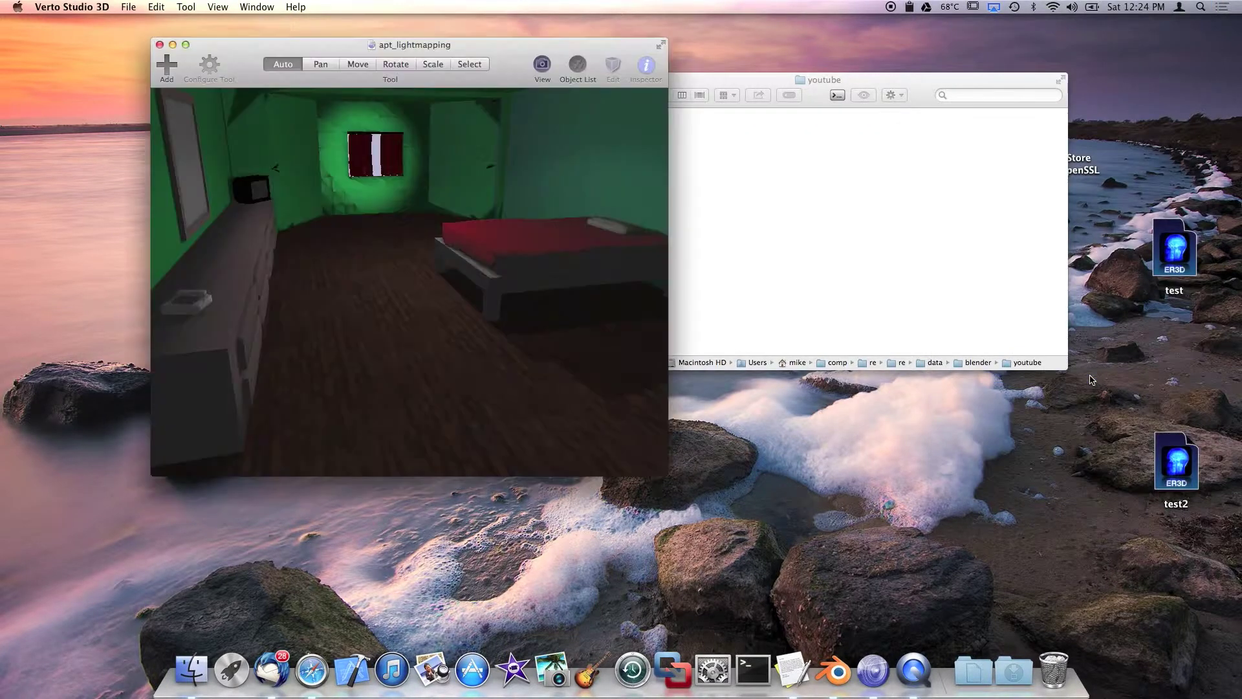
Enlarge and nudge the apt_lightmapping scene window, close it, and show Mission Control.
{"action": "left_click_drag", "start_coordinate": [667, 476], "coordinate": [875, 572]}
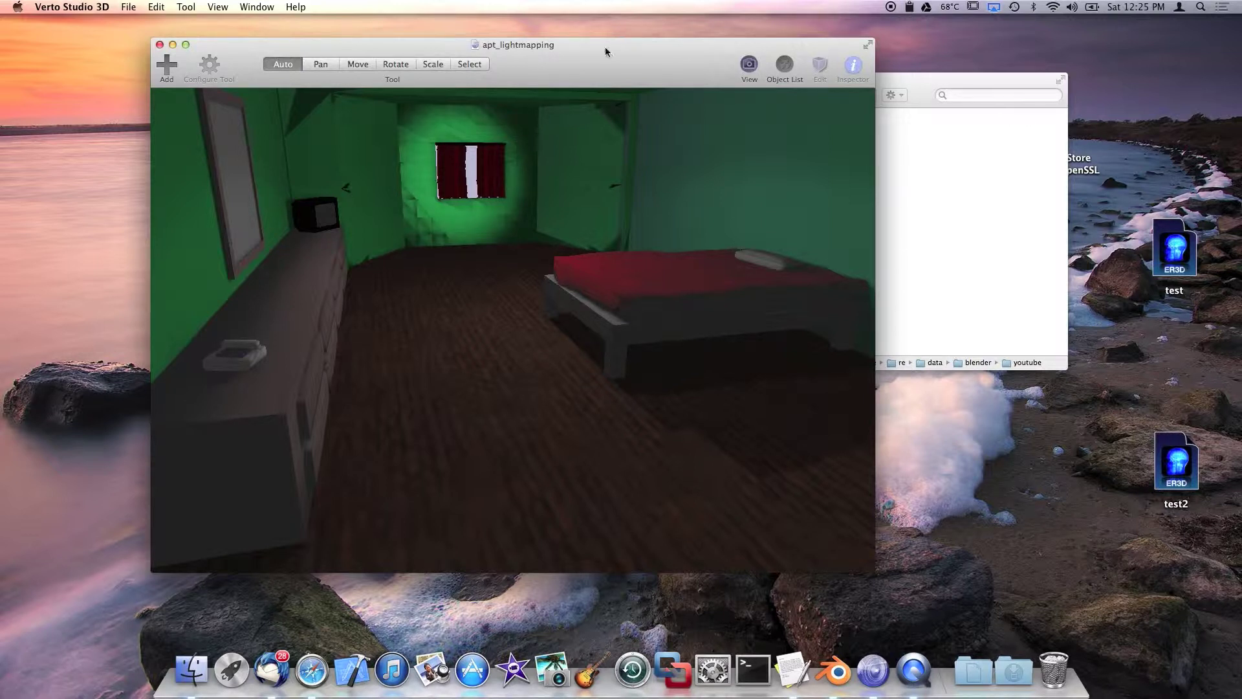
{"action": "left_click_drag", "start_coordinate": [607, 52], "coordinate": [631, 55]}
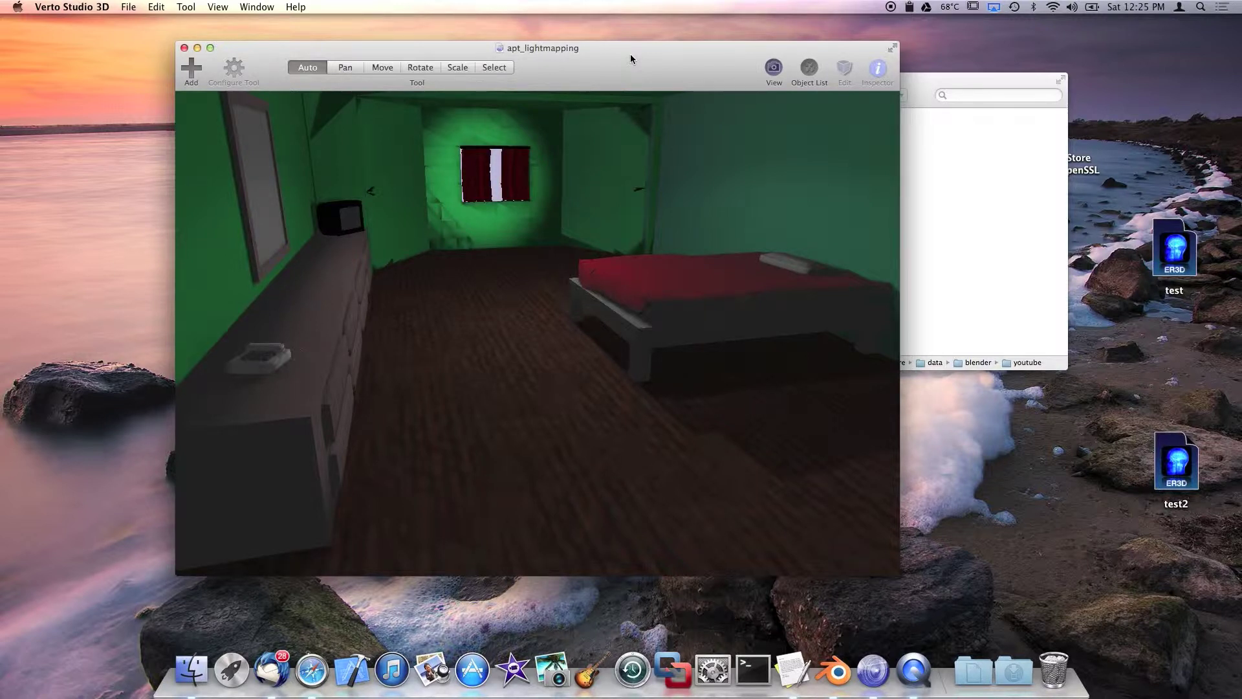
{"action": "left_click", "coordinate": [183, 48]}
{"action": "key", "text": "ctrl+Up"}
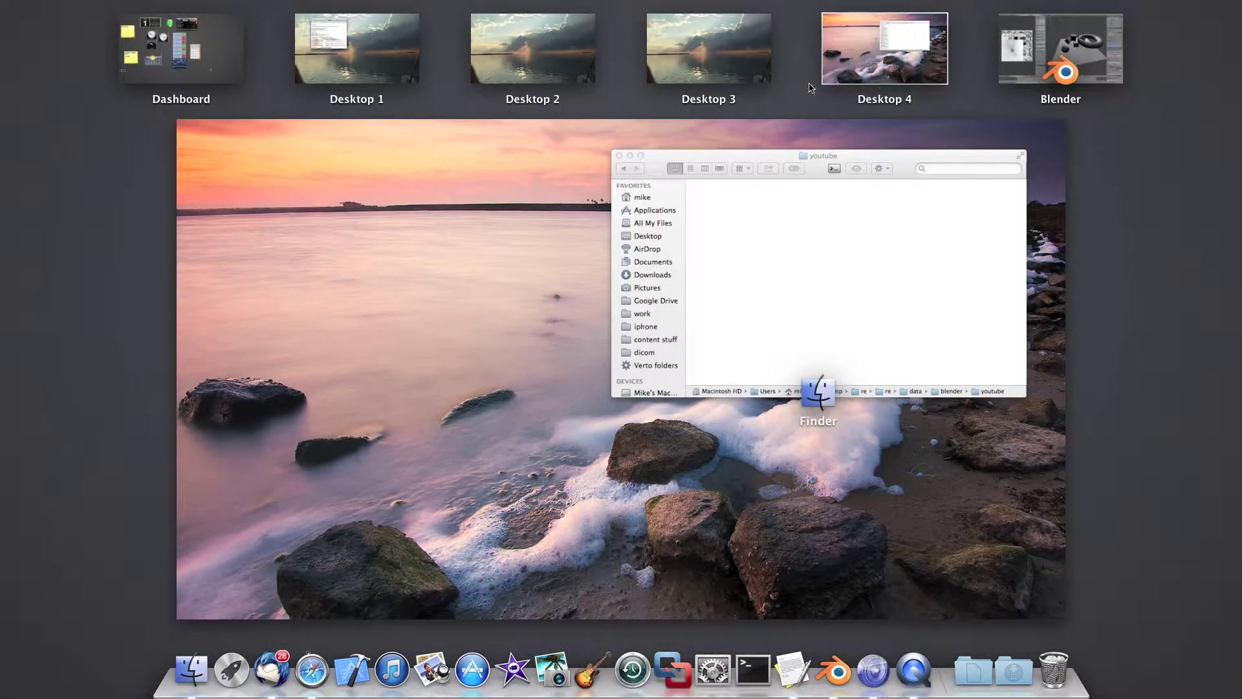
In the Blender space, unlink the TextureAtlas image and remove the Texture Atlas entry.
{"action": "left_click", "coordinate": [854, 76]}
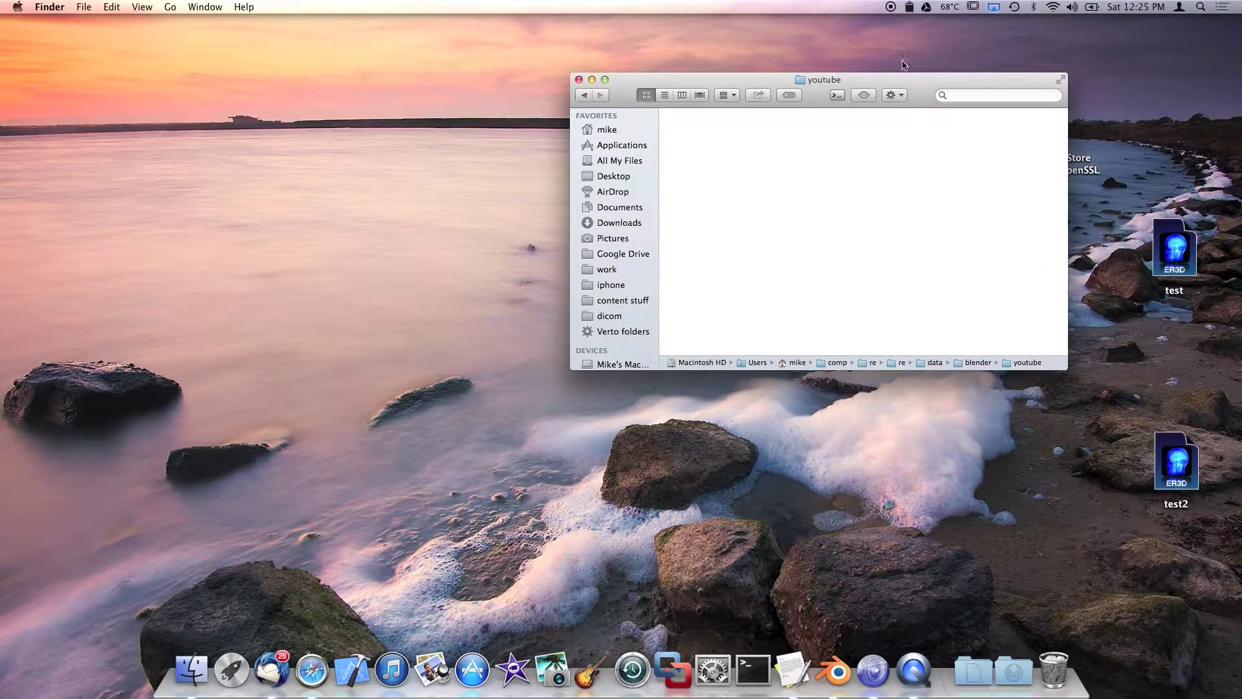
{"action": "key", "text": "ctrl+Up"}
{"action": "key", "text": "ctrl+Right"}
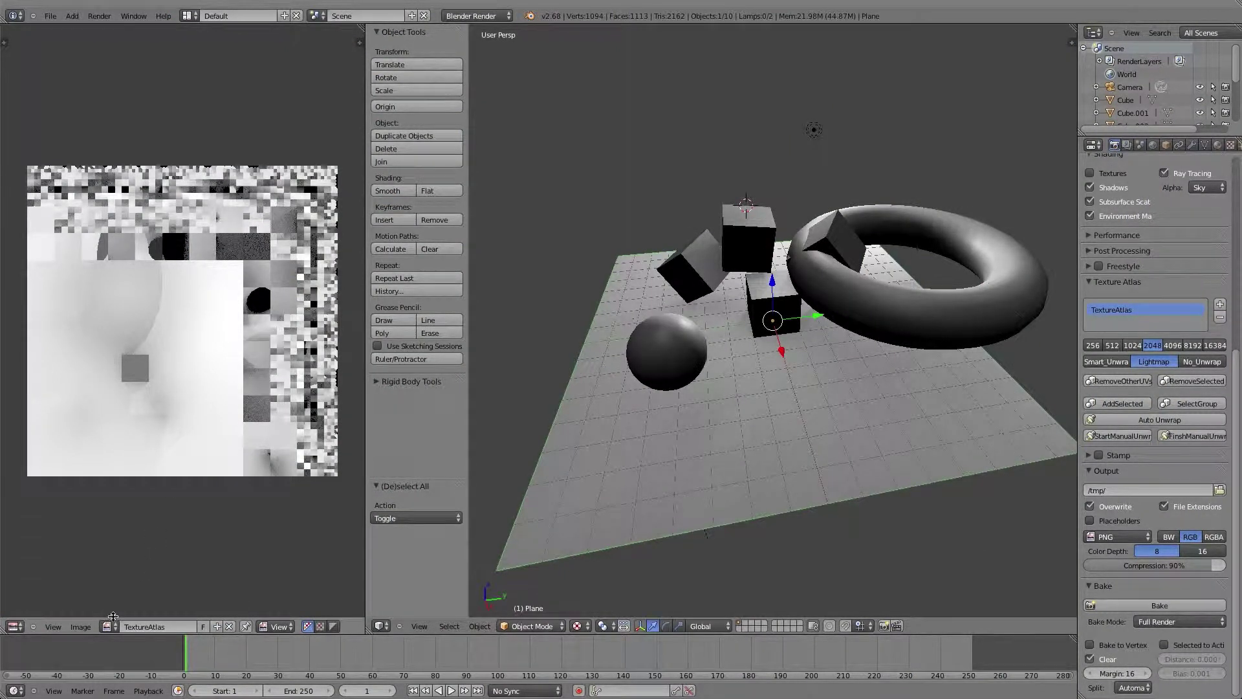
{"action": "left_click", "coordinate": [229, 626]}
{"action": "left_click", "coordinate": [983, 321]}
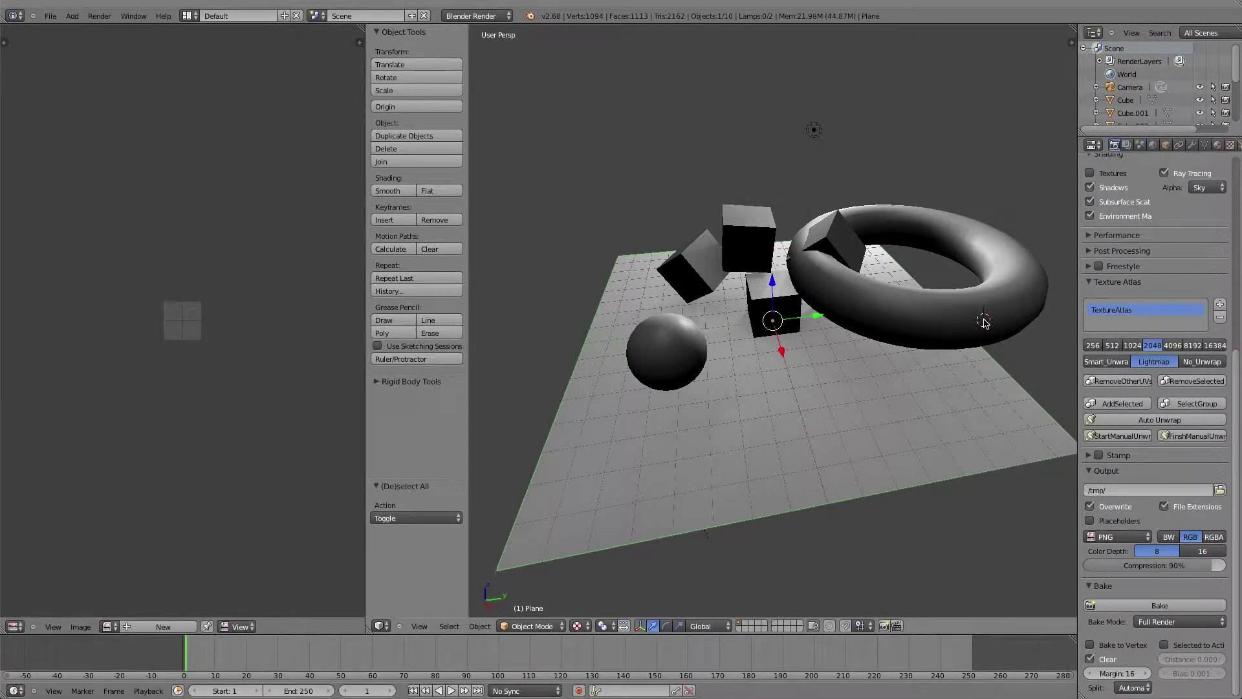
{"action": "right_click", "coordinate": [984, 320]}
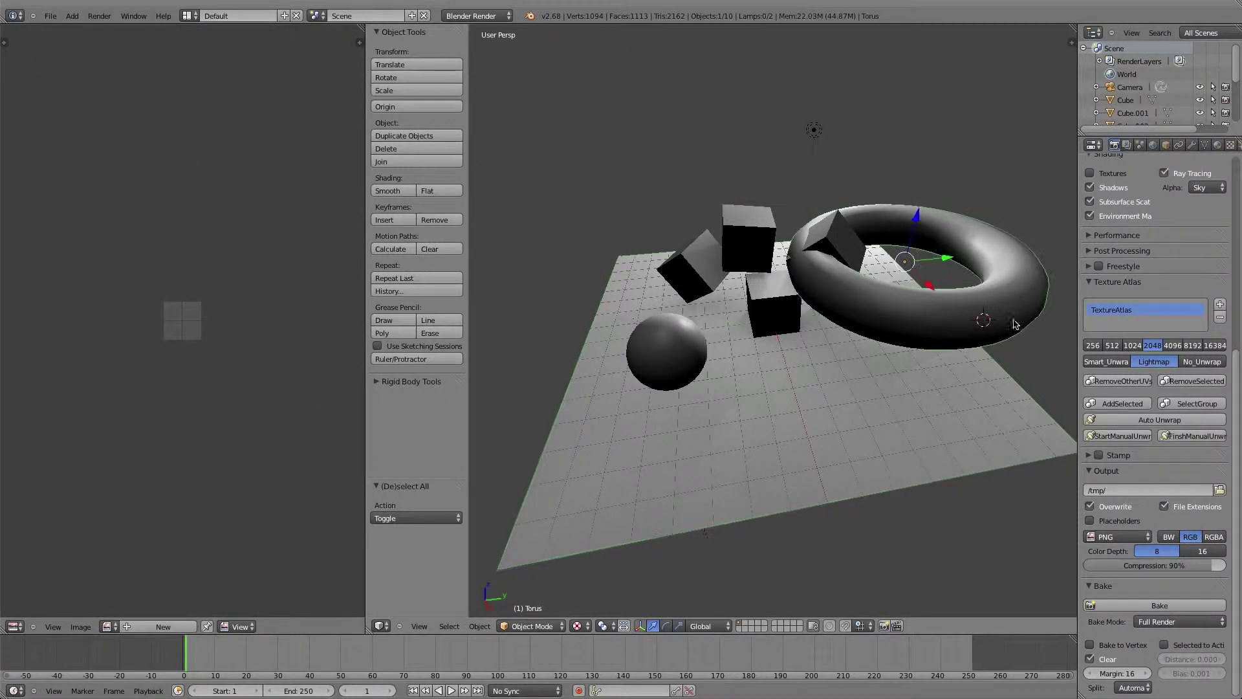
{"action": "left_click", "coordinate": [1219, 318]}
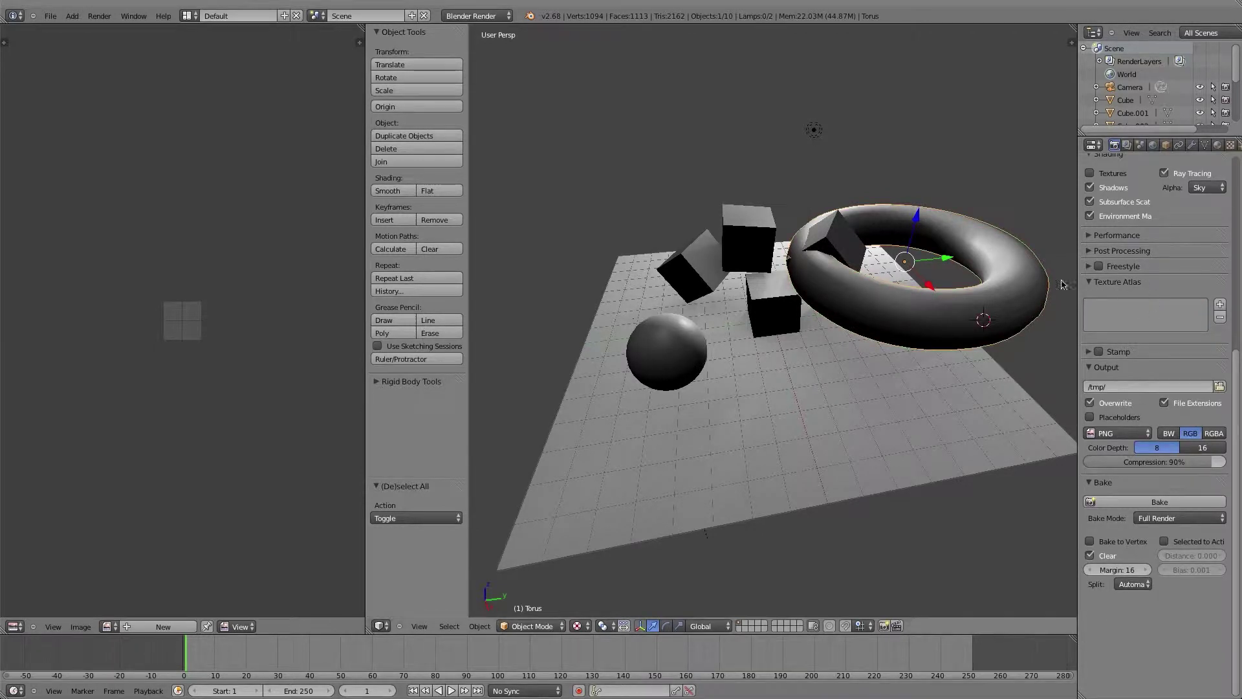
Select the torus alone and switch the viewport to Solid shading.
{"action": "left_click", "coordinate": [976, 251]}
{"action": "key", "text": "a"}
{"action": "key", "text": "a"}
{"action": "key", "text": "a"}
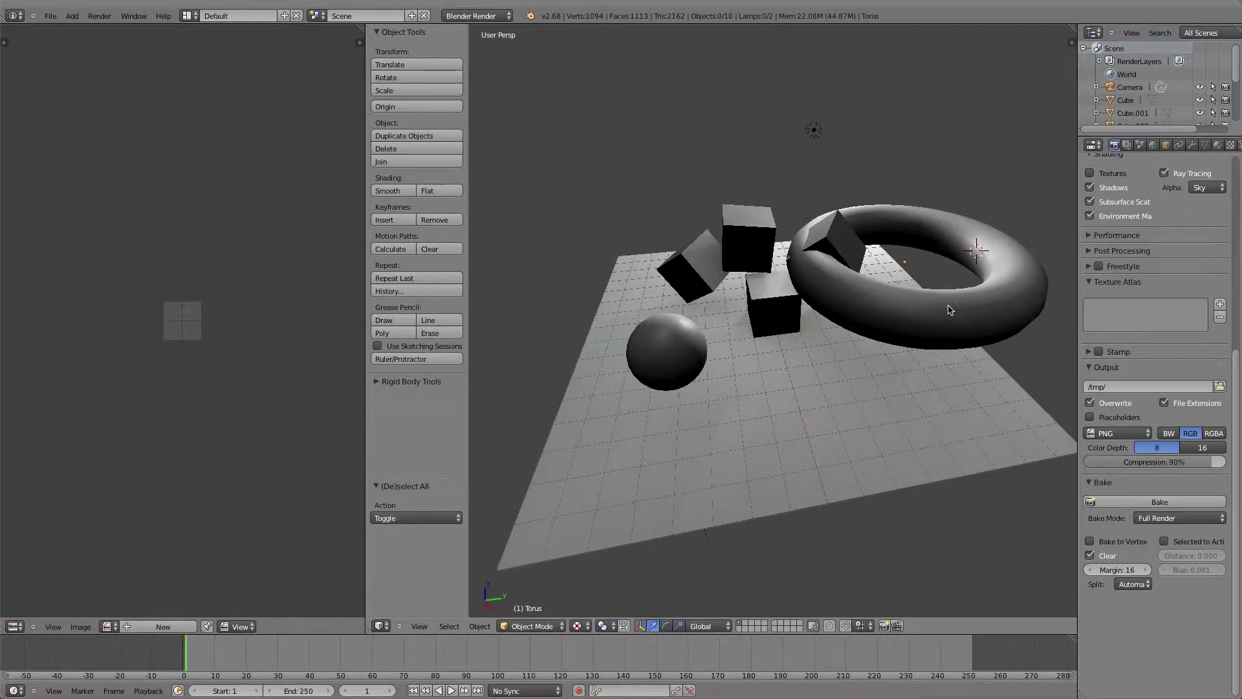
{"action": "right_click", "coordinate": [949, 310]}
{"action": "left_click", "coordinate": [832, 170]}
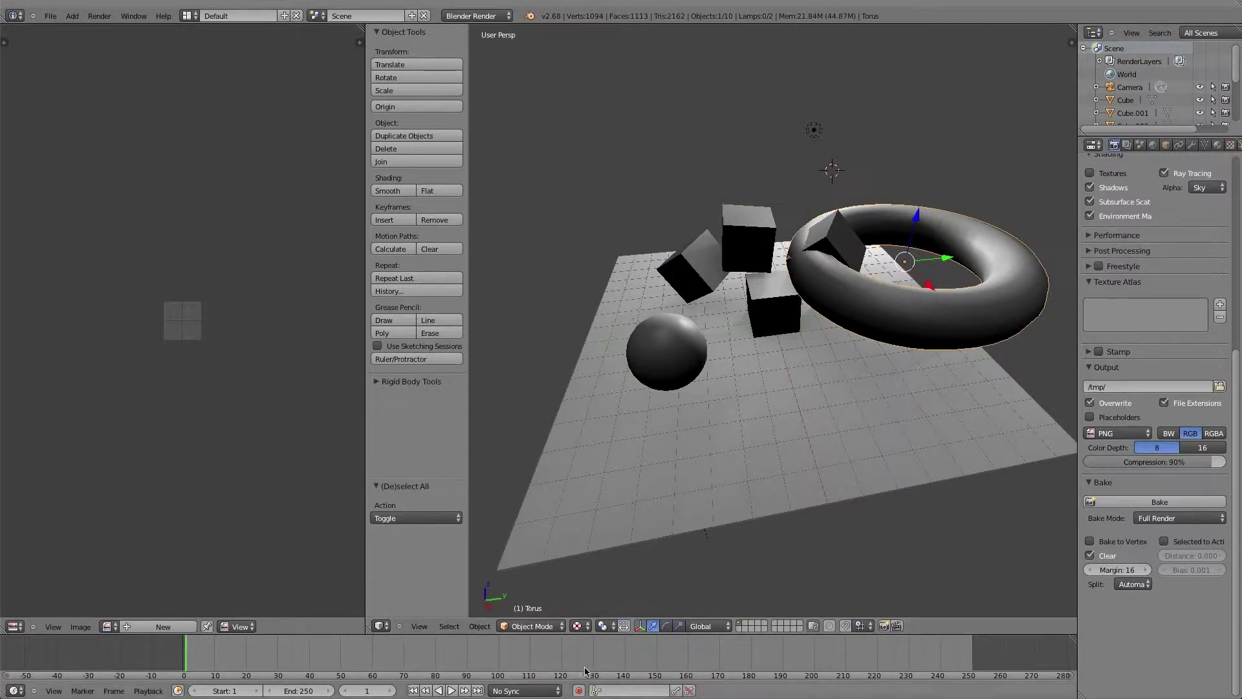
{"action": "left_click", "coordinate": [574, 632]}
{"action": "left_click", "coordinate": [591, 589]}
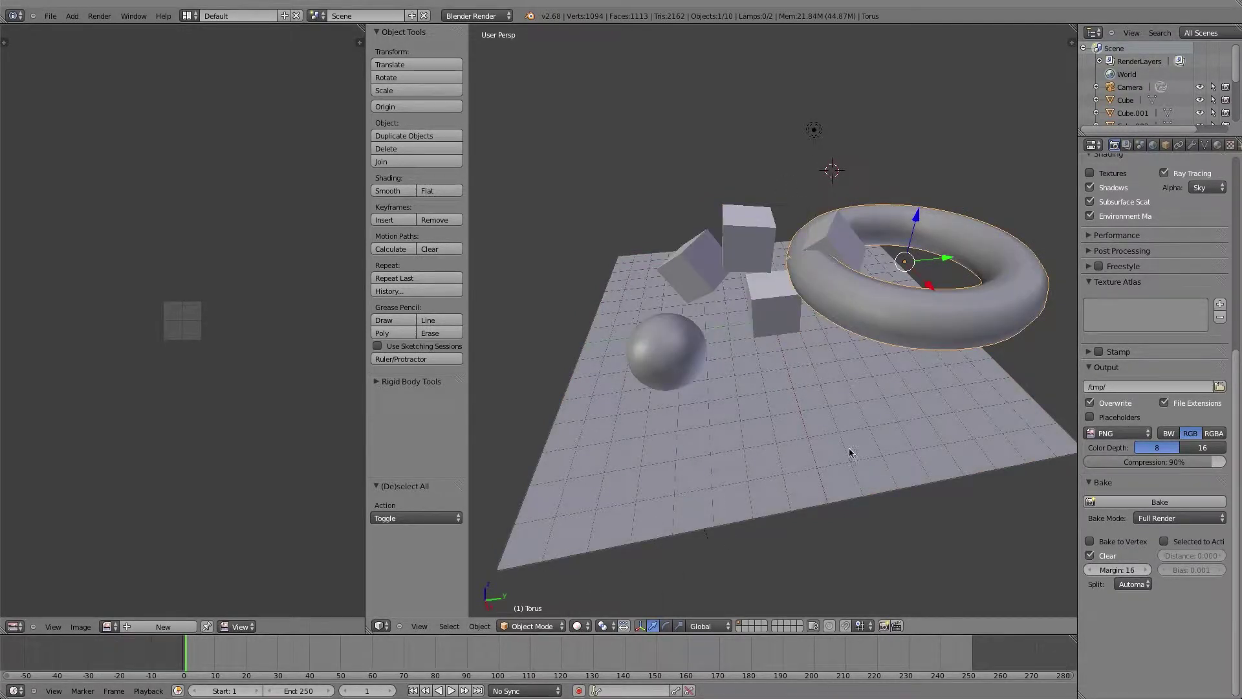
Delete the torus's TextureAtlas UV map from its mesh data.
{"action": "left_click", "coordinate": [909, 76]}
{"action": "right_click", "coordinate": [910, 303]}
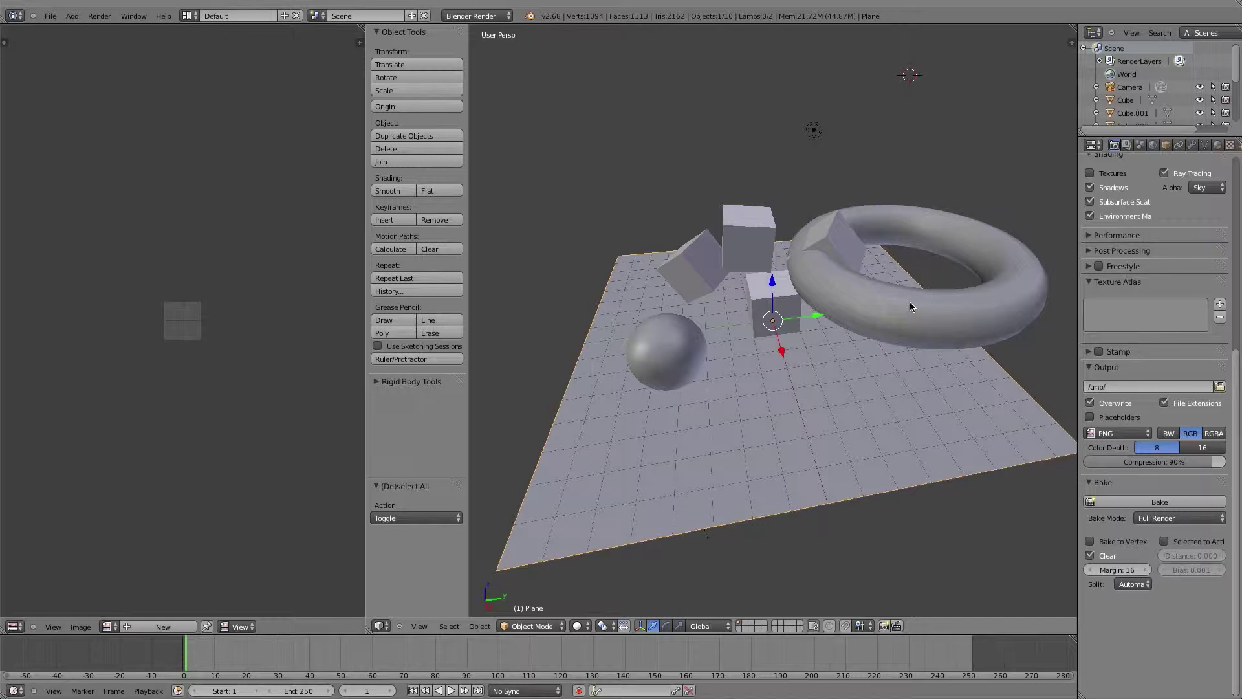
{"action": "right_click", "coordinate": [994, 329]}
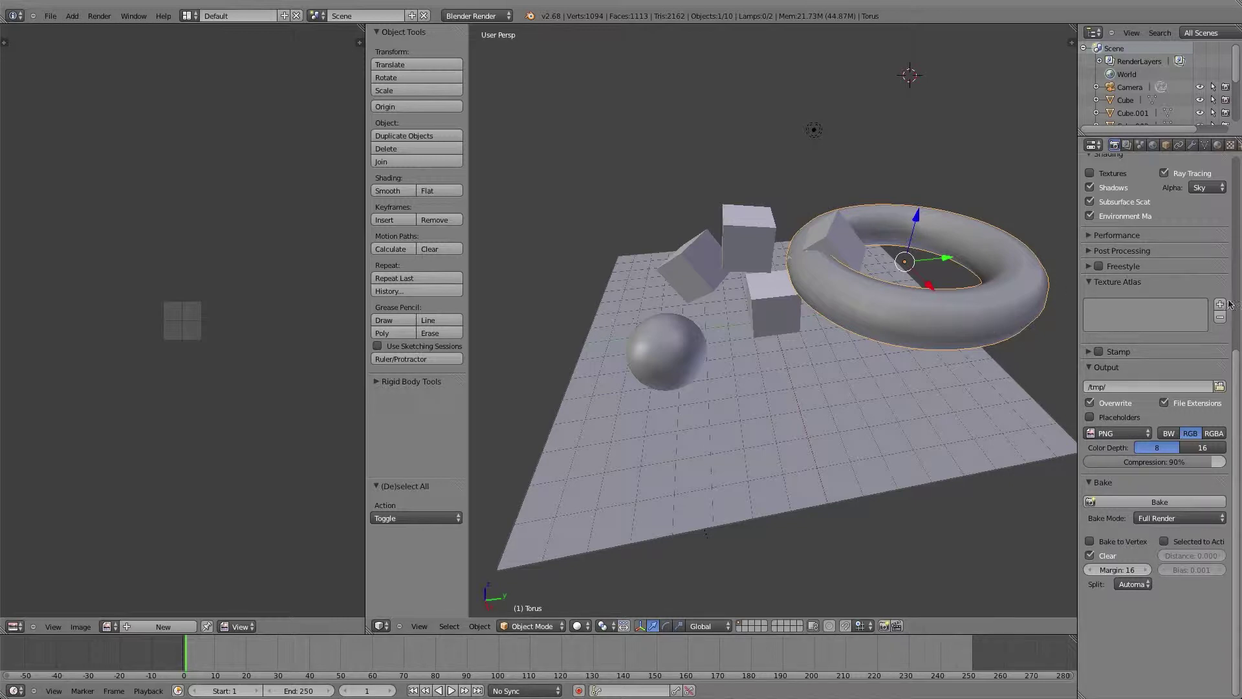
{"action": "left_click", "coordinate": [1178, 145]}
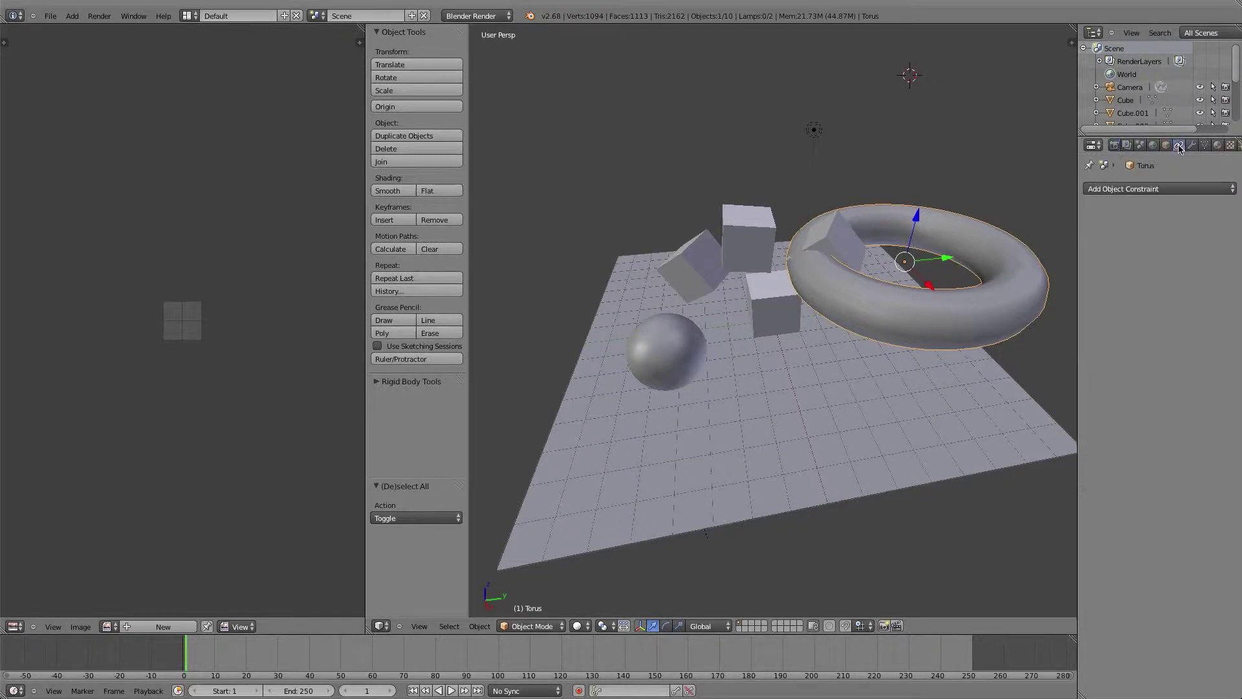
{"action": "left_click", "coordinate": [1204, 145]}
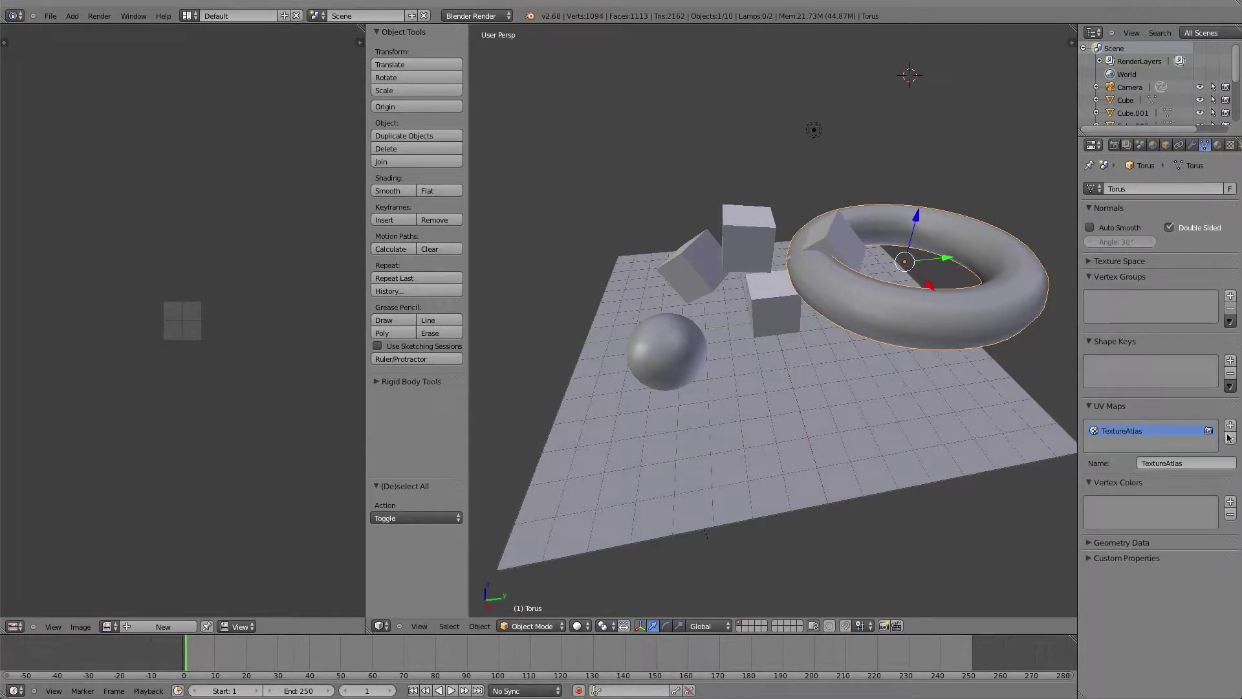
{"action": "left_click", "coordinate": [1230, 438]}
Delete the ground plane's TextureAtlas UV map, then reselect the torus in the render settings.
{"action": "right_click", "coordinate": [820, 345]}
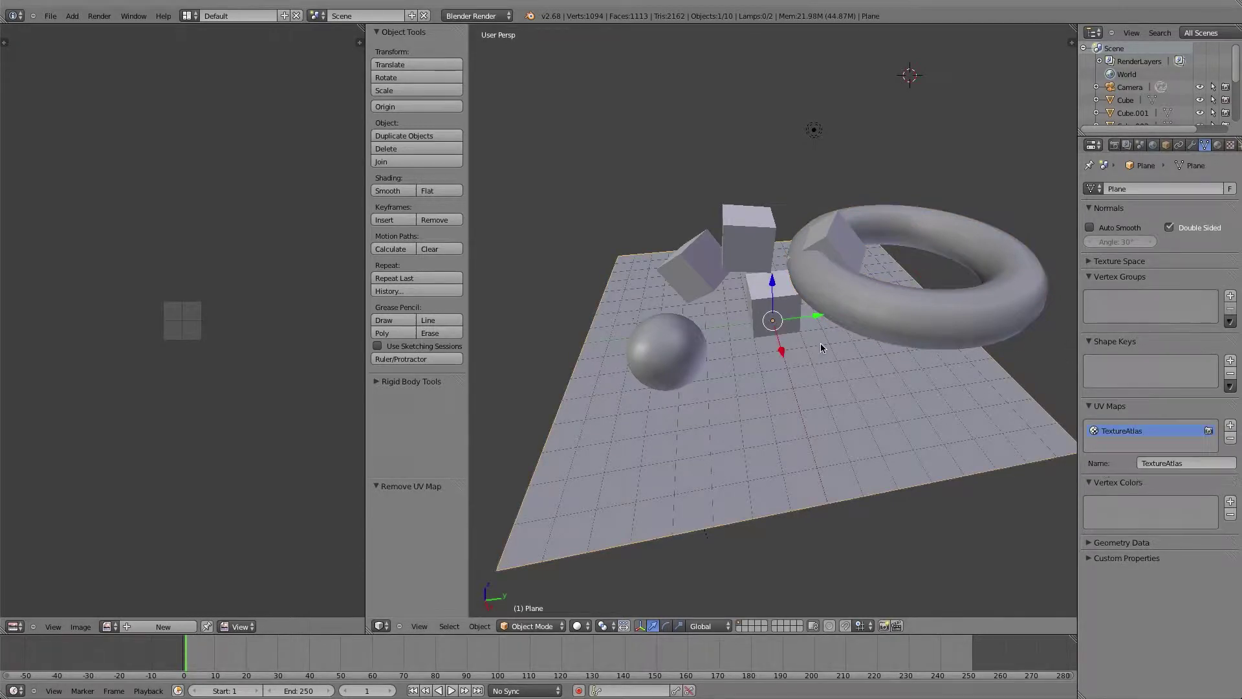
{"action": "key", "text": "a"}
{"action": "key", "text": "a"}
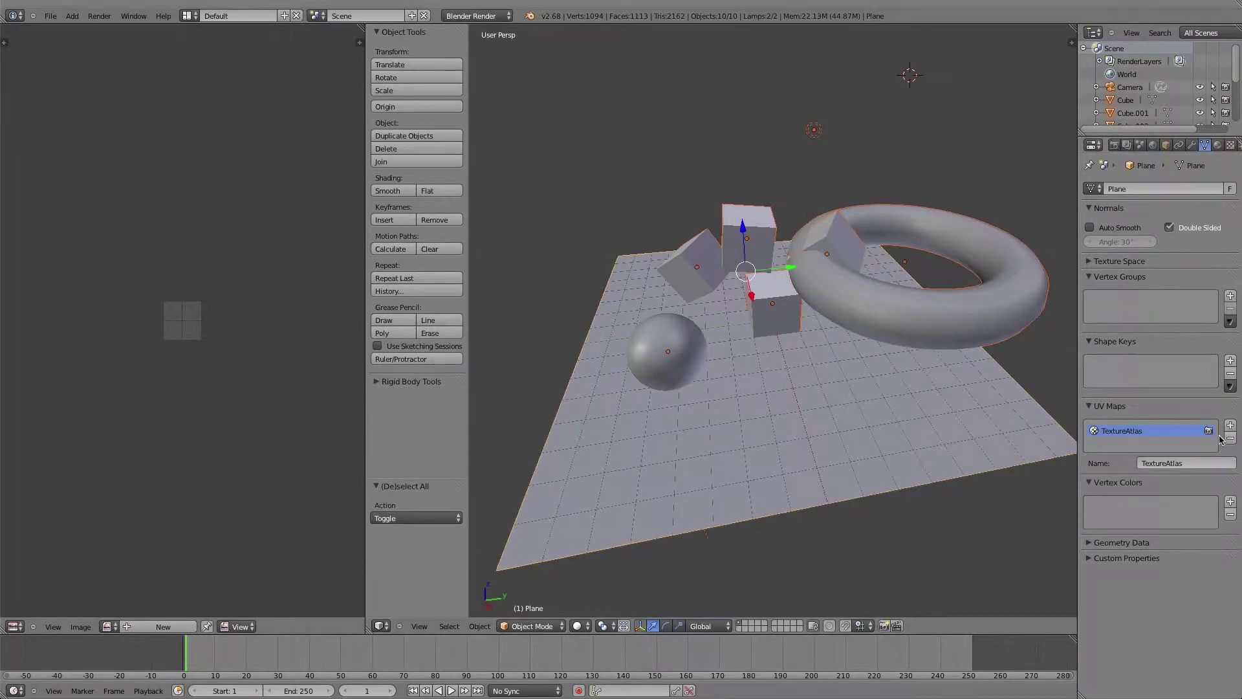
{"action": "left_click", "coordinate": [1229, 438]}
{"action": "left_click", "coordinate": [1005, 223]}
{"action": "key", "text": "a"}
{"action": "key", "text": "a"}
{"action": "key", "text": "a"}
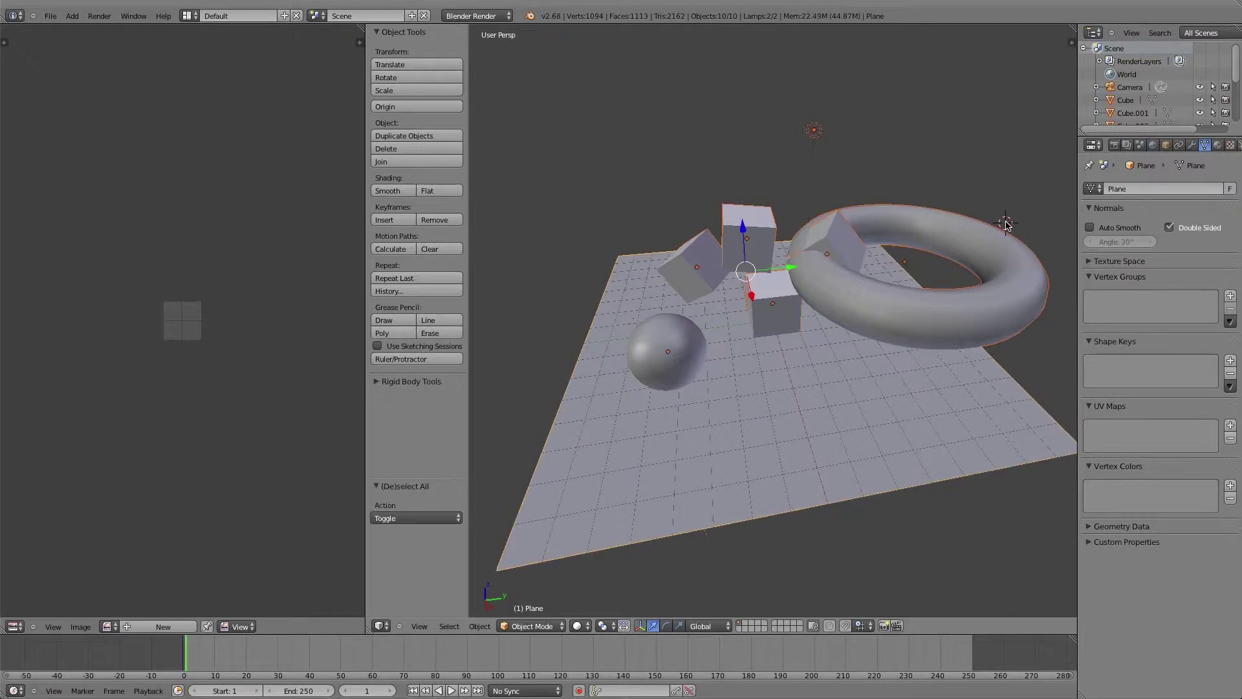
{"action": "right_click", "coordinate": [893, 293]}
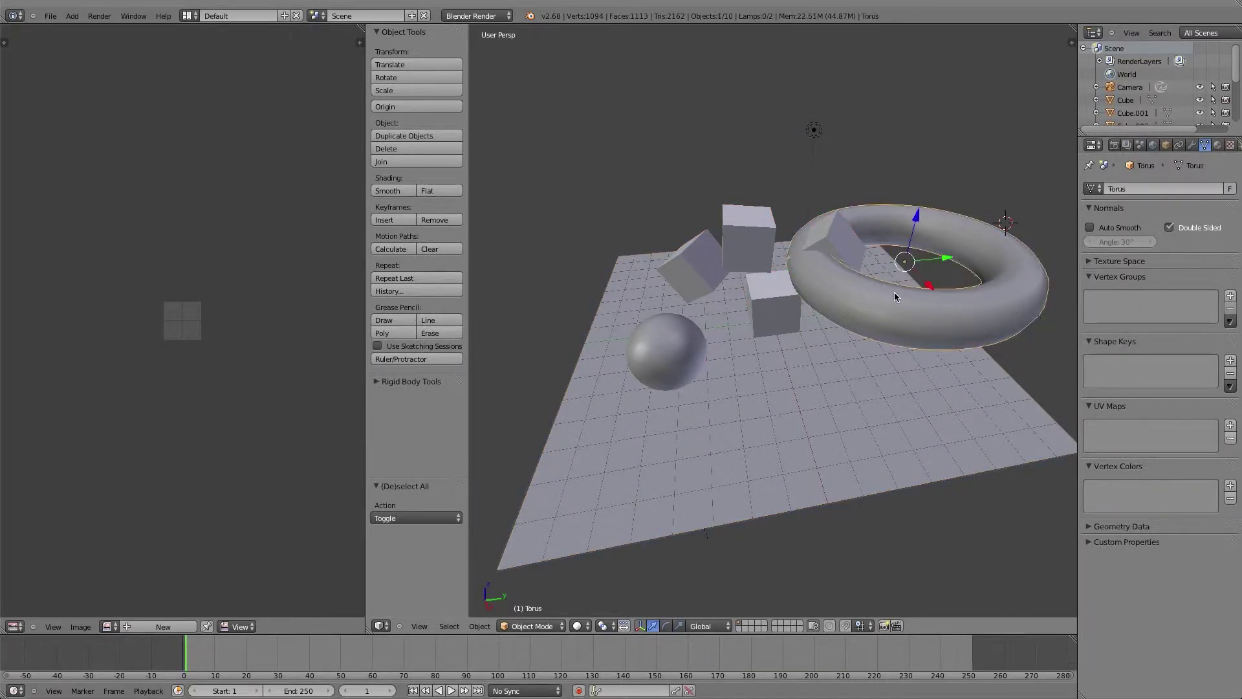
{"action": "left_click", "coordinate": [1112, 145]}
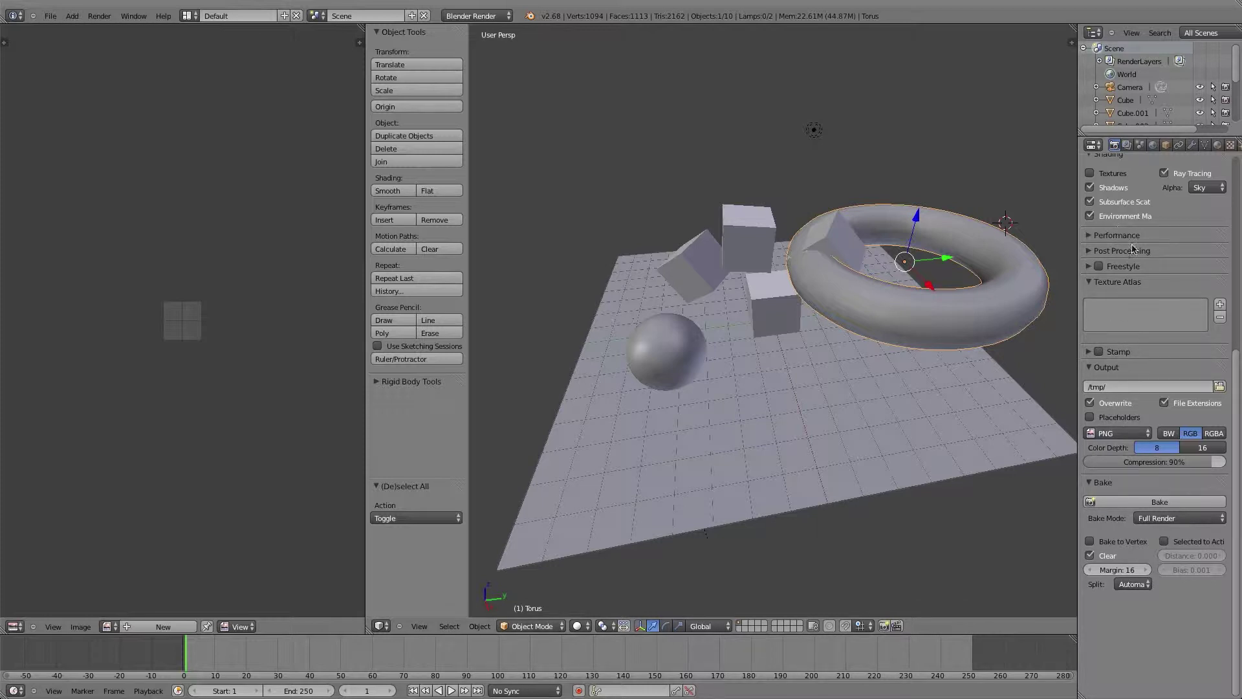
Check the UV: Texture Atlas add-on in User Preferences, then close the preferences.
{"action": "scroll", "coordinate": [1138, 270], "scroll_direction": "up", "scroll_amount": 10}
{"action": "scroll", "coordinate": [1138, 270], "scroll_direction": "up", "scroll_amount": 1}
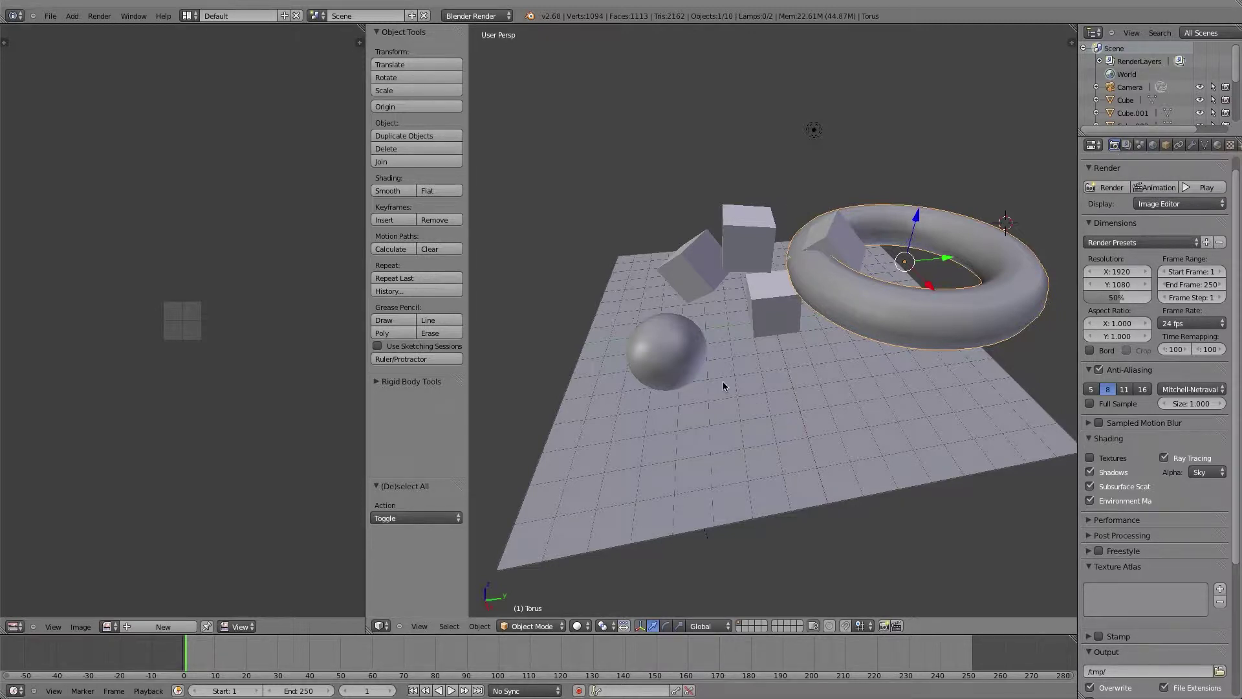
{"action": "key", "text": "ctrl+alt+u"}
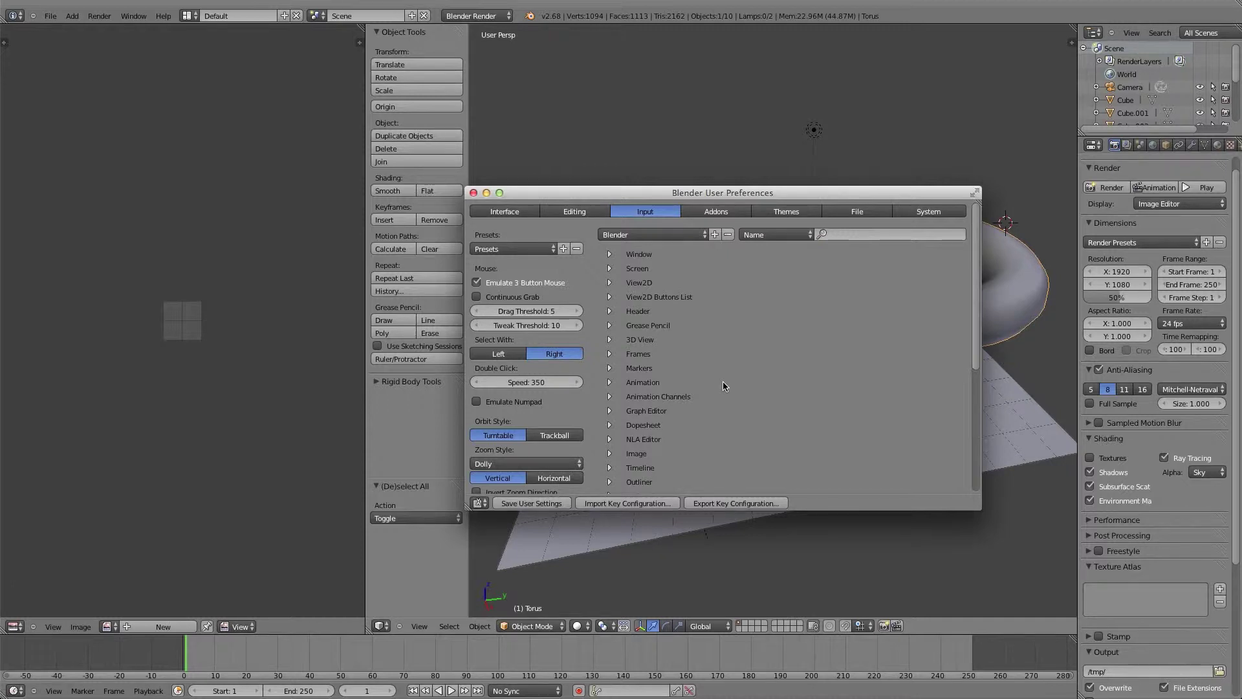
{"action": "left_click", "coordinate": [716, 213]}
{"action": "left_click", "coordinate": [539, 232]}
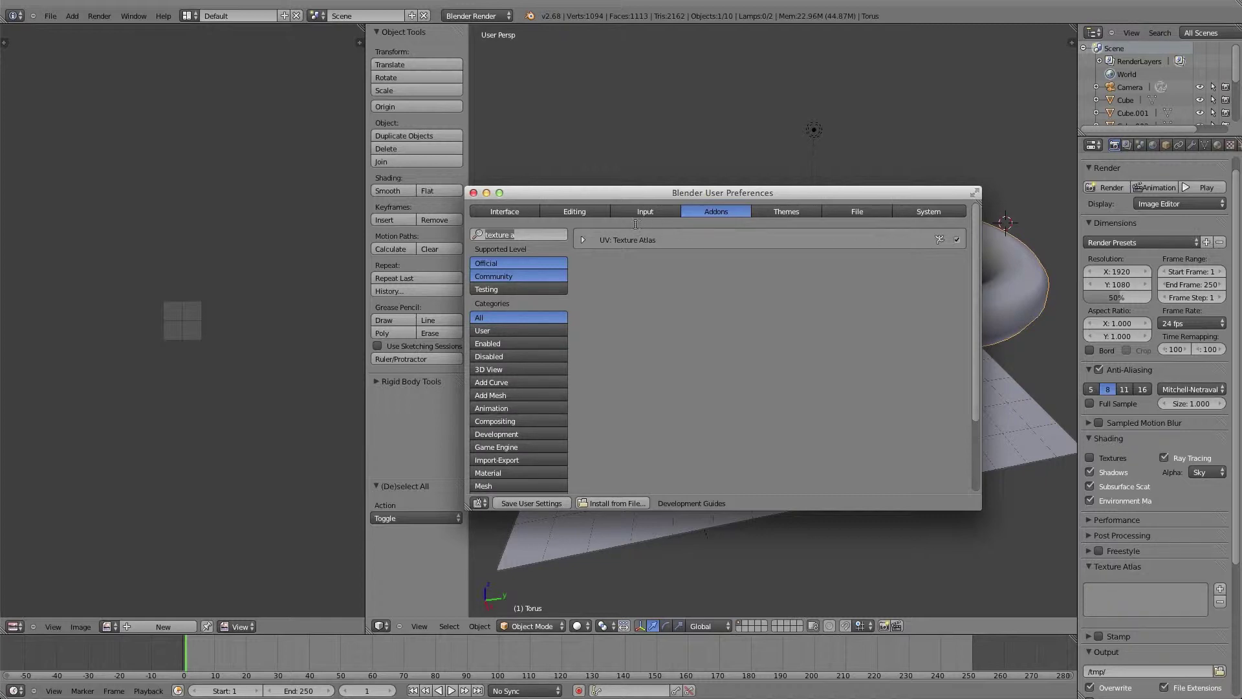
{"action": "left_click", "coordinate": [474, 193]}
{"action": "key", "text": "a"}
{"action": "key", "text": "a"}
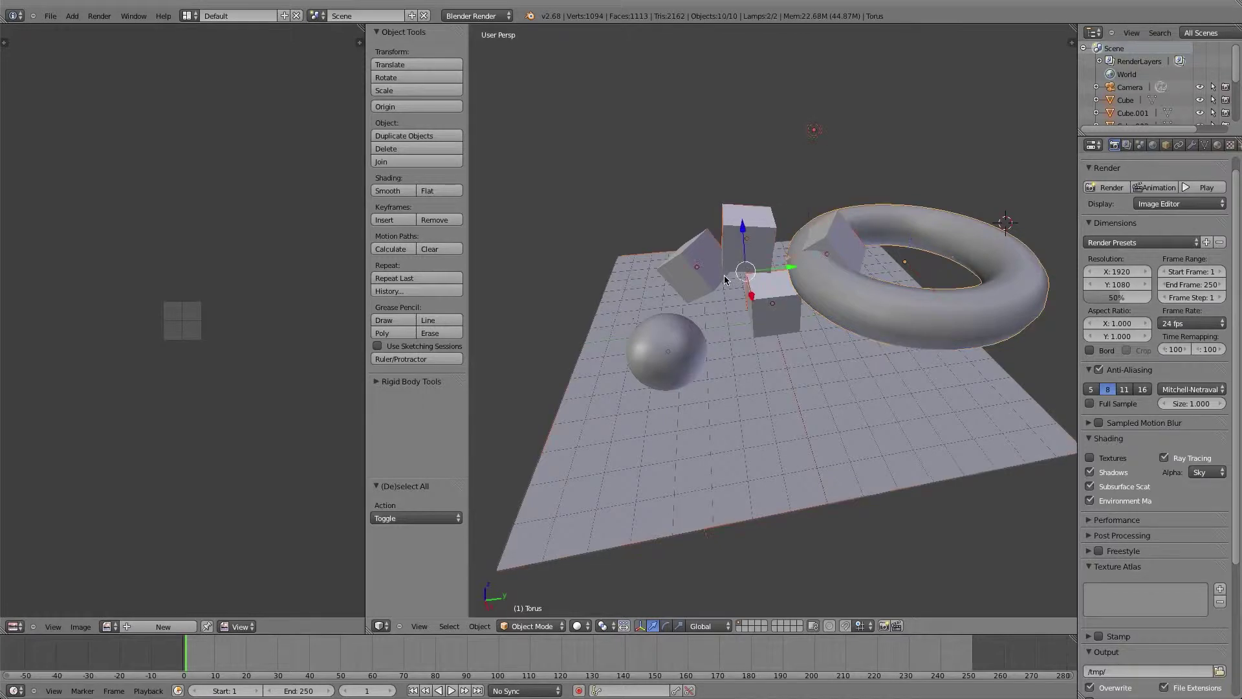
{"action": "key", "text": "a"}
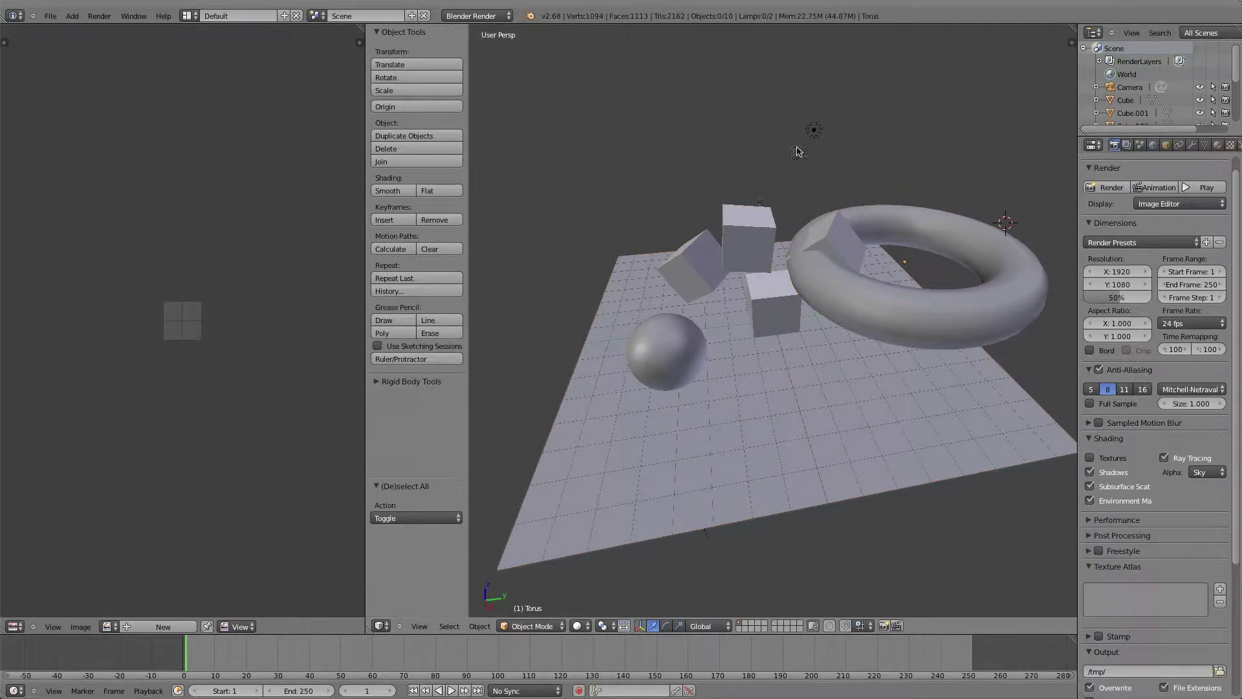
Select the point lamp, view its Lamp settings, and set Viewport Shading to Rendered.
{"action": "right_click", "coordinate": [816, 128]}
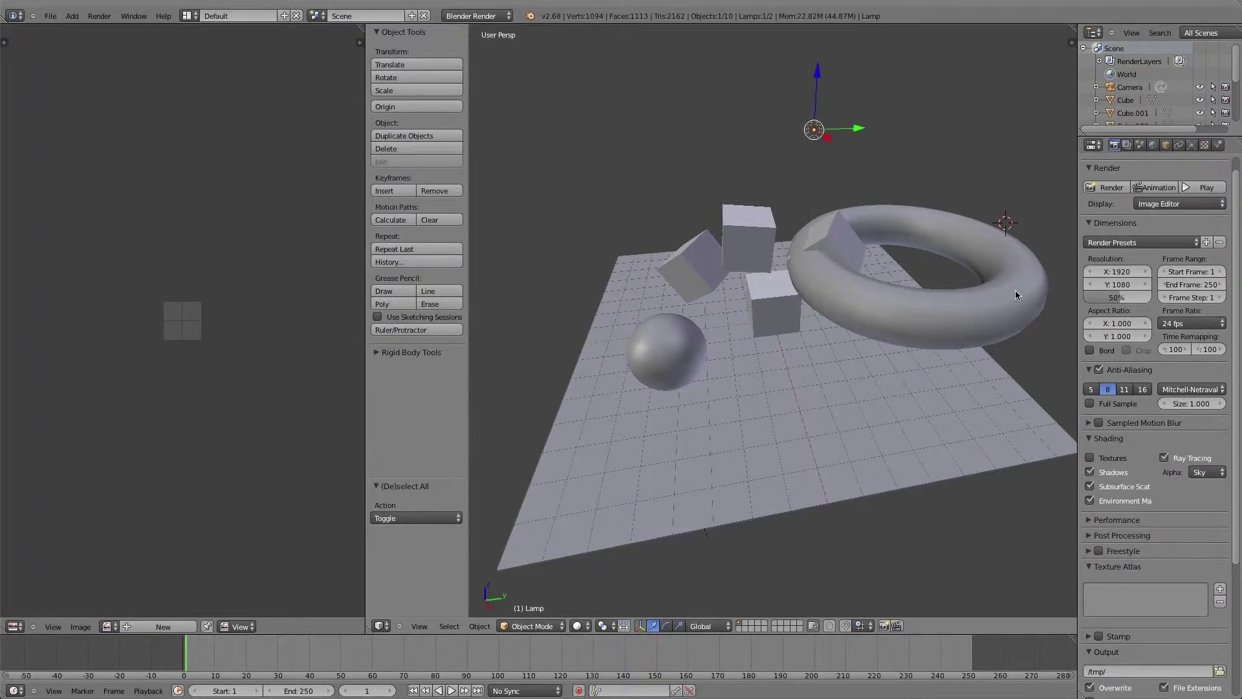
{"action": "left_click", "coordinate": [1192, 145]}
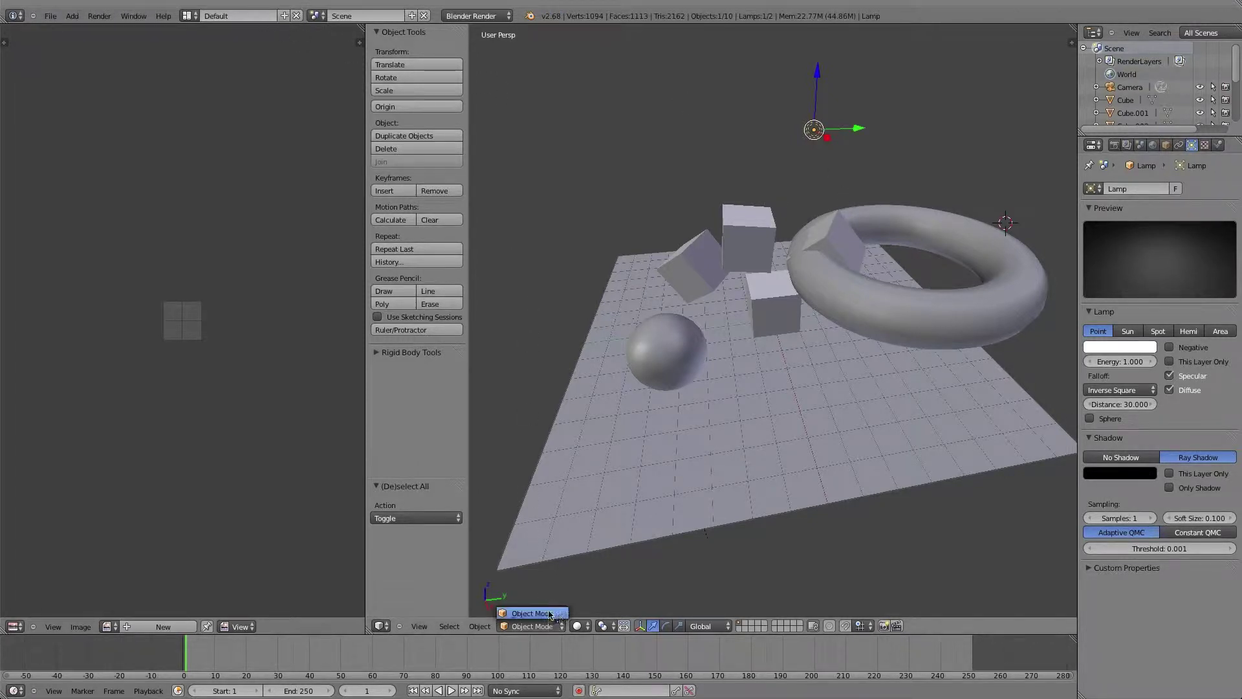
{"action": "left_click", "coordinate": [601, 626]}
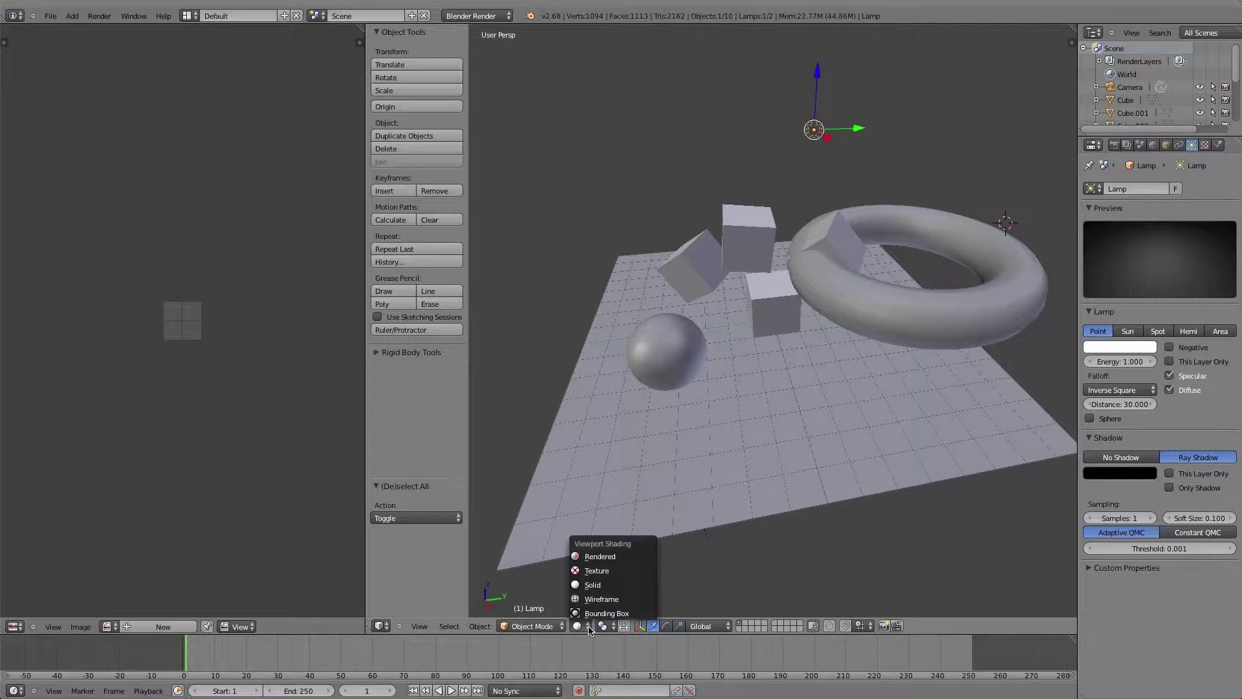
{"action": "left_click", "coordinate": [589, 558]}
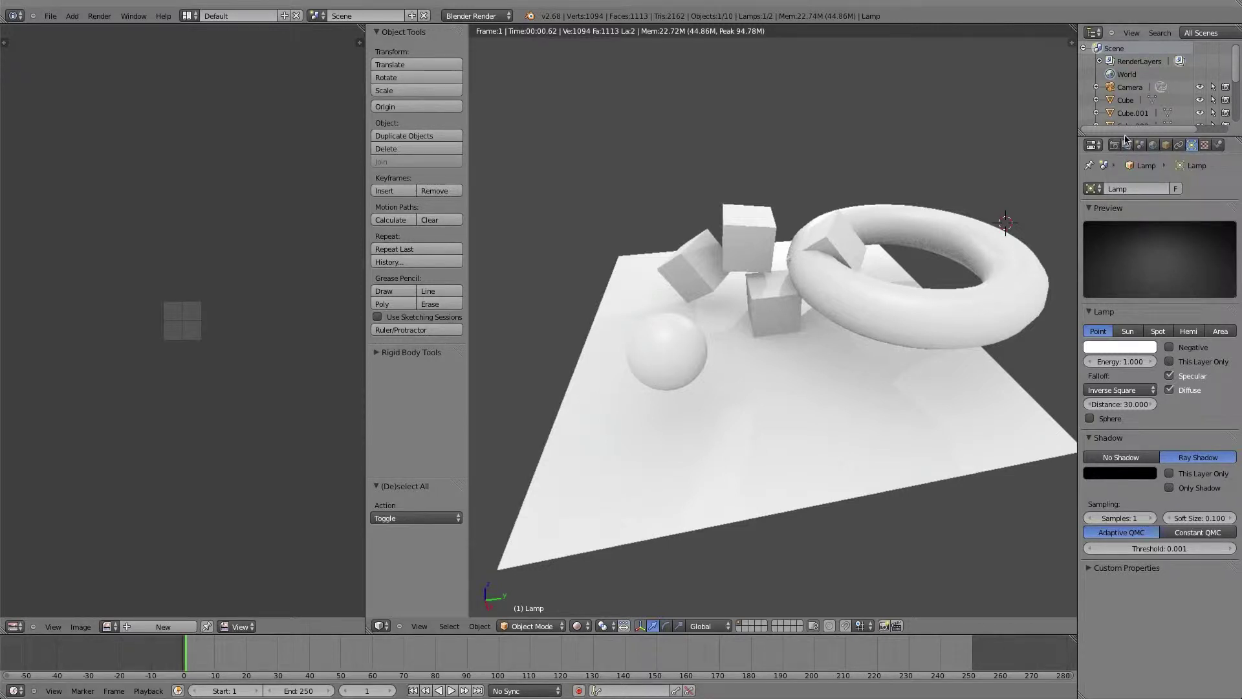
Change the World ambient occlusion blend mode from Add to Multiply.
{"action": "left_click", "coordinate": [1114, 145]}
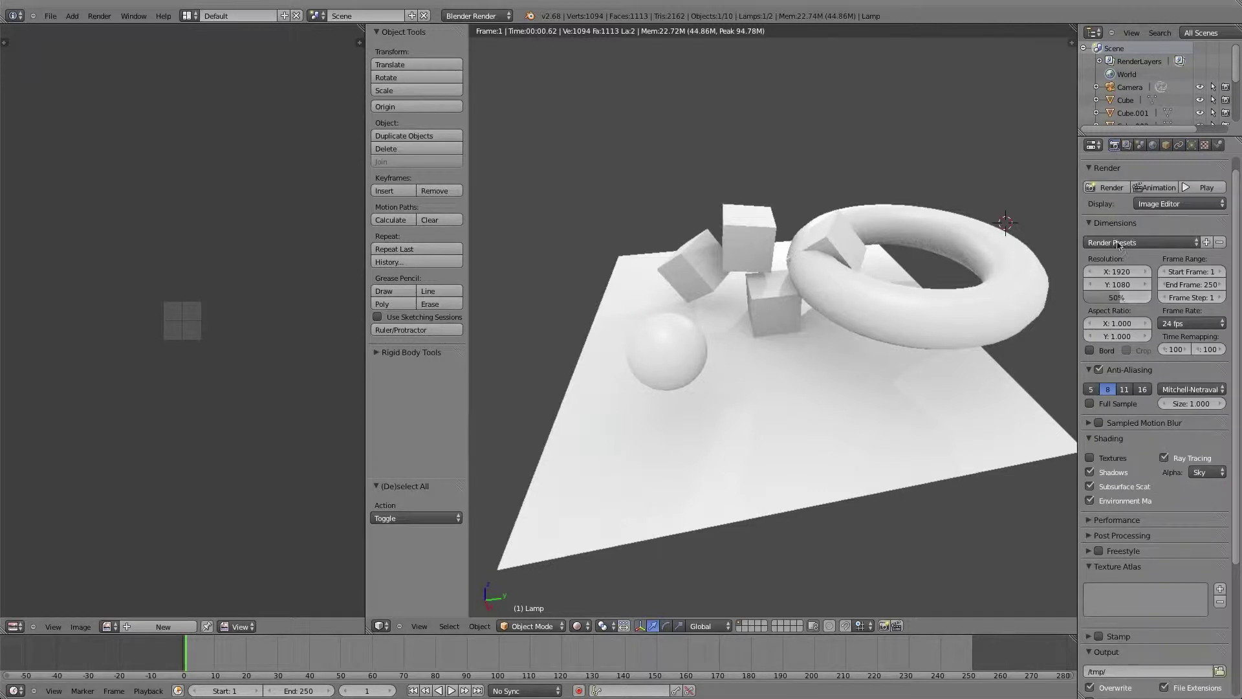
{"action": "left_click", "coordinate": [1126, 146]}
{"action": "left_click", "coordinate": [1153, 146]}
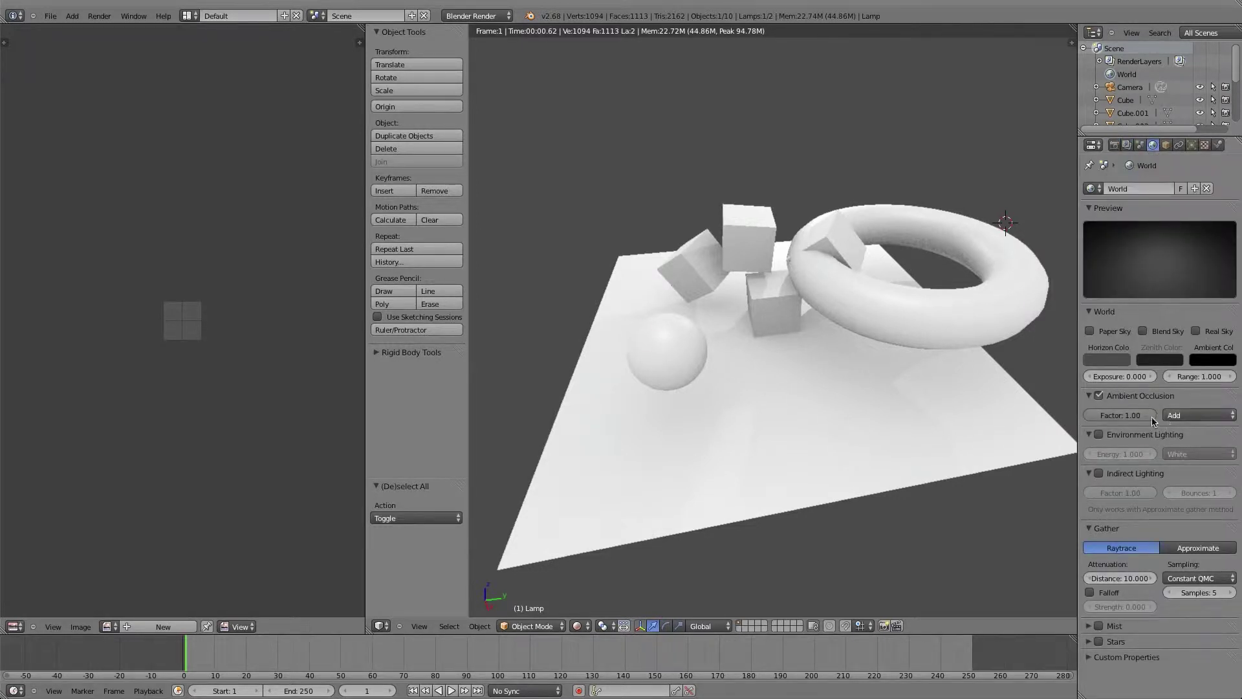
{"action": "left_click", "coordinate": [1172, 419]}
{"action": "left_click", "coordinate": [1178, 403]}
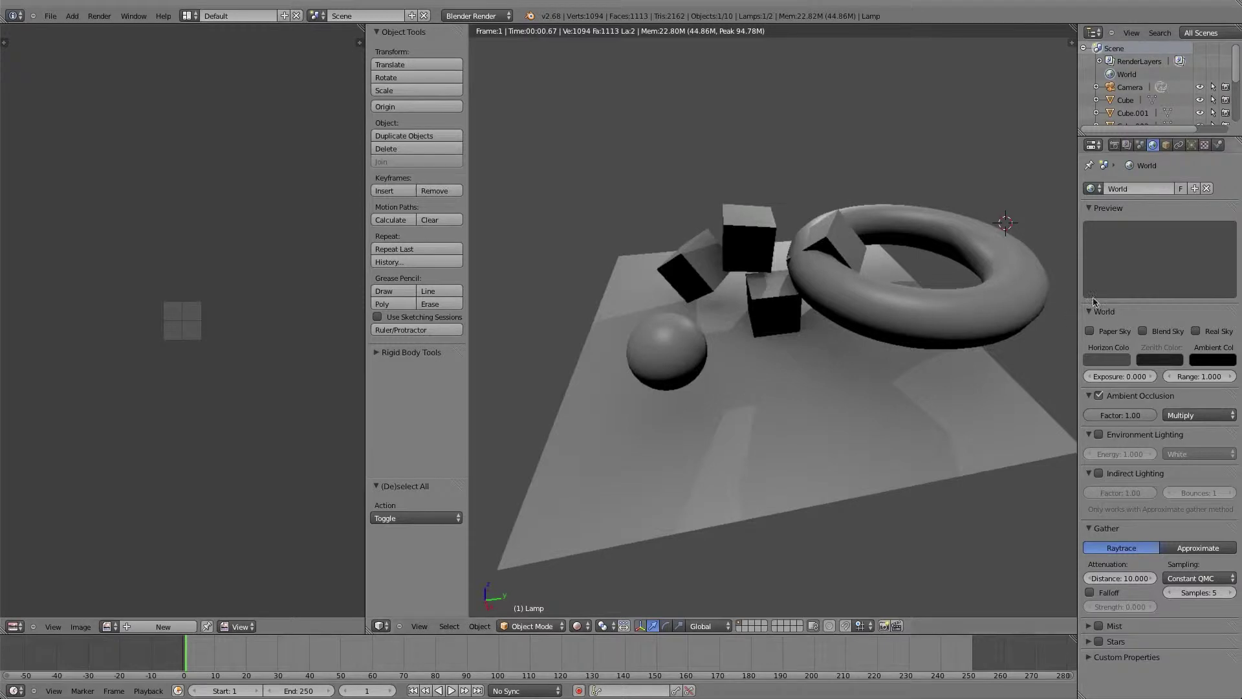
{"action": "left_click", "coordinate": [534, 632]}
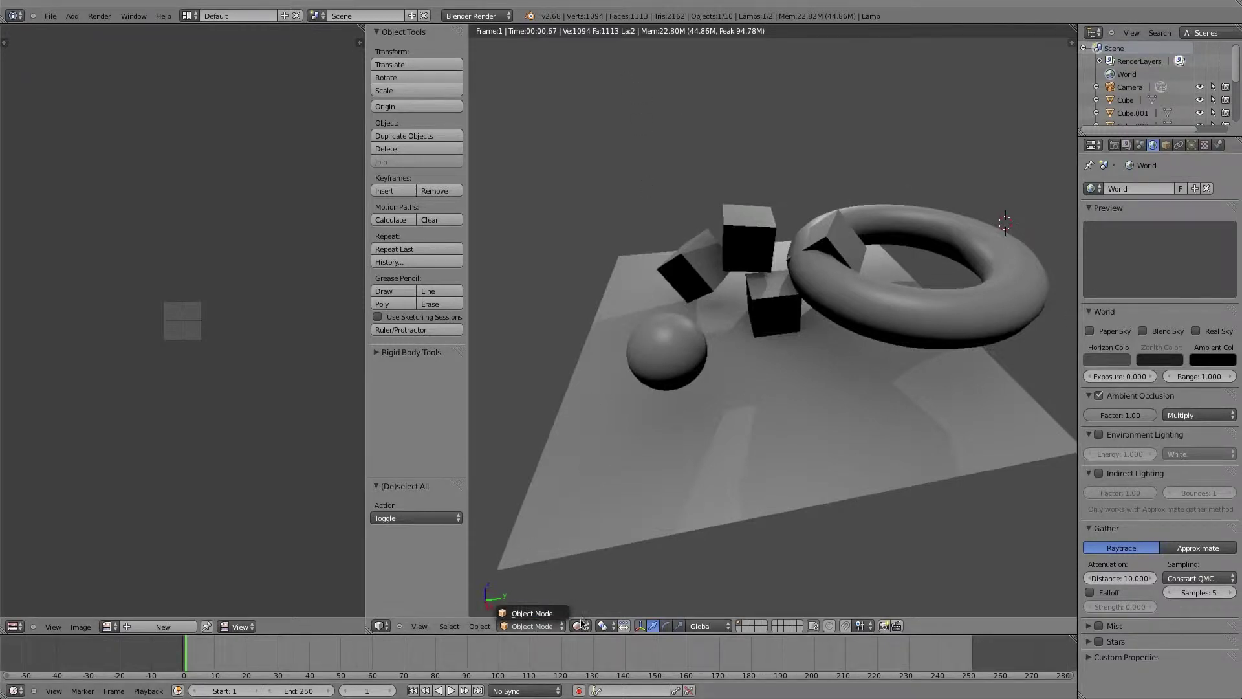
{"action": "left_click", "coordinate": [581, 623]}
Return the viewport to Solid shading, abandoning a 'mesh' command search.
{"action": "left_click", "coordinate": [595, 589]}
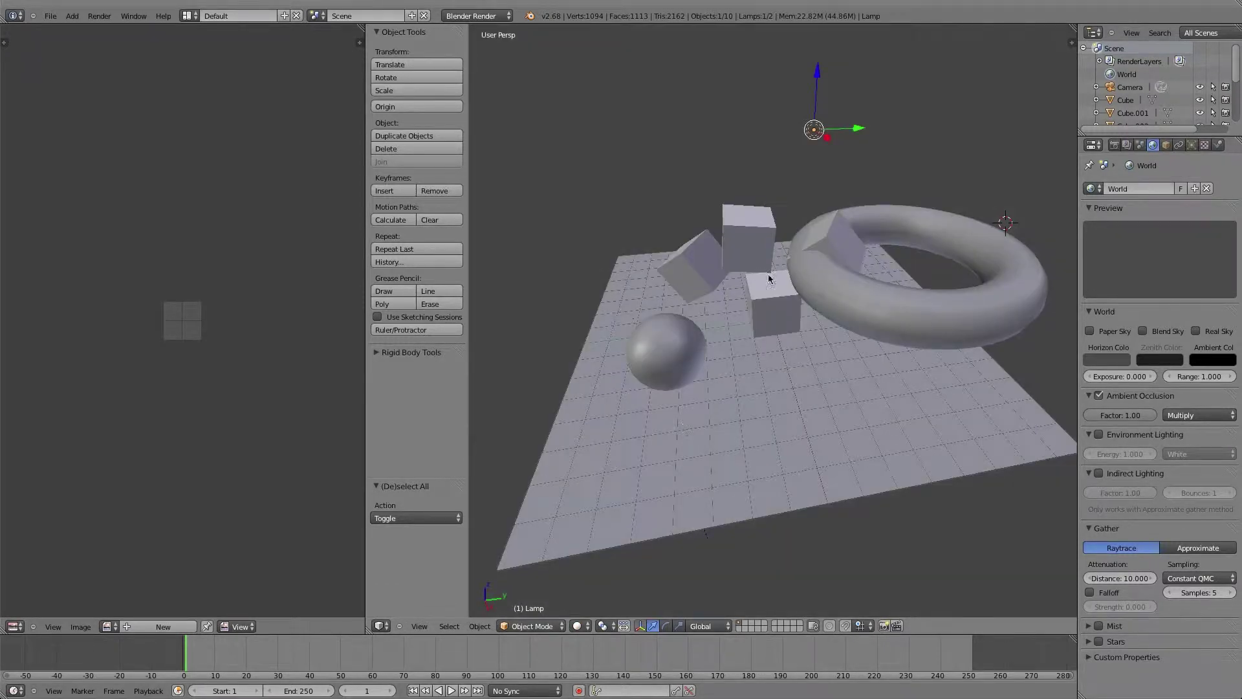
{"action": "key", "text": "b"}
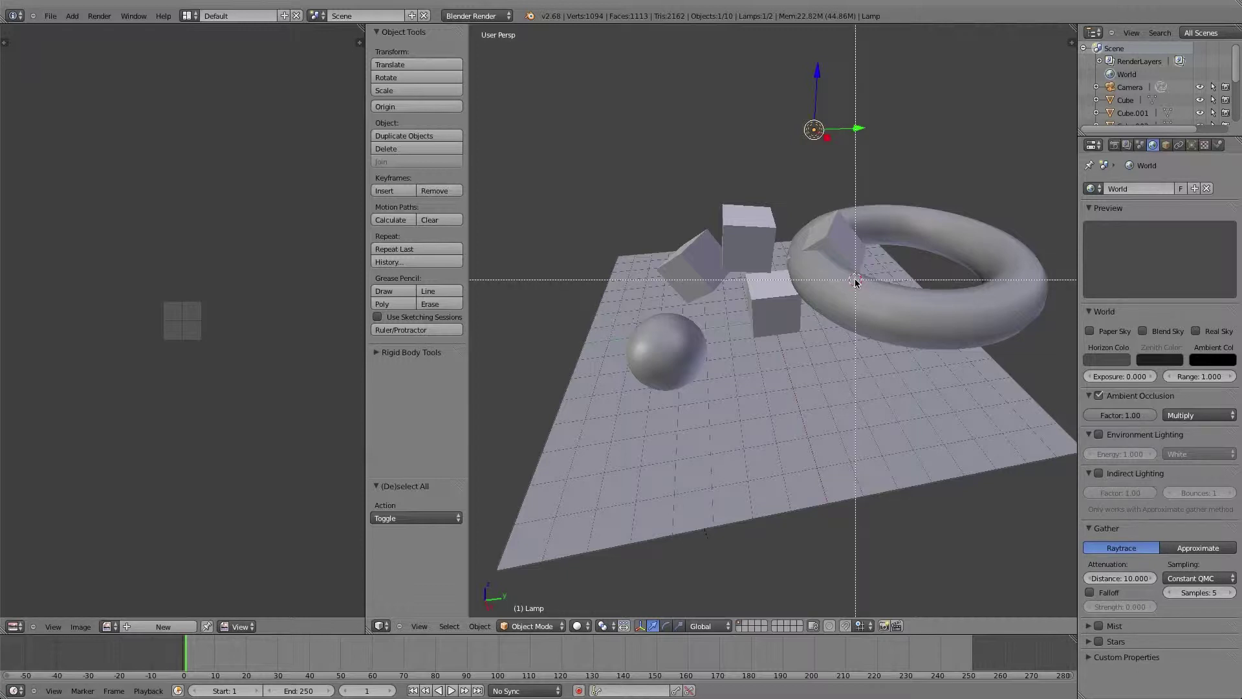
{"action": "key", "text": "Escape"}
{"action": "key", "text": "space"}
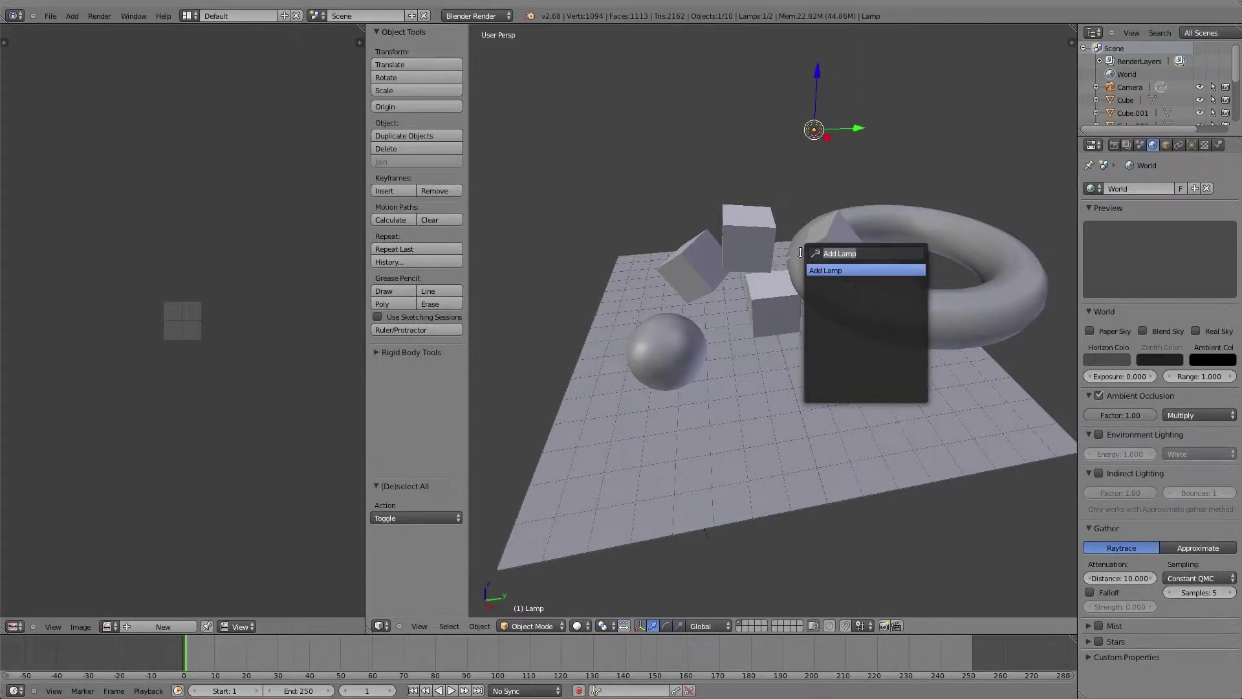
{"action": "type", "text": "mesh"}
{"action": "key", "text": "BackSpace"}
{"action": "key", "text": "BackSpace"}
{"action": "key", "text": "BackSpace"}
{"action": "key", "text": "Escape"}
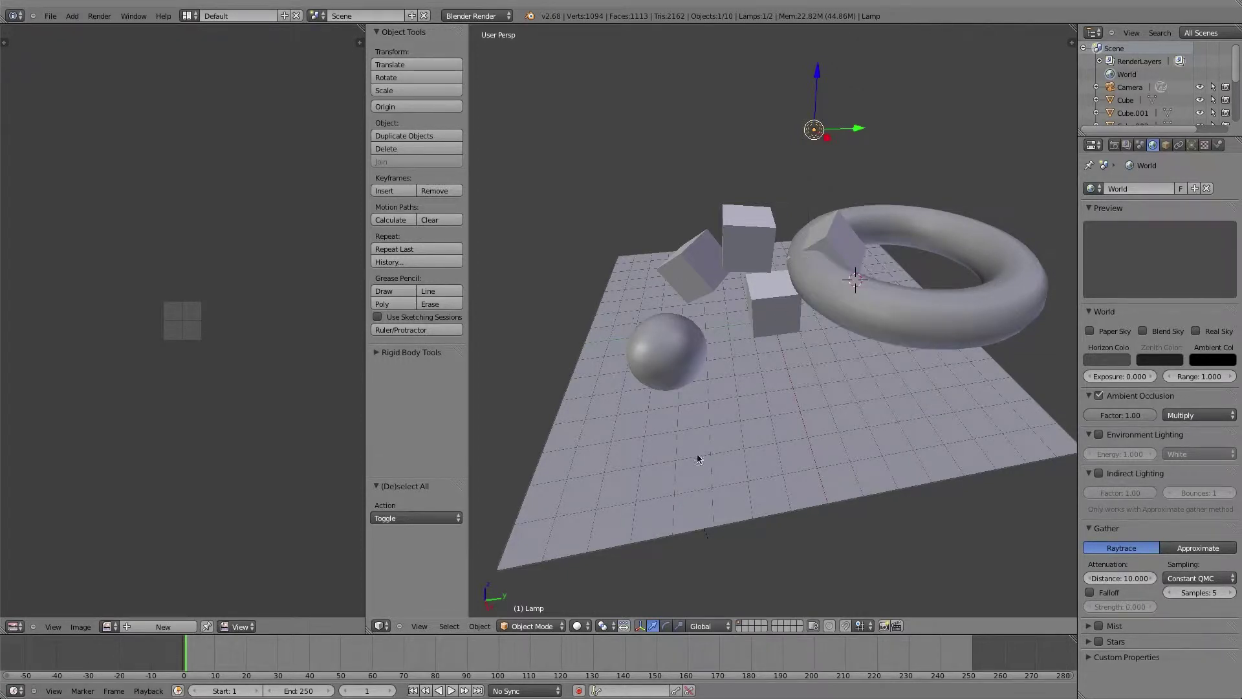
Select all seven meshes via Select All by Type > Mesh and show Render settings.
{"action": "left_click", "coordinate": [553, 627]}
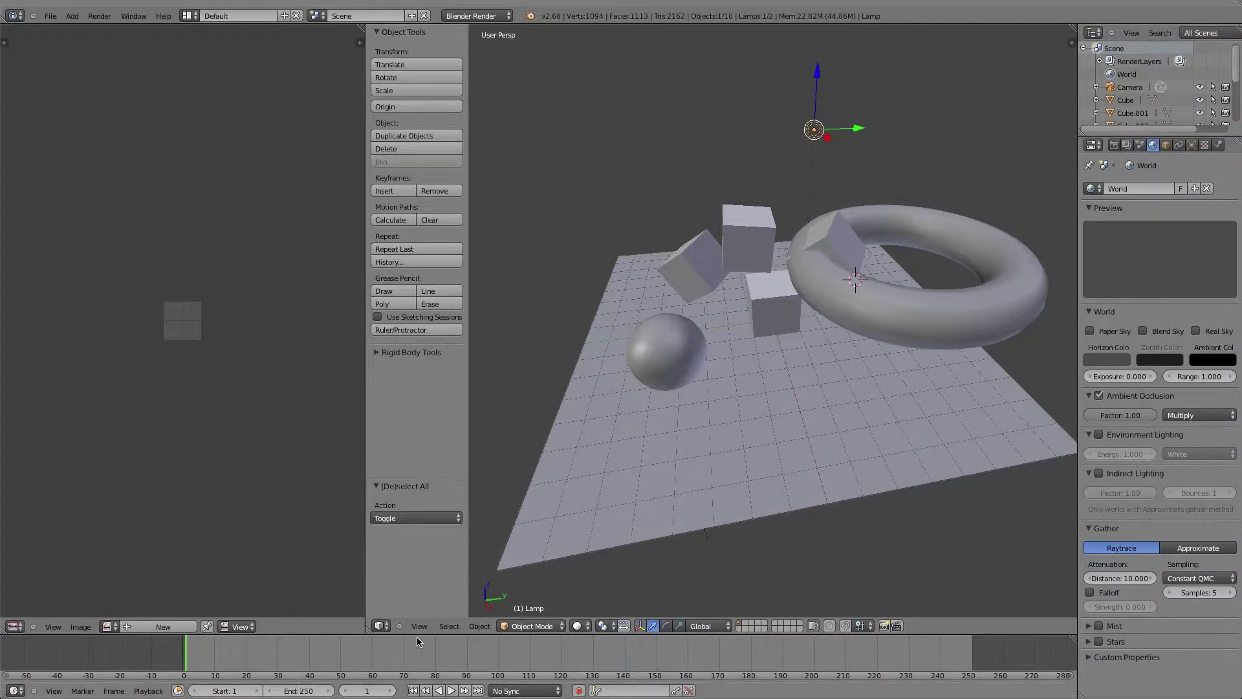
{"action": "left_click", "coordinate": [449, 626]}
{"action": "mouse_move", "coordinate": [477, 524]}
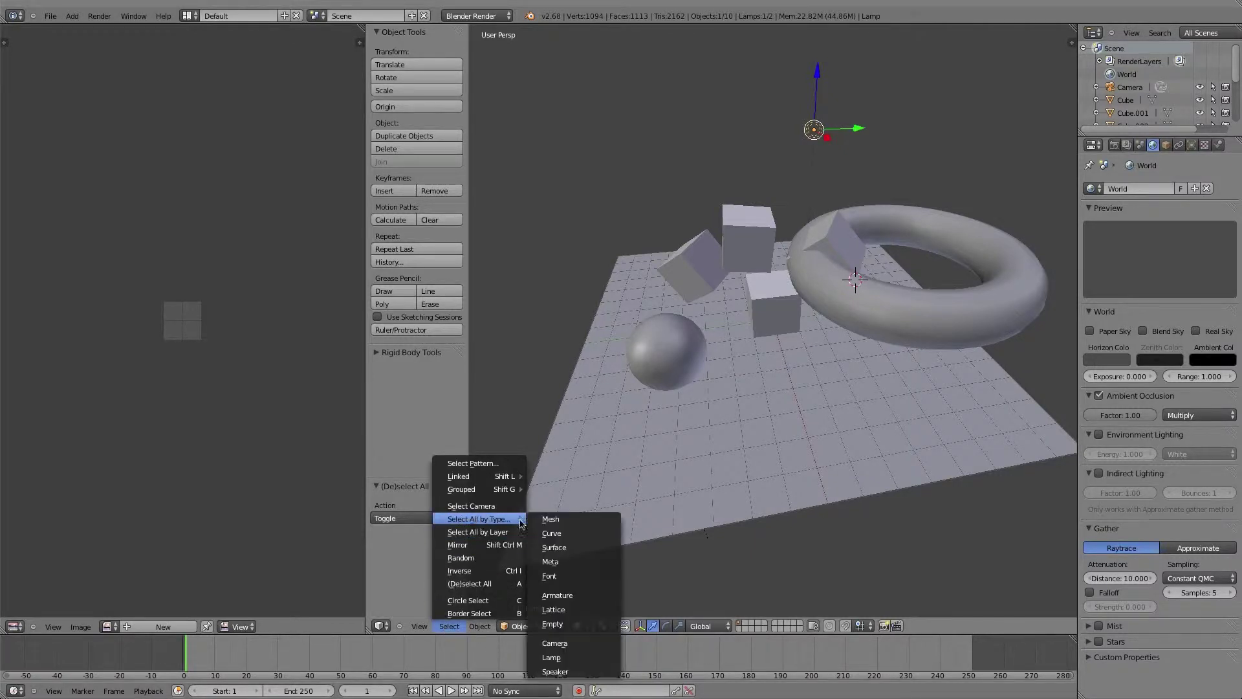
{"action": "left_click", "coordinate": [584, 522]}
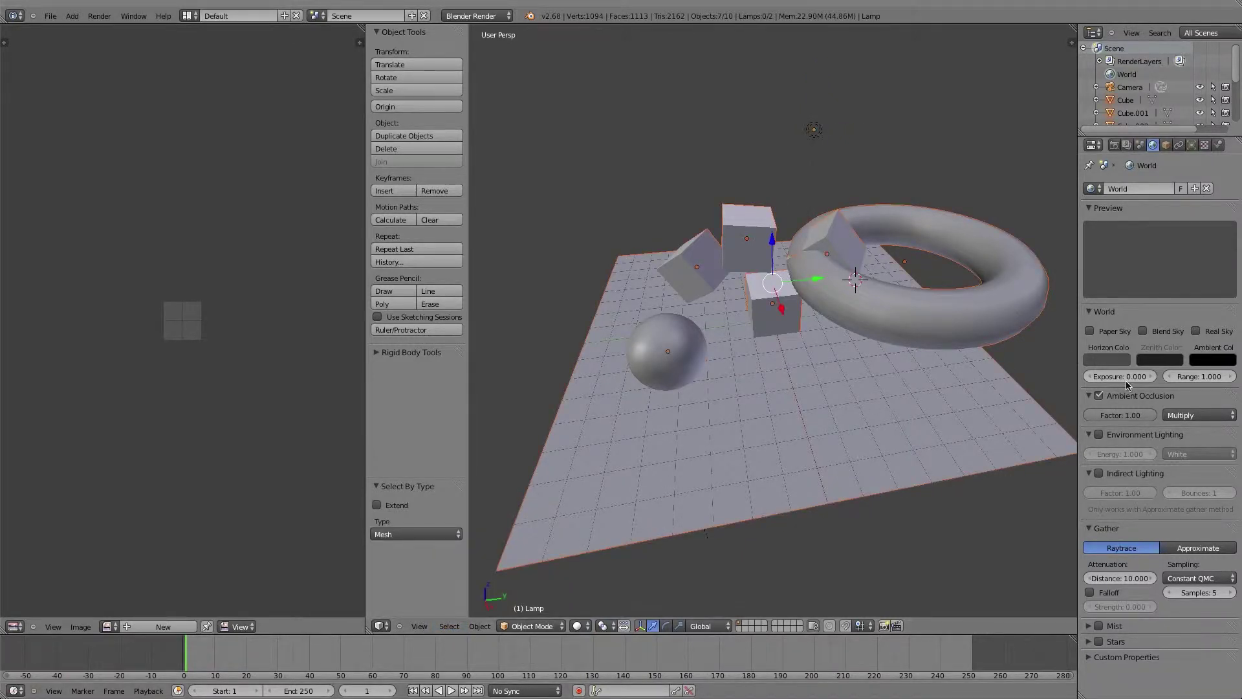
{"action": "left_click", "coordinate": [1114, 145]}
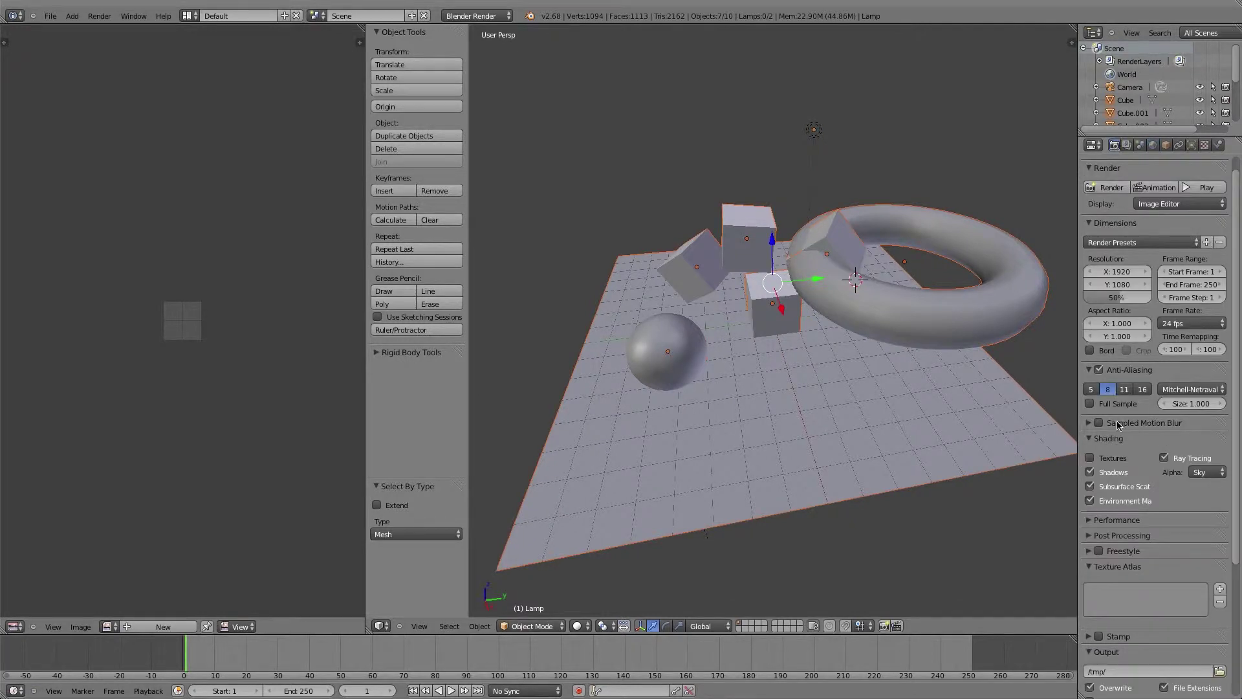
Create a TextureAtlas lightmap group at 2048 resolution with Lightmap unwrapping.
{"action": "scroll", "coordinate": [1121, 424], "scroll_direction": "down", "scroll_amount": 5}
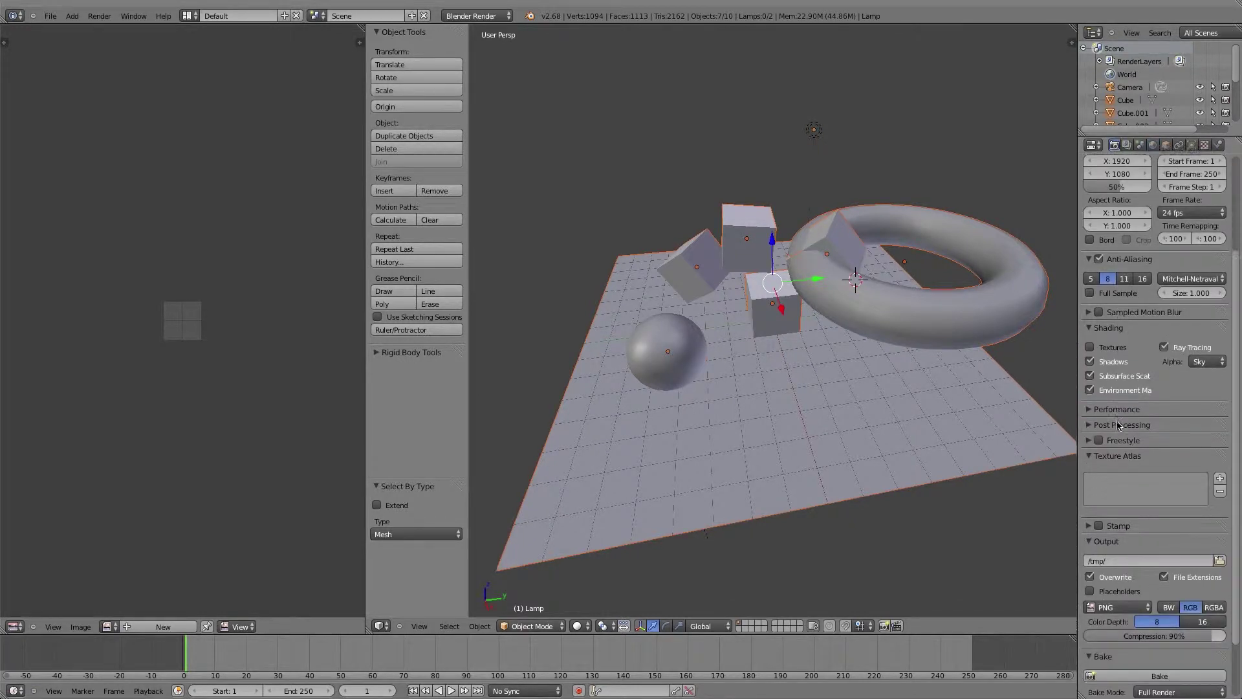
{"action": "left_click", "coordinate": [1219, 475]}
{"action": "left_click", "coordinate": [1203, 509]}
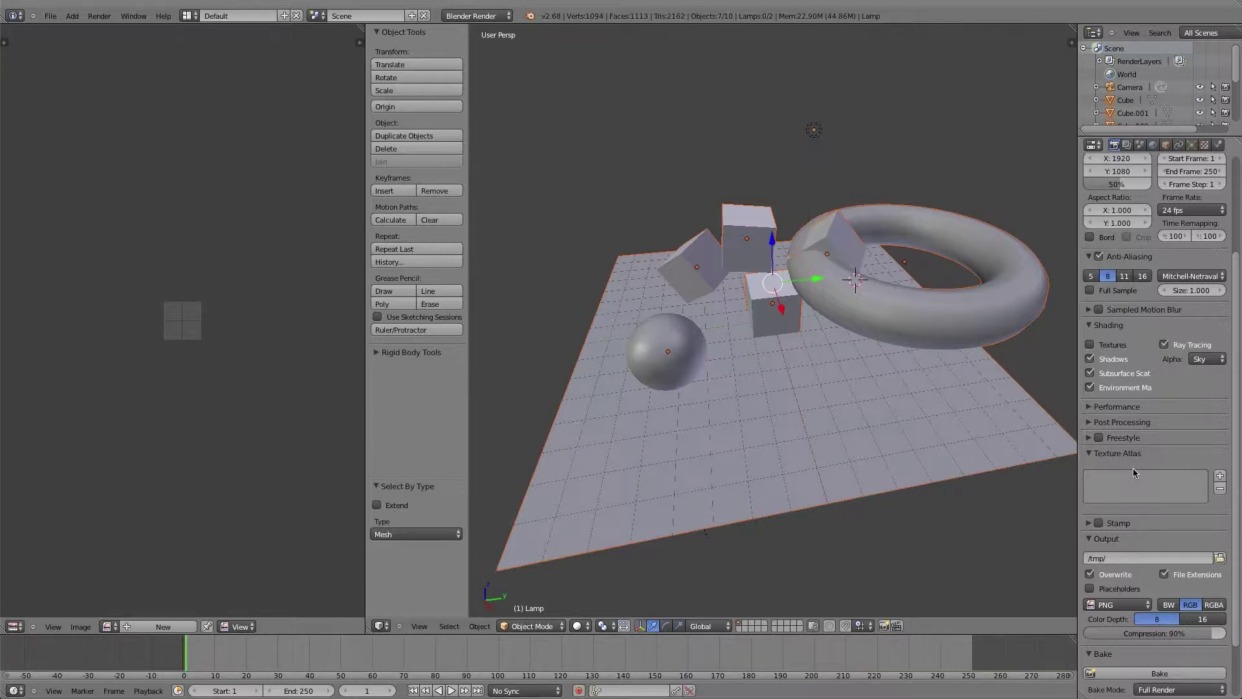
{"action": "left_click", "coordinate": [1220, 474]}
{"action": "scroll", "coordinate": [1132, 468], "scroll_direction": "down", "scroll_amount": 2}
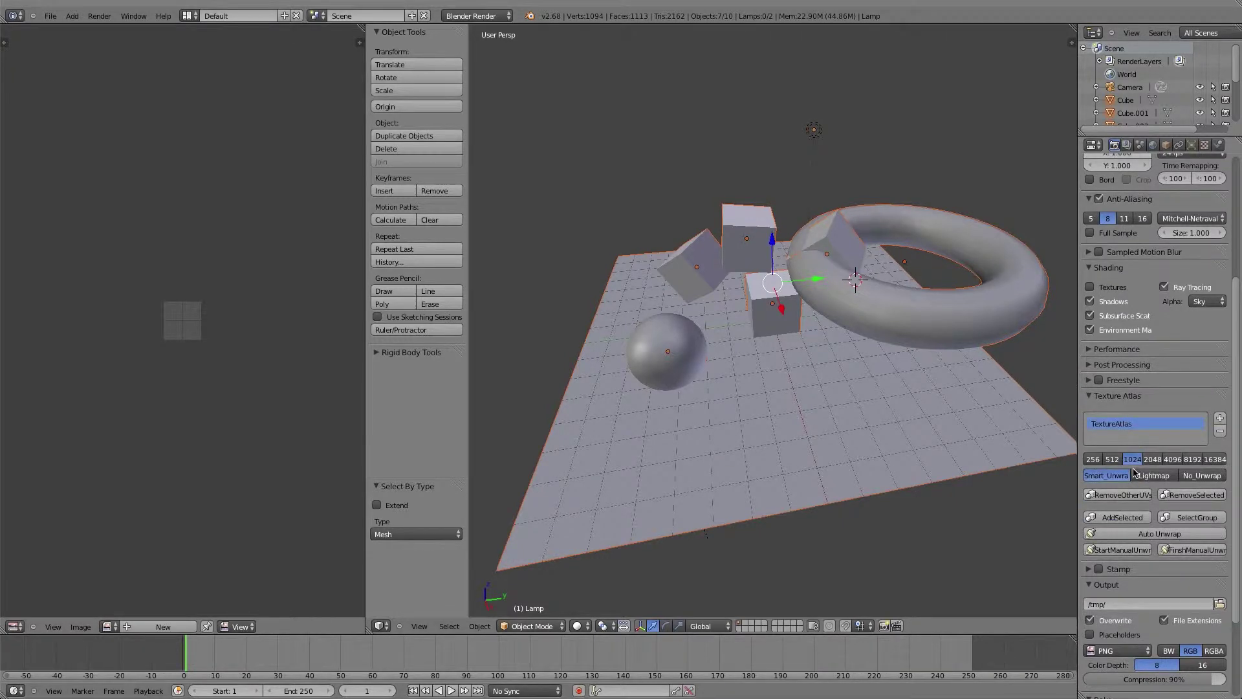
{"action": "left_click", "coordinate": [1151, 460]}
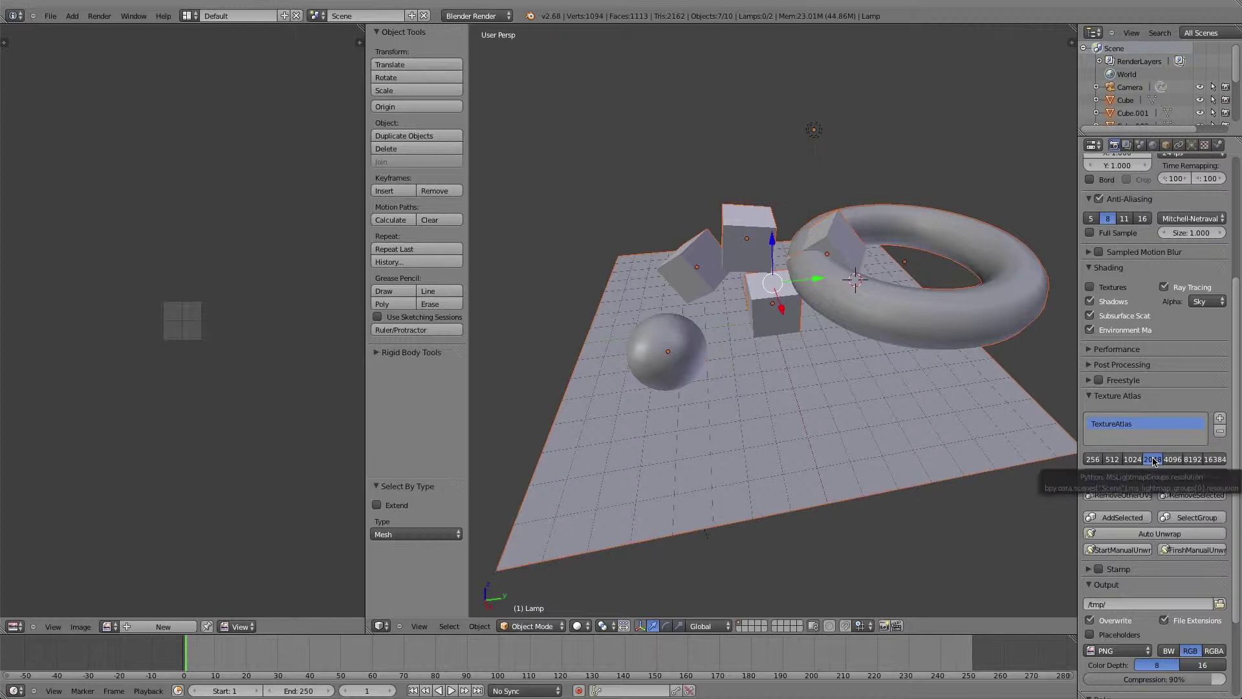
{"action": "left_click", "coordinate": [1154, 476]}
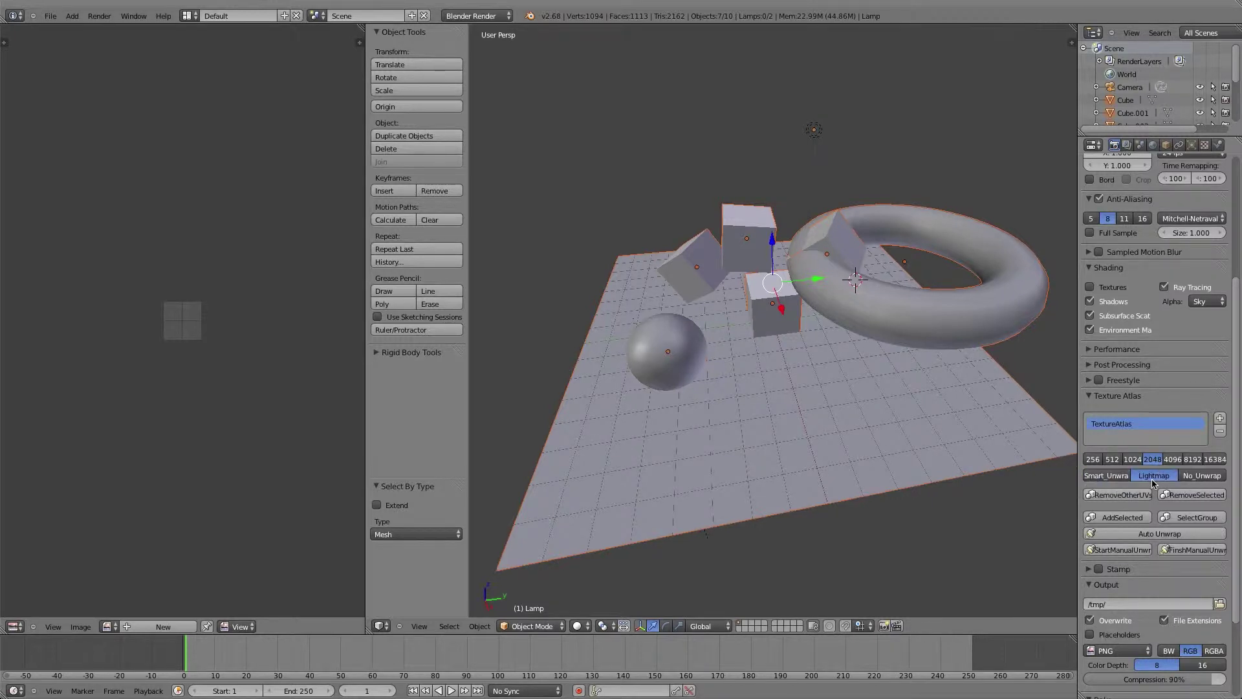
Add the selected meshes to the TextureAtlas group, select the group, and Auto Unwrap.
{"action": "left_click", "coordinate": [1120, 518]}
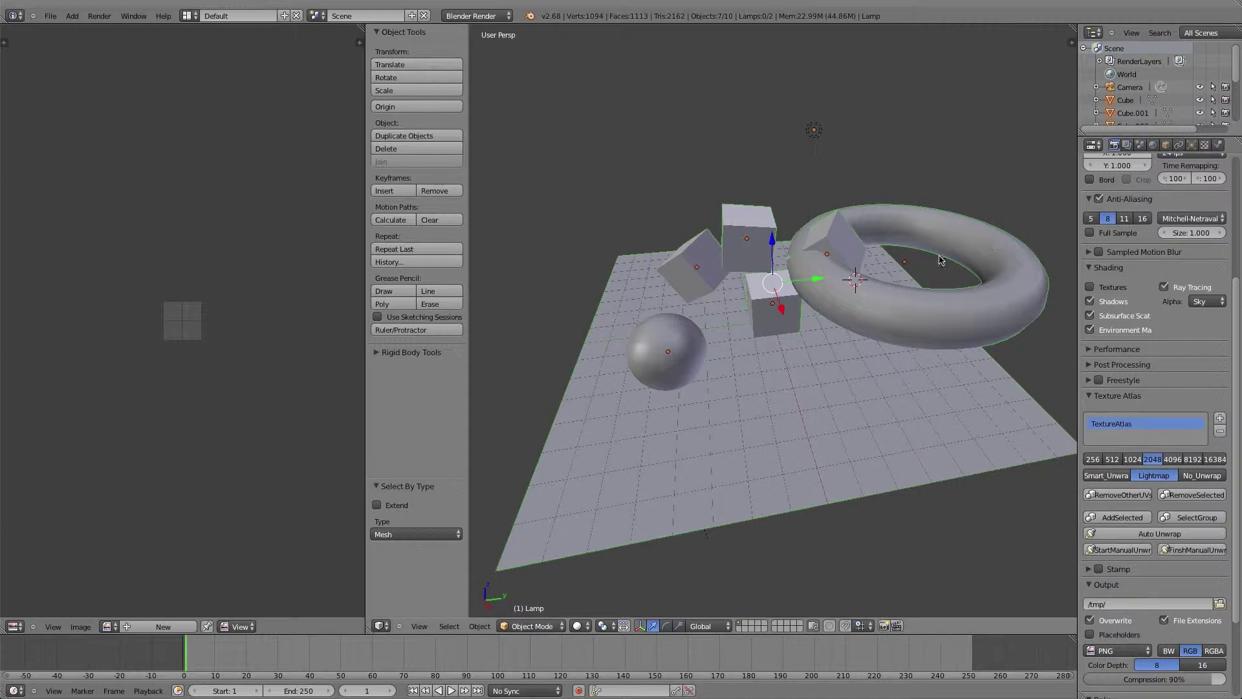
{"action": "key", "text": "a"}
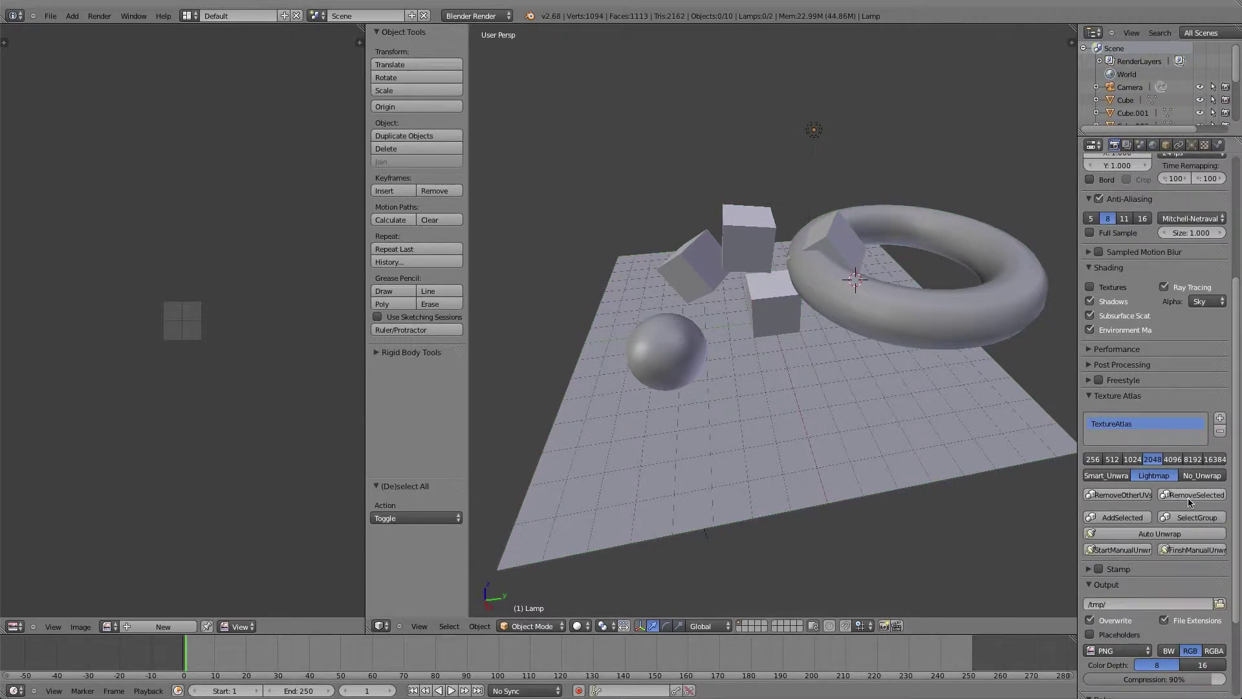
{"action": "left_click", "coordinate": [1197, 518]}
{"action": "key", "text": "g"}
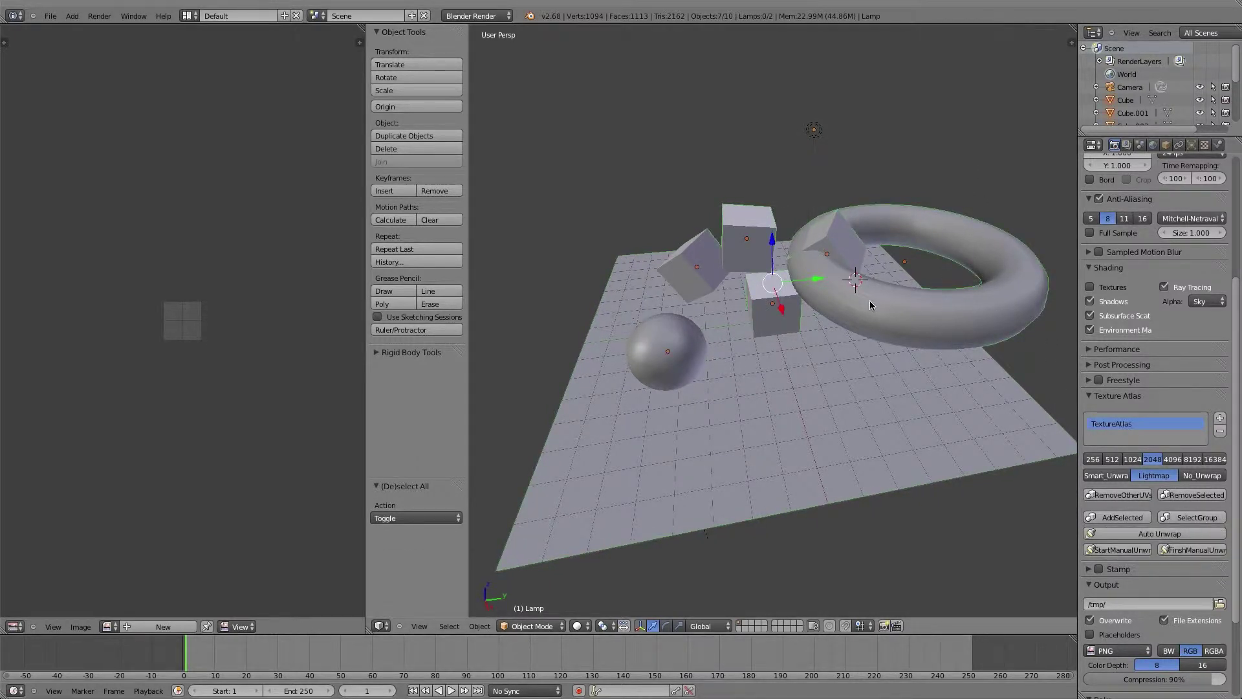
{"action": "key", "text": "Escape"}
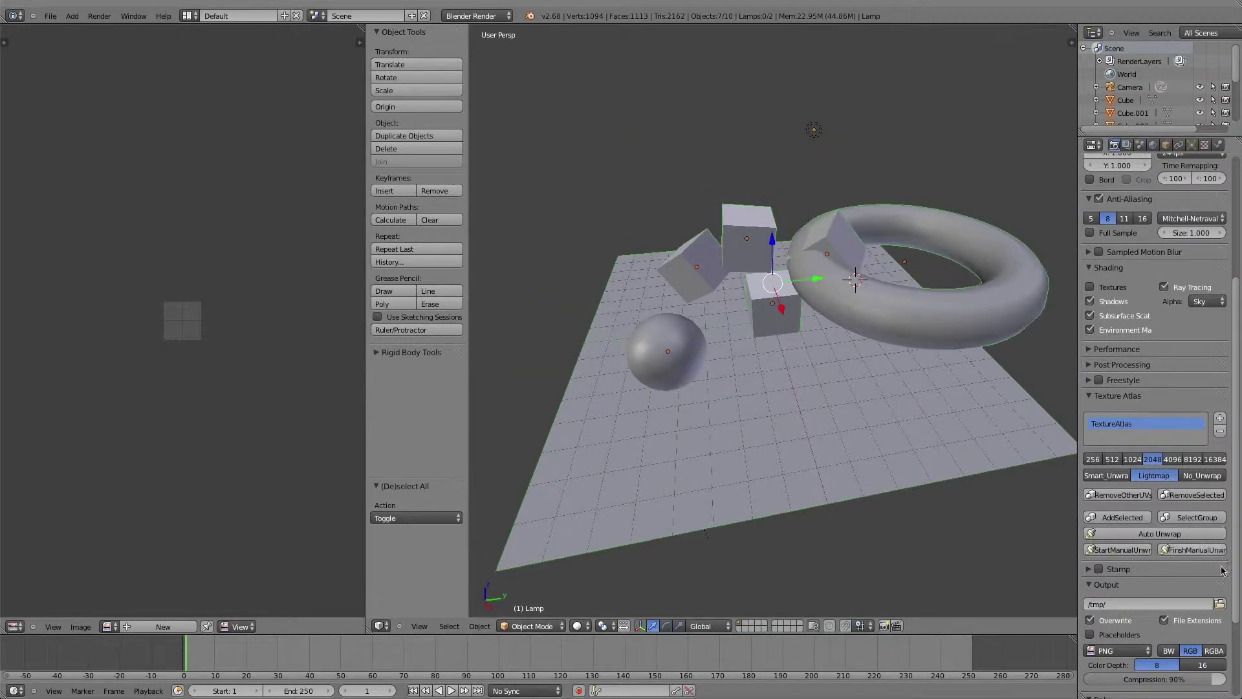
{"action": "left_click", "coordinate": [1134, 534]}
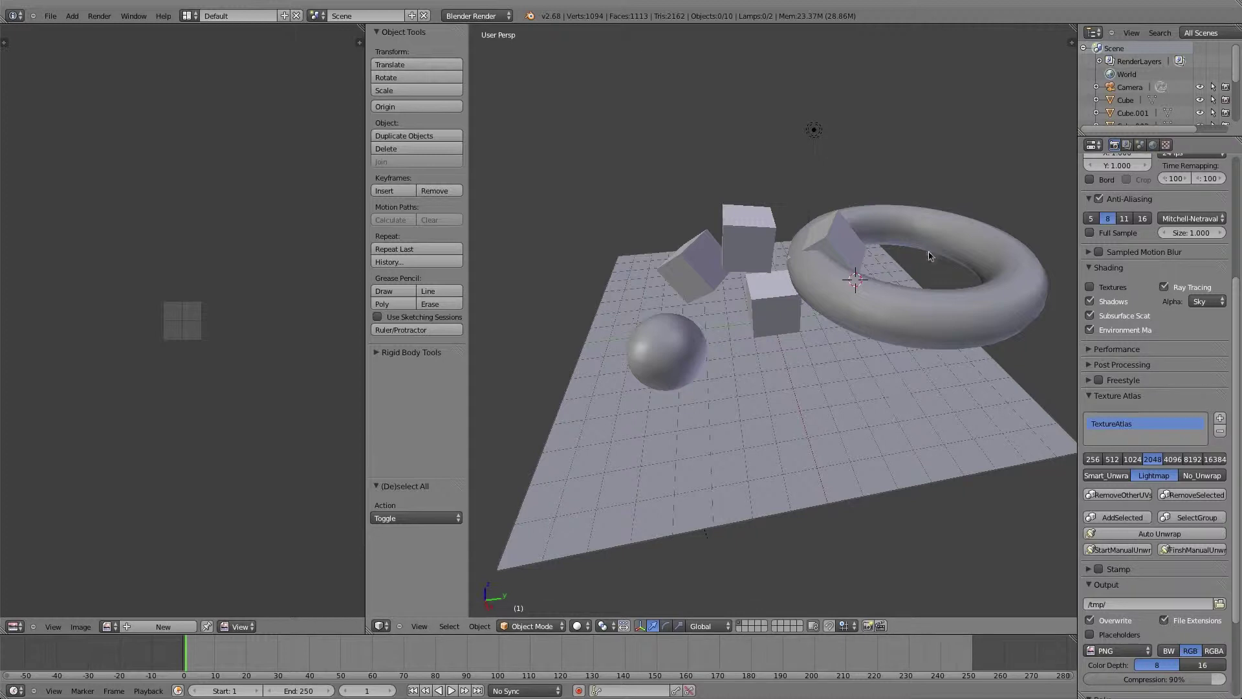
Review the torus's lightmap UV islands in Edit Mode, then return it to Object Mode.
{"action": "right_click", "coordinate": [934, 296]}
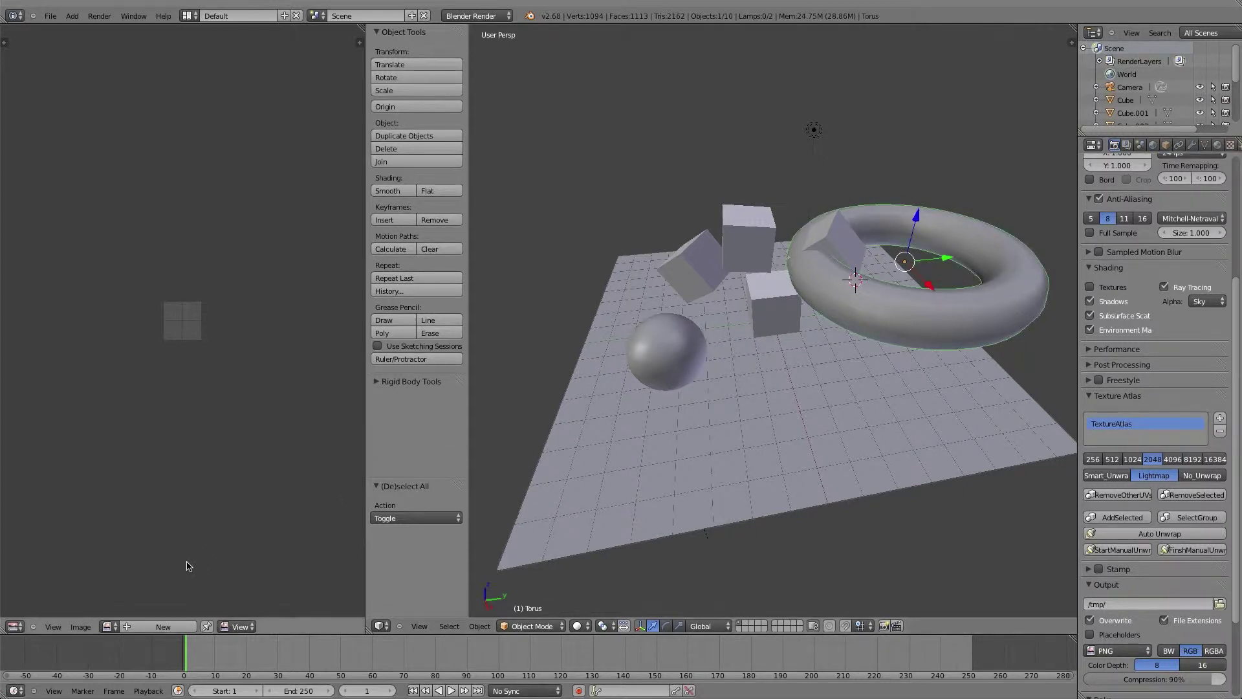
{"action": "key", "text": "Tab"}
{"action": "key", "text": "a"}
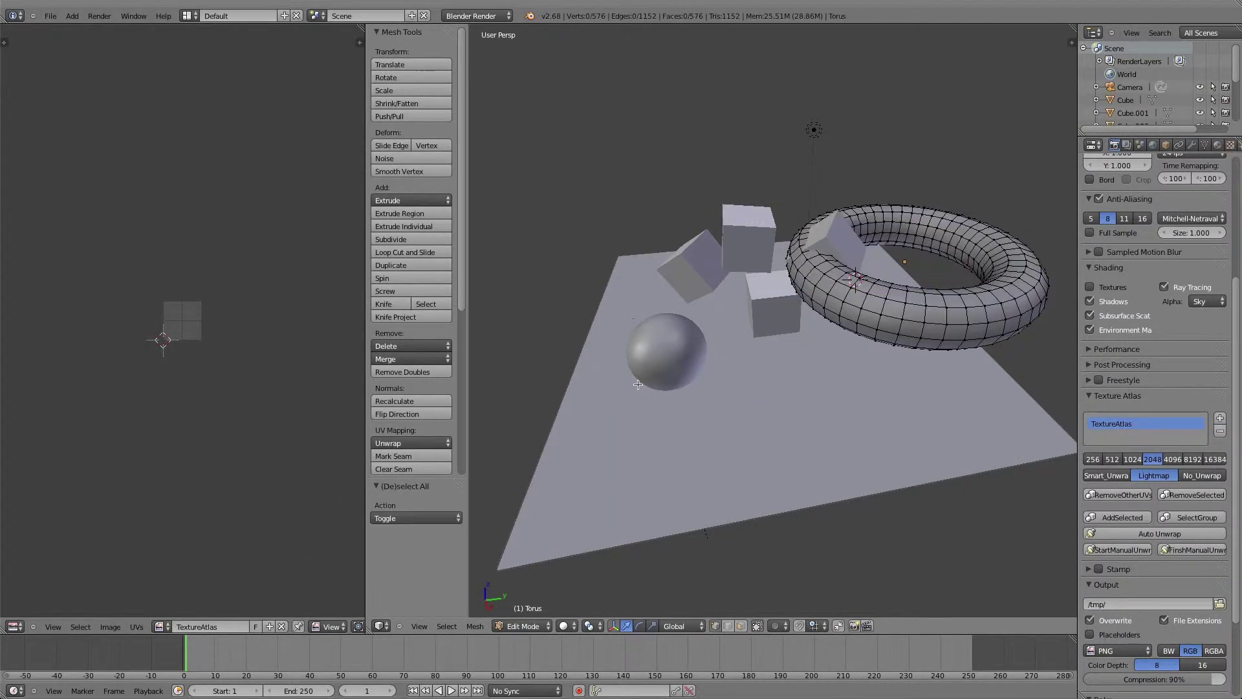
{"action": "key", "text": "a"}
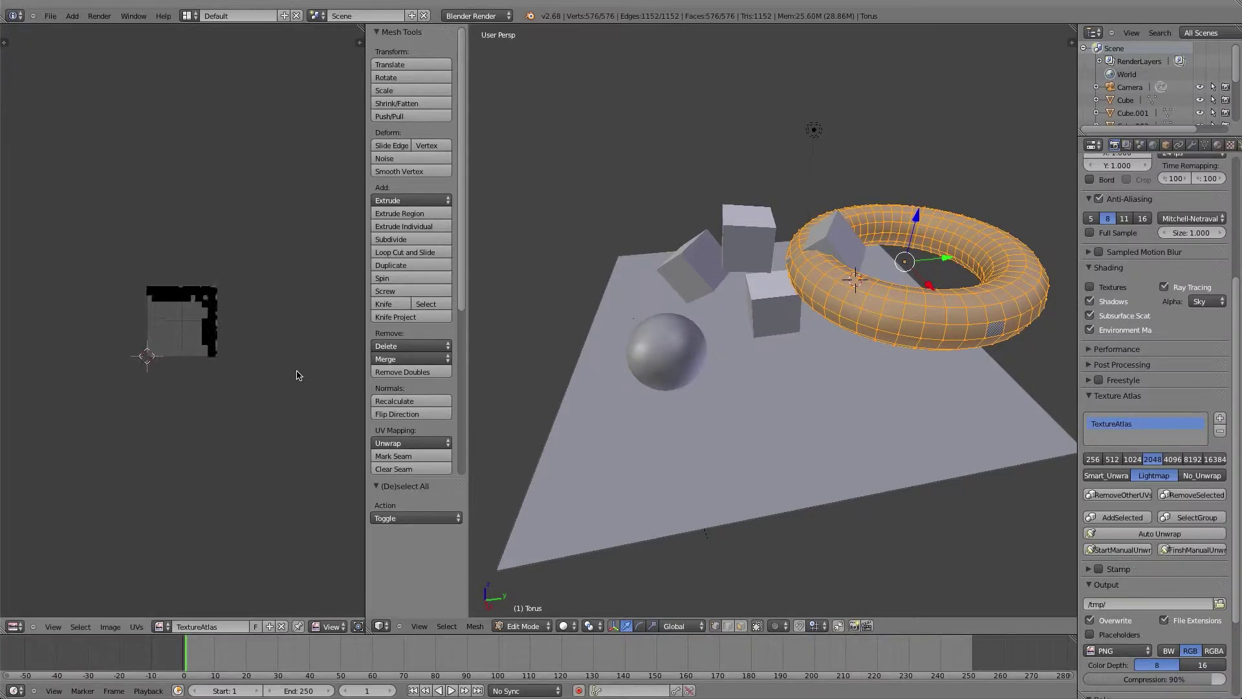
{"action": "scroll", "coordinate": [296, 376], "scroll_direction": "up", "scroll_amount": 4}
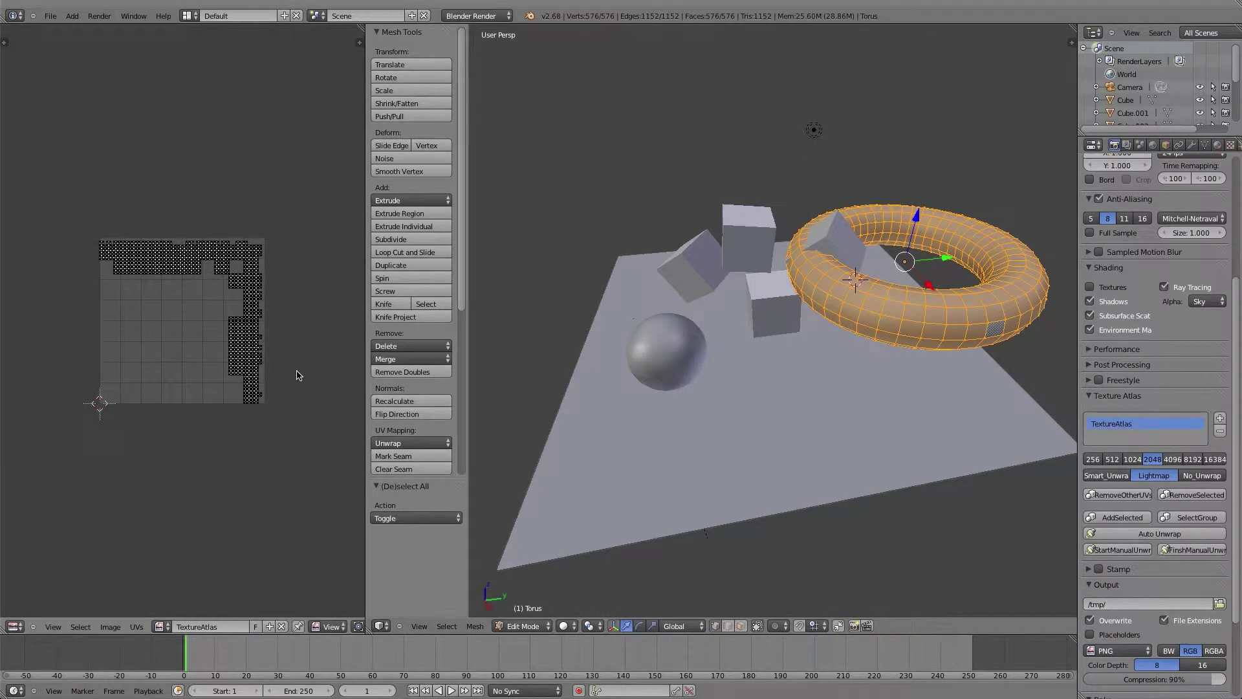
{"action": "scroll", "coordinate": [297, 375], "scroll_direction": "up", "scroll_amount": 2}
{"action": "key", "text": "a"}
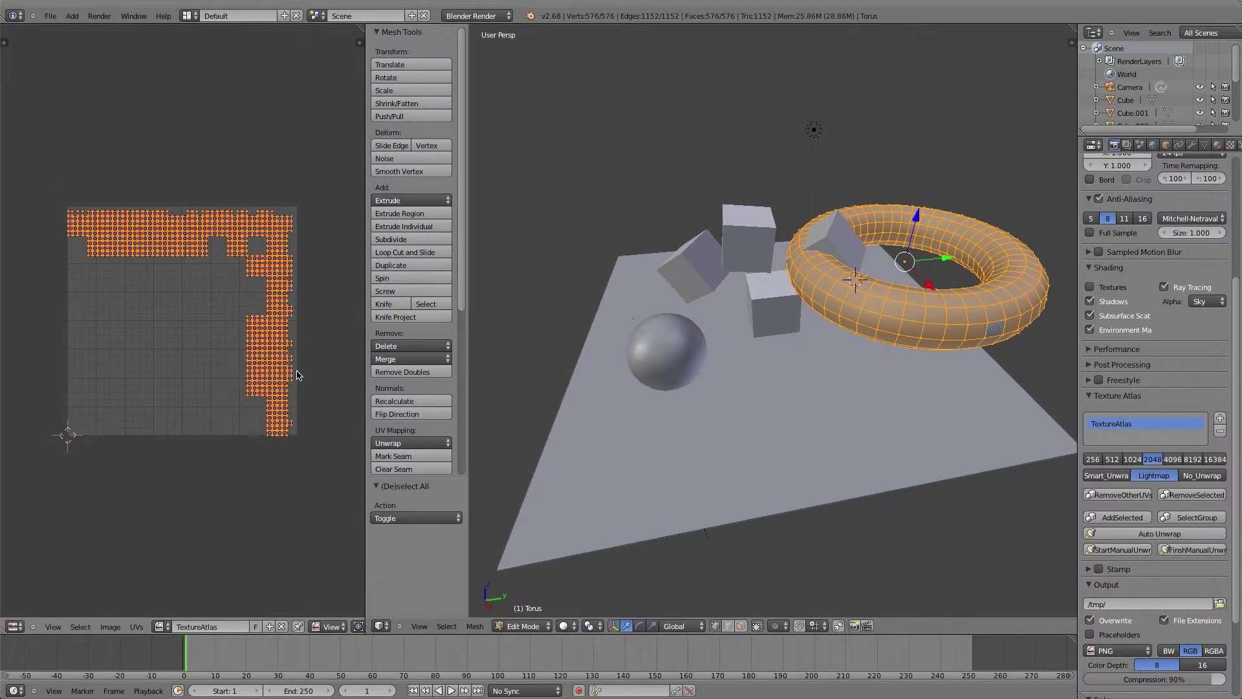
{"action": "key", "text": "a"}
{"action": "key", "text": "a"}
{"action": "key", "text": "a"}
{"action": "key", "text": "a"}
{"action": "key", "text": "a"}
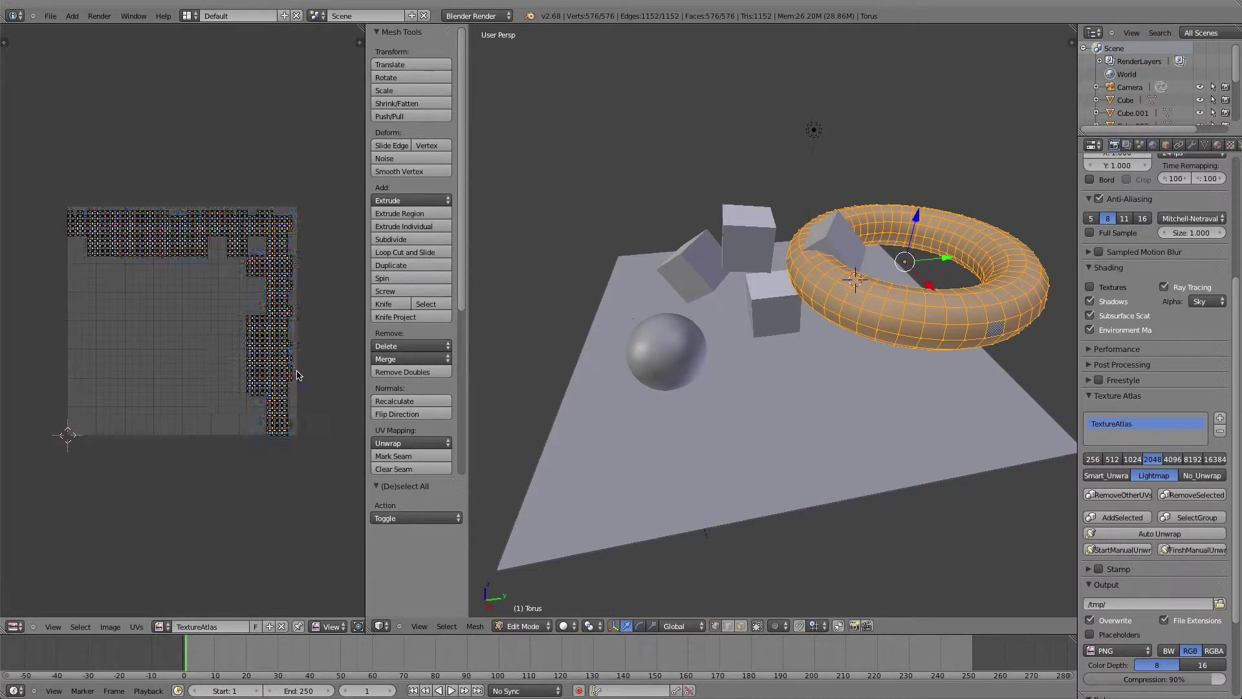
{"action": "key", "text": "a"}
{"action": "key", "text": "Tab"}
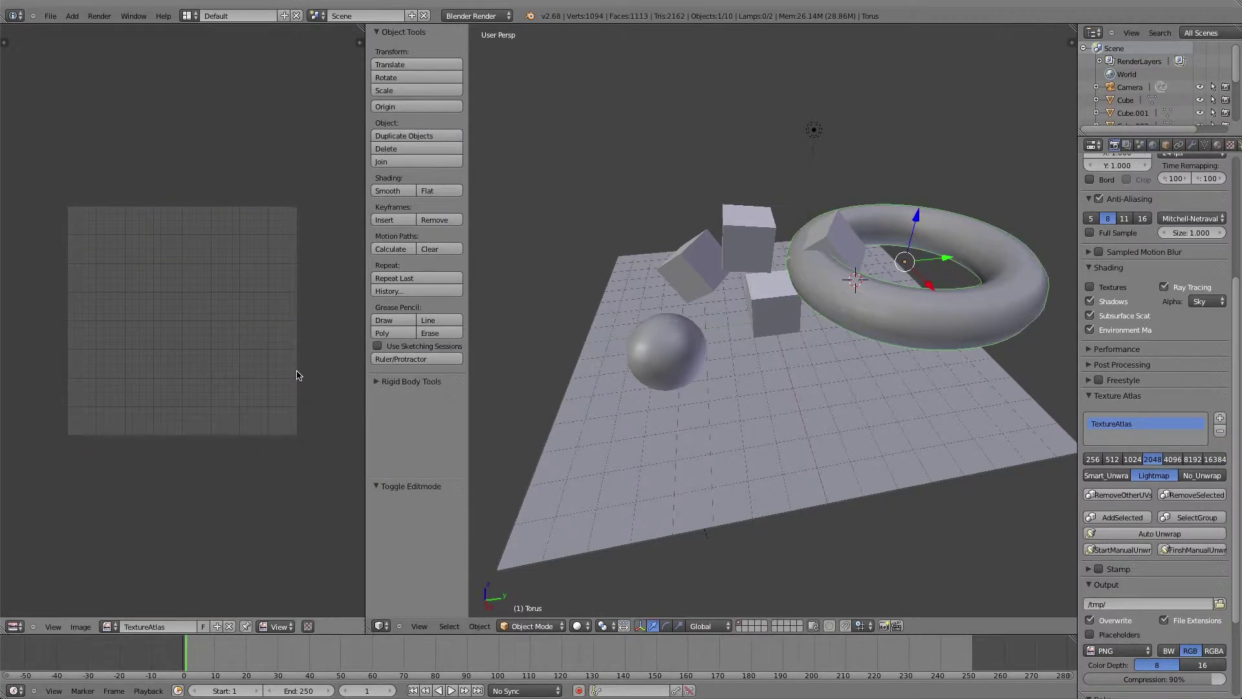
Select the atlas group's seven meshes and bake their lightmap into the TextureAtlas image.
{"action": "scroll", "coordinate": [1140, 378], "scroll_direction": "up", "scroll_amount": 7}
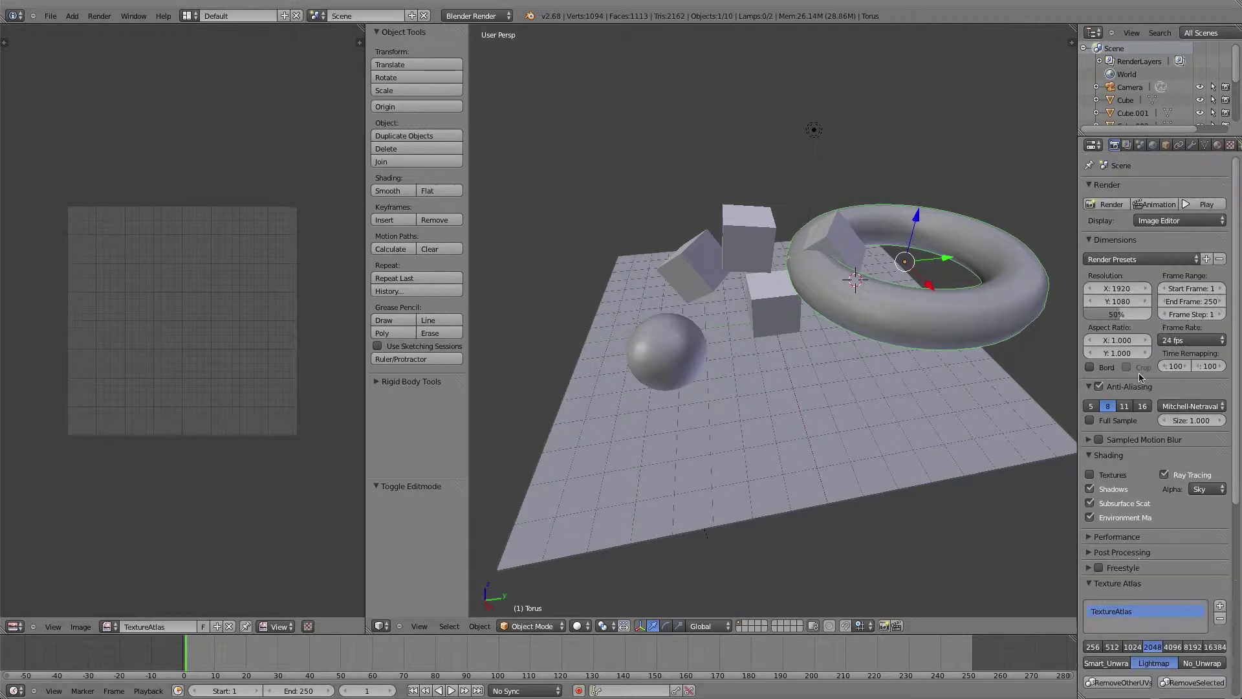
{"action": "scroll", "coordinate": [1145, 501], "scroll_direction": "down", "scroll_amount": 1}
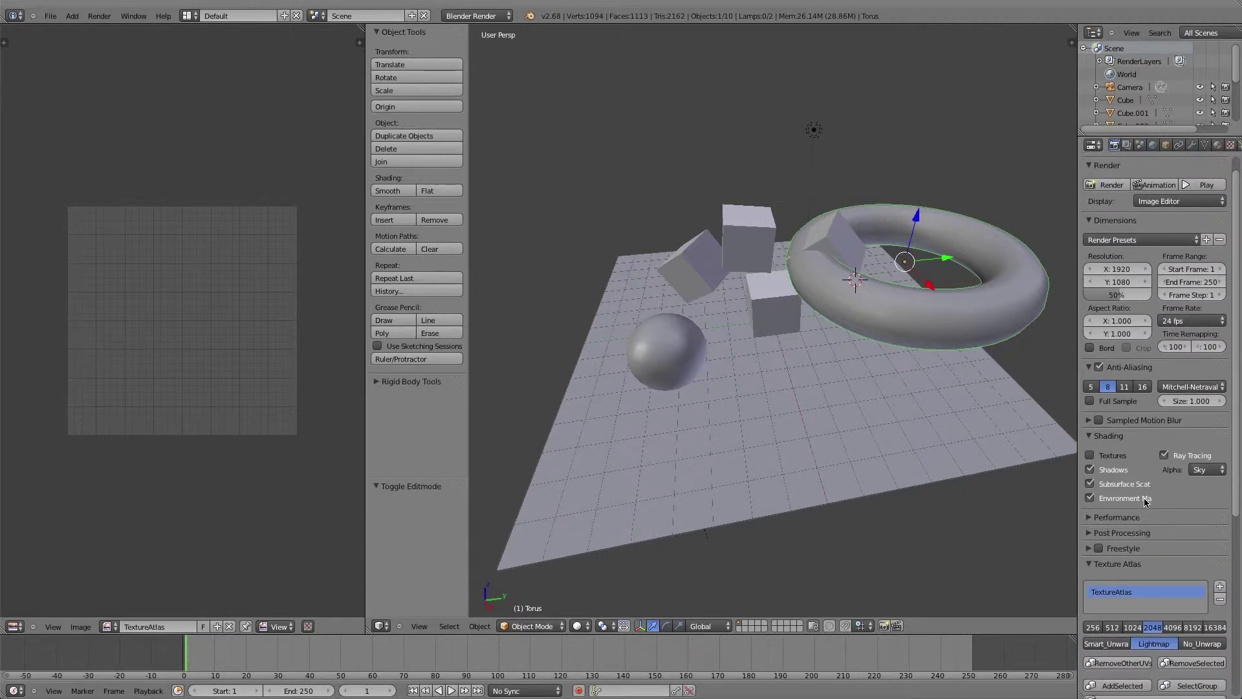
{"action": "scroll", "coordinate": [1132, 430], "scroll_direction": "down", "scroll_amount": 10}
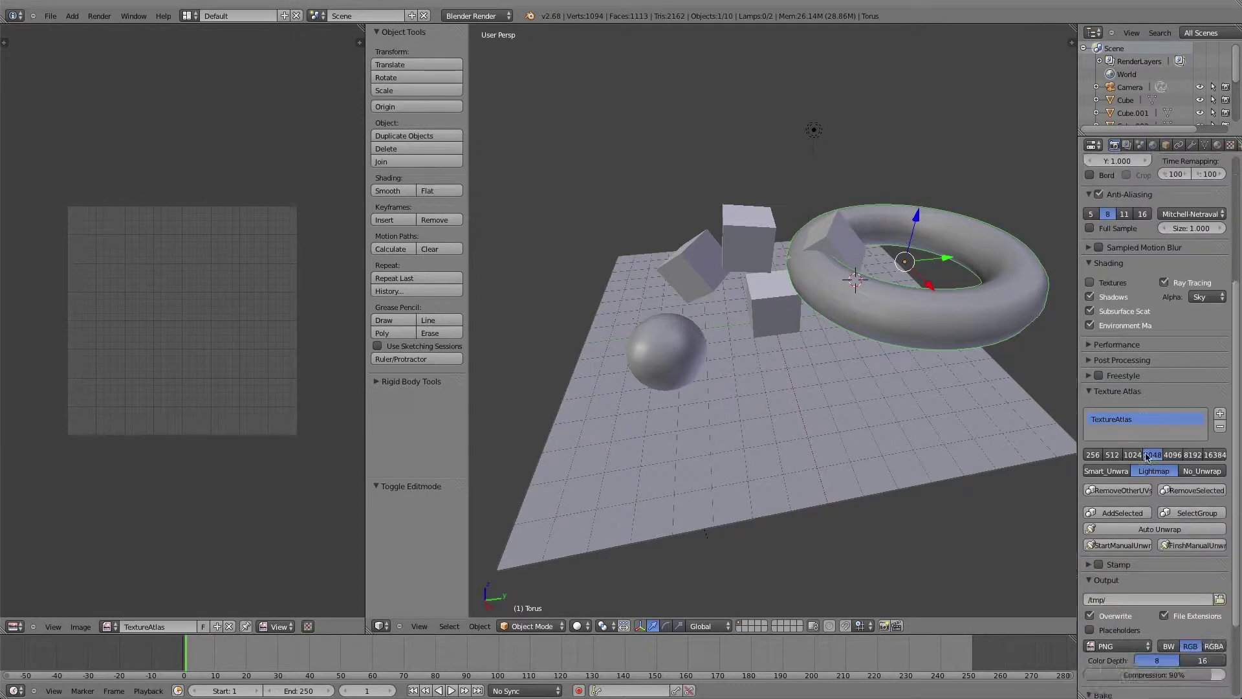
{"action": "scroll", "coordinate": [1137, 348], "scroll_direction": "up", "scroll_amount": 1}
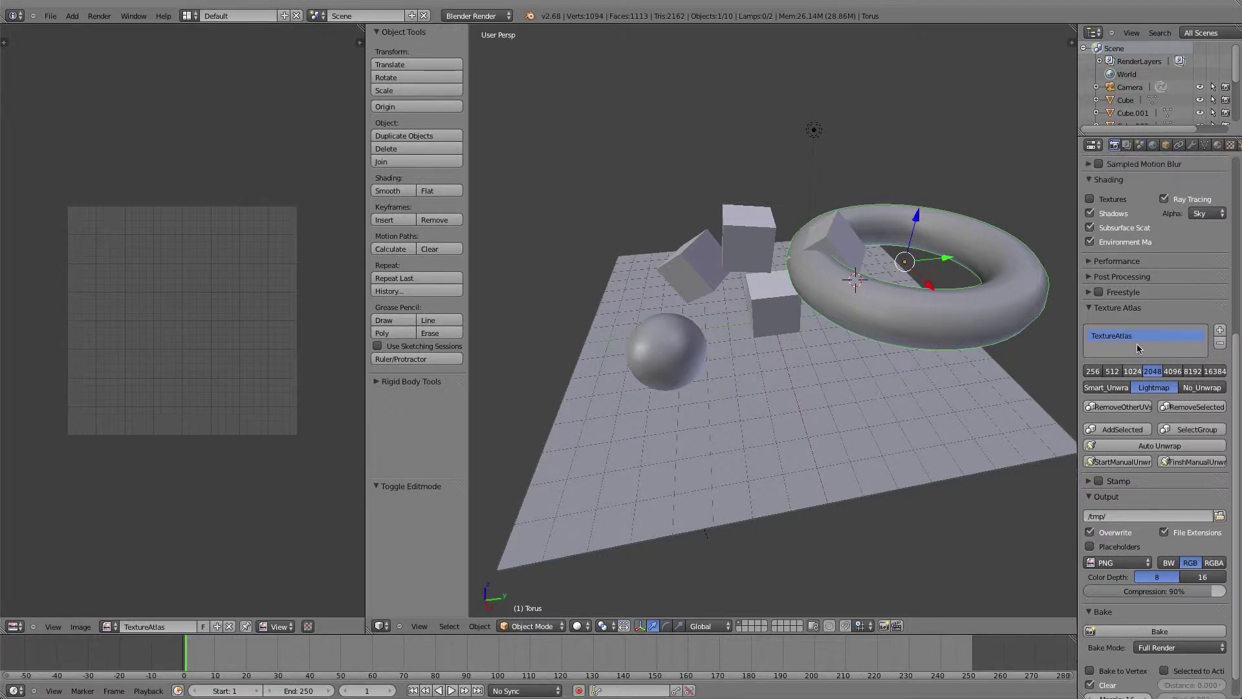
{"action": "scroll", "coordinate": [1098, 249], "scroll_direction": "up", "scroll_amount": 1}
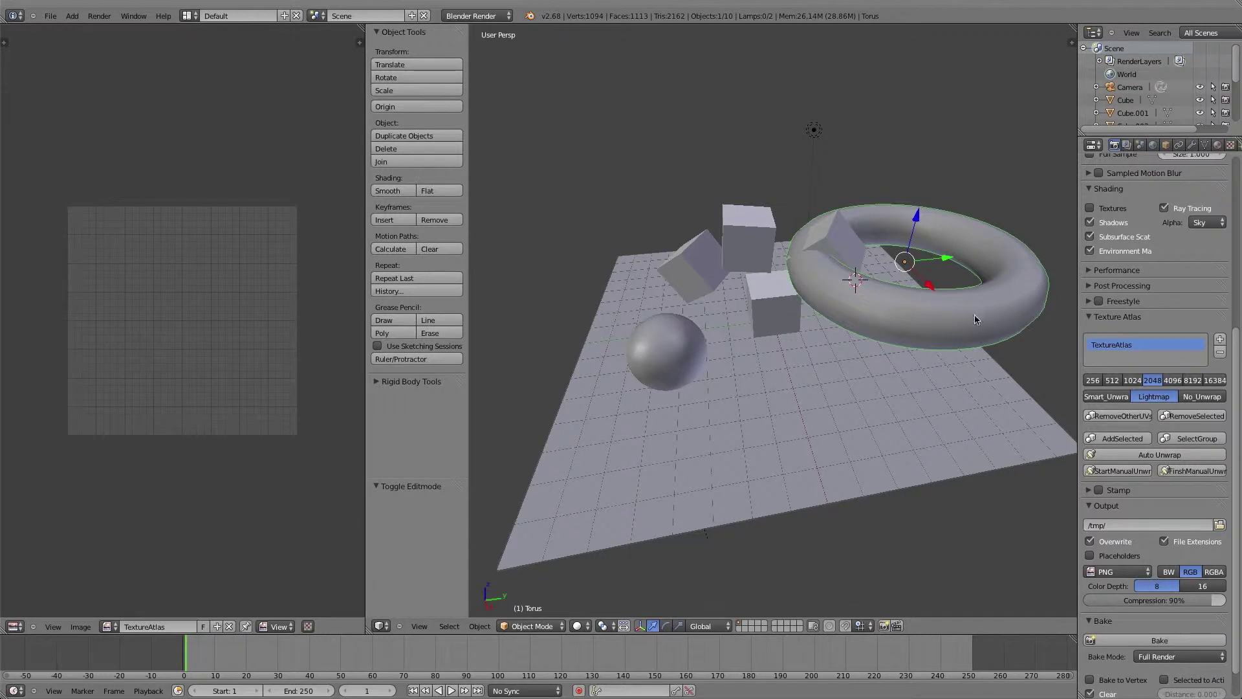
{"action": "key", "text": "g"}
{"action": "key", "text": "Escape"}
{"action": "scroll", "coordinate": [1148, 322], "scroll_direction": "down", "scroll_amount": 2}
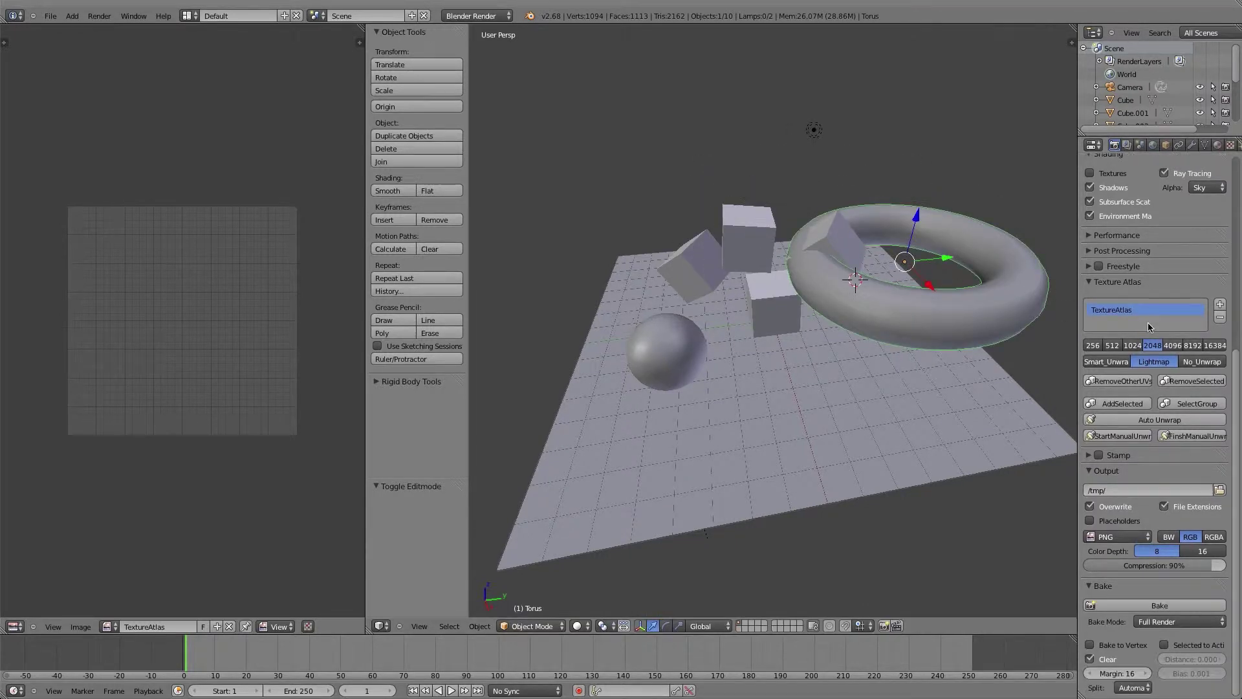
{"action": "left_click", "coordinate": [1203, 404]}
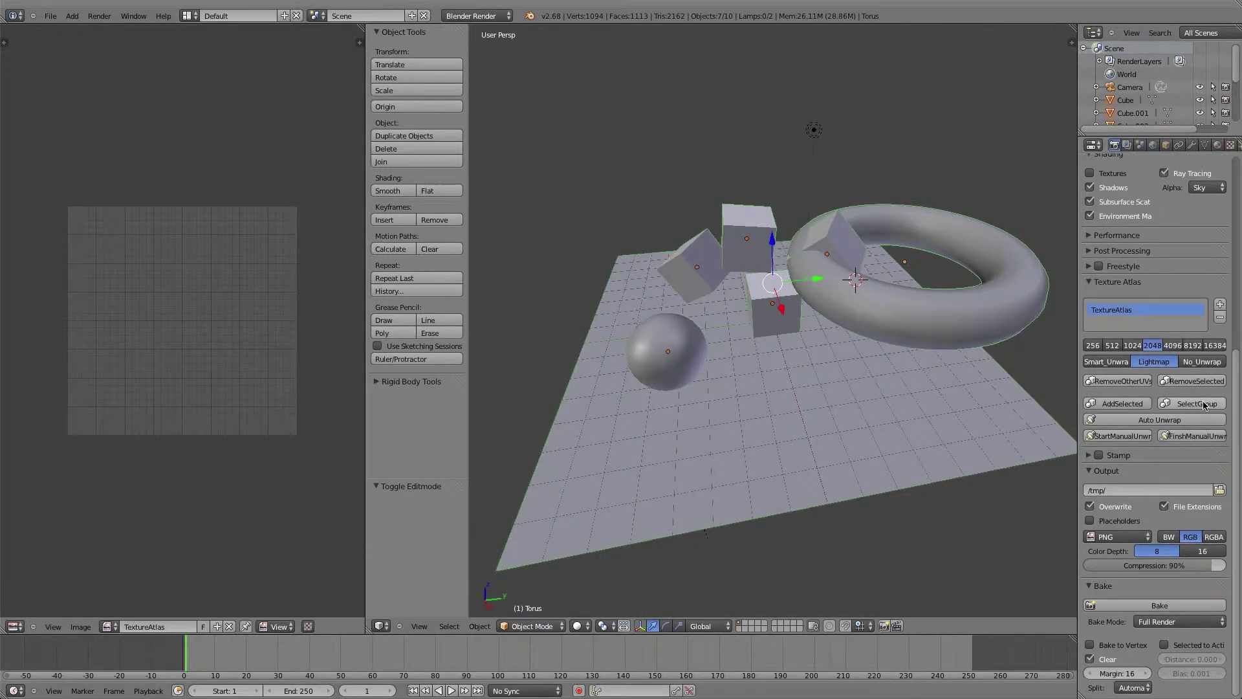
{"action": "left_click", "coordinate": [1159, 605]}
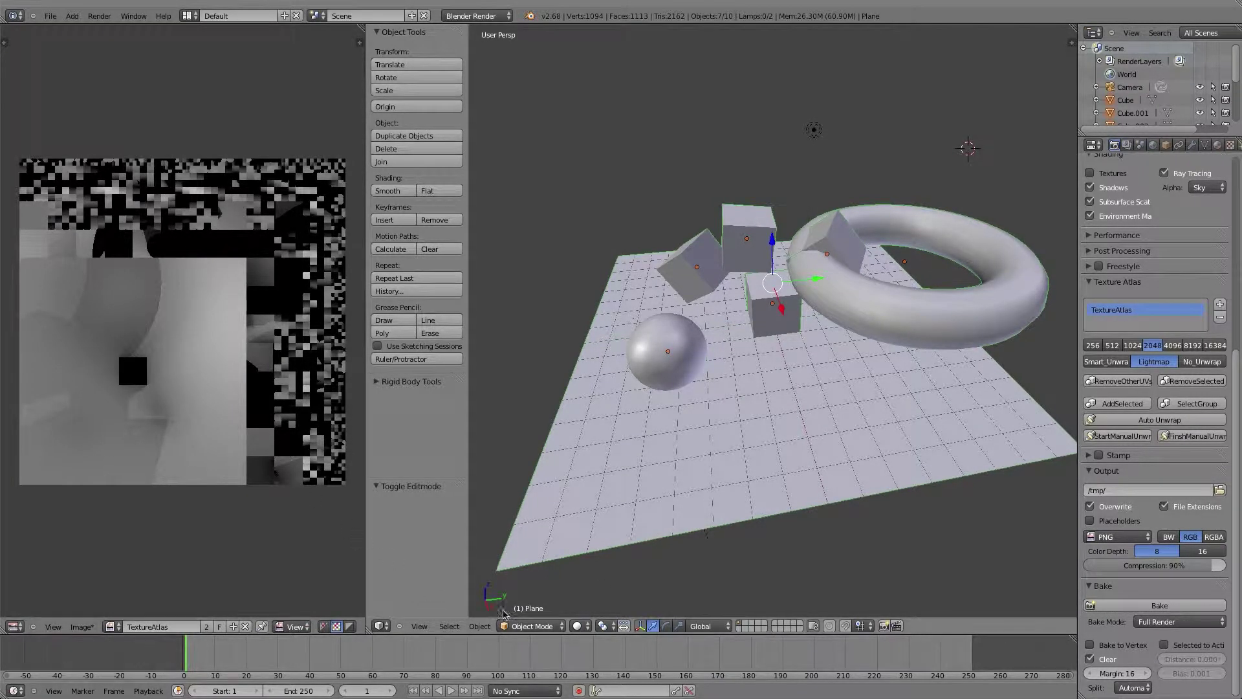
Switch the render engine to Blender Game, keeping Multitexture game shading.
{"action": "left_click", "coordinate": [522, 626]}
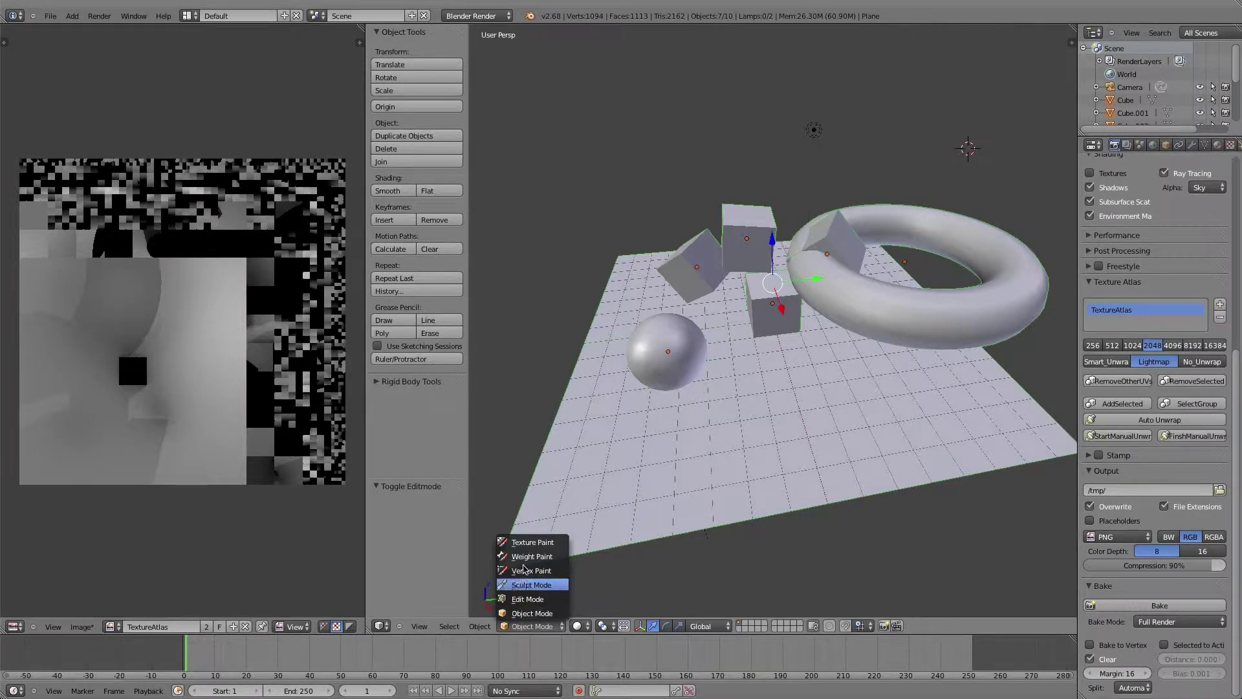
{"action": "left_click", "coordinate": [637, 595]}
{"action": "left_click", "coordinate": [504, 15]}
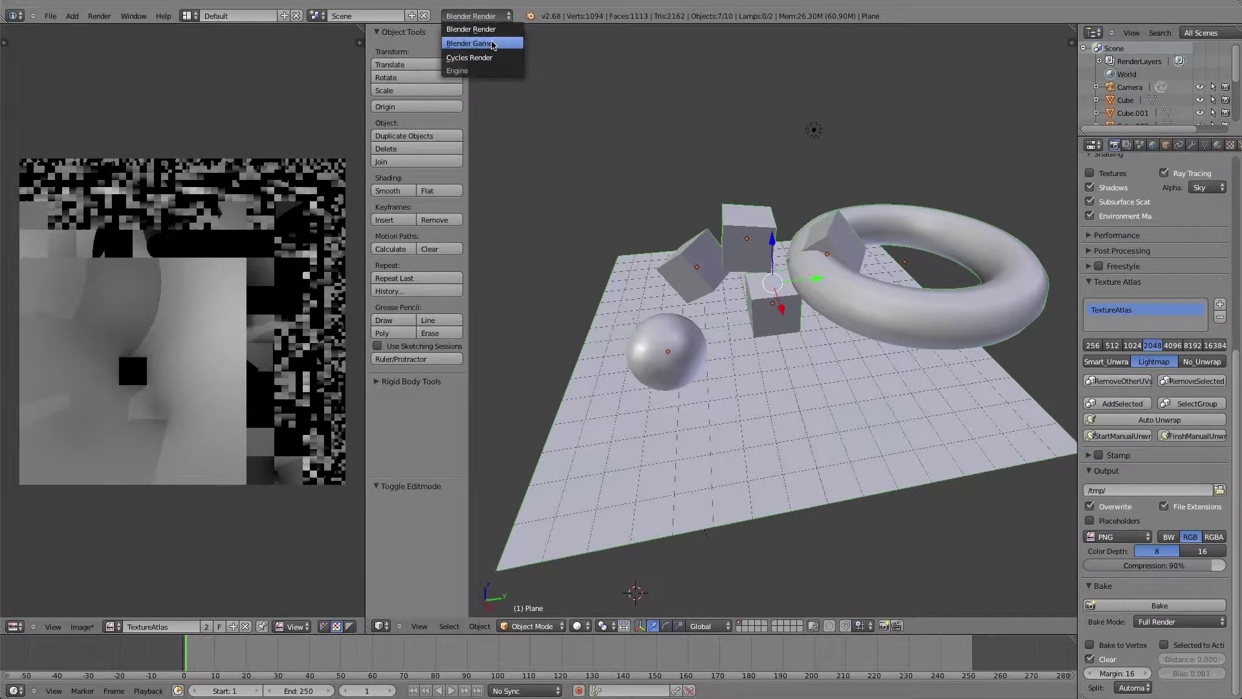
{"action": "left_click", "coordinate": [493, 43]}
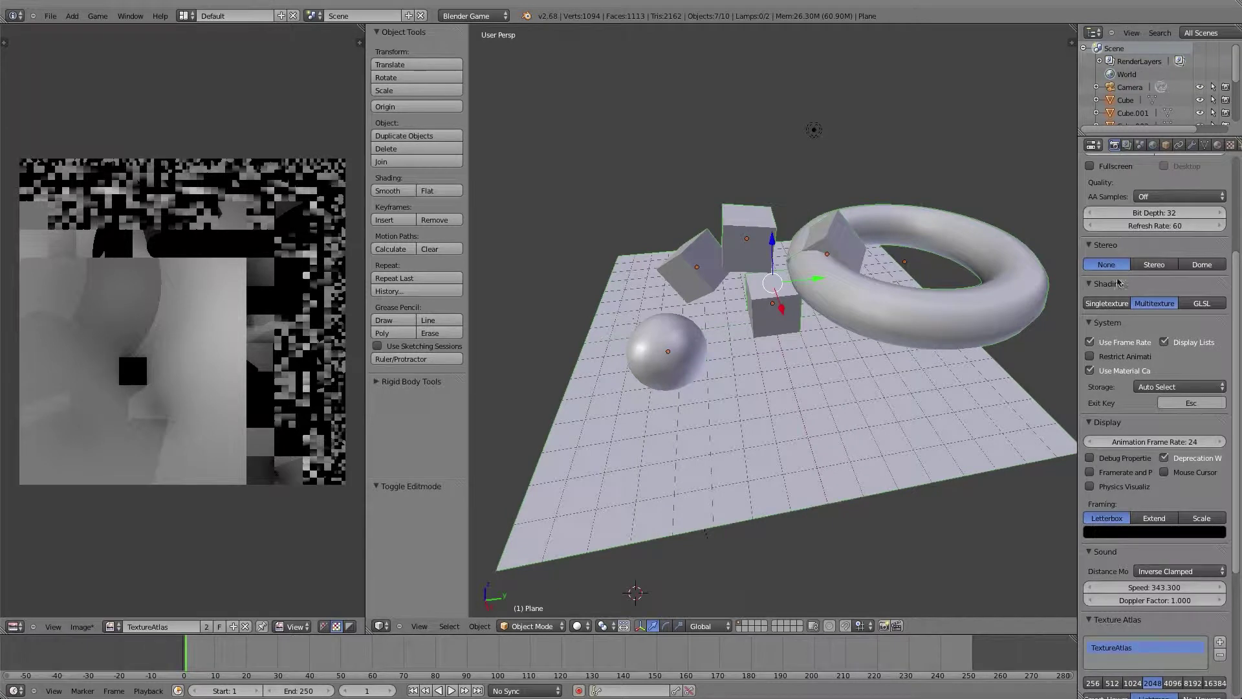
{"action": "left_click", "coordinate": [1107, 303]}
{"action": "left_click", "coordinate": [1155, 303]}
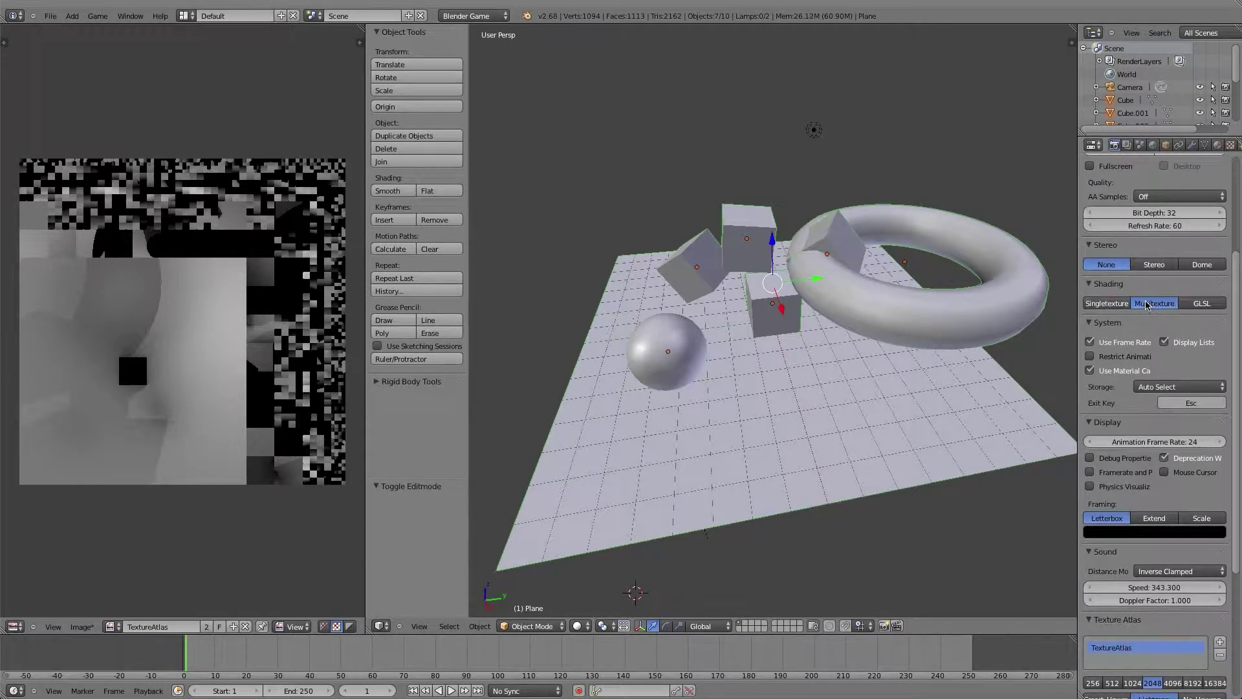
Set viewport shading to Texture and orbit to view the baked lightmap from lower down.
{"action": "left_click", "coordinate": [552, 632]}
{"action": "left_click", "coordinate": [577, 627]}
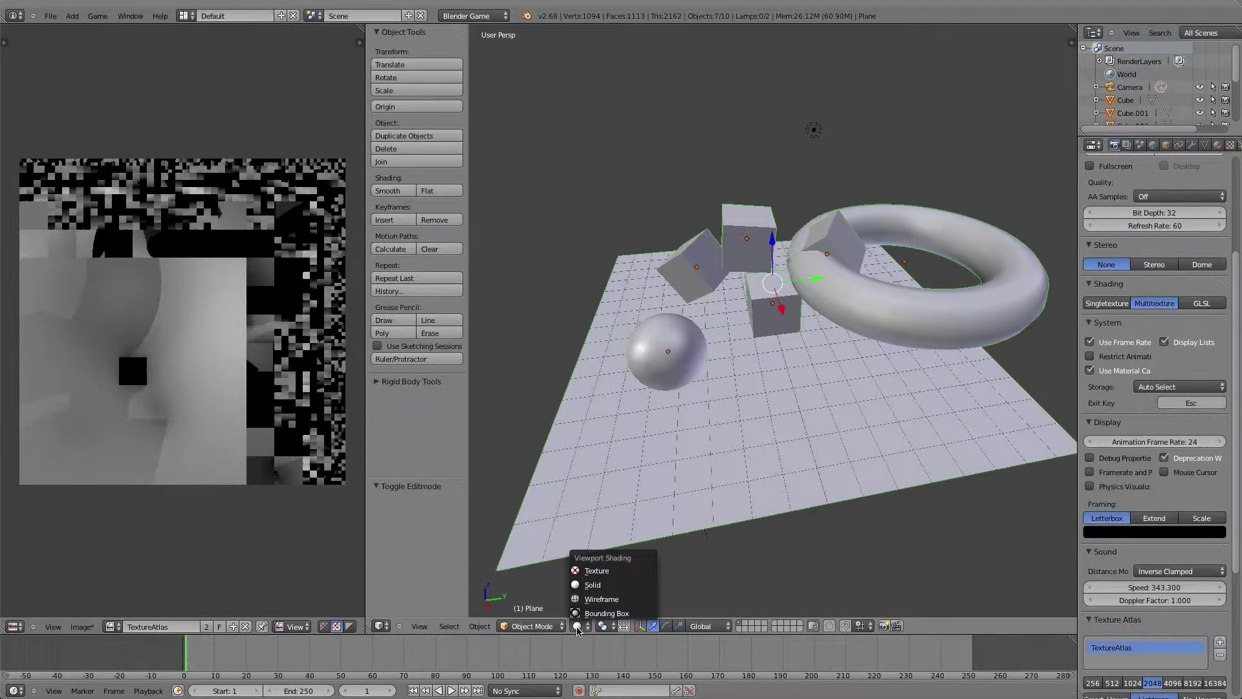
{"action": "left_click", "coordinate": [595, 569]}
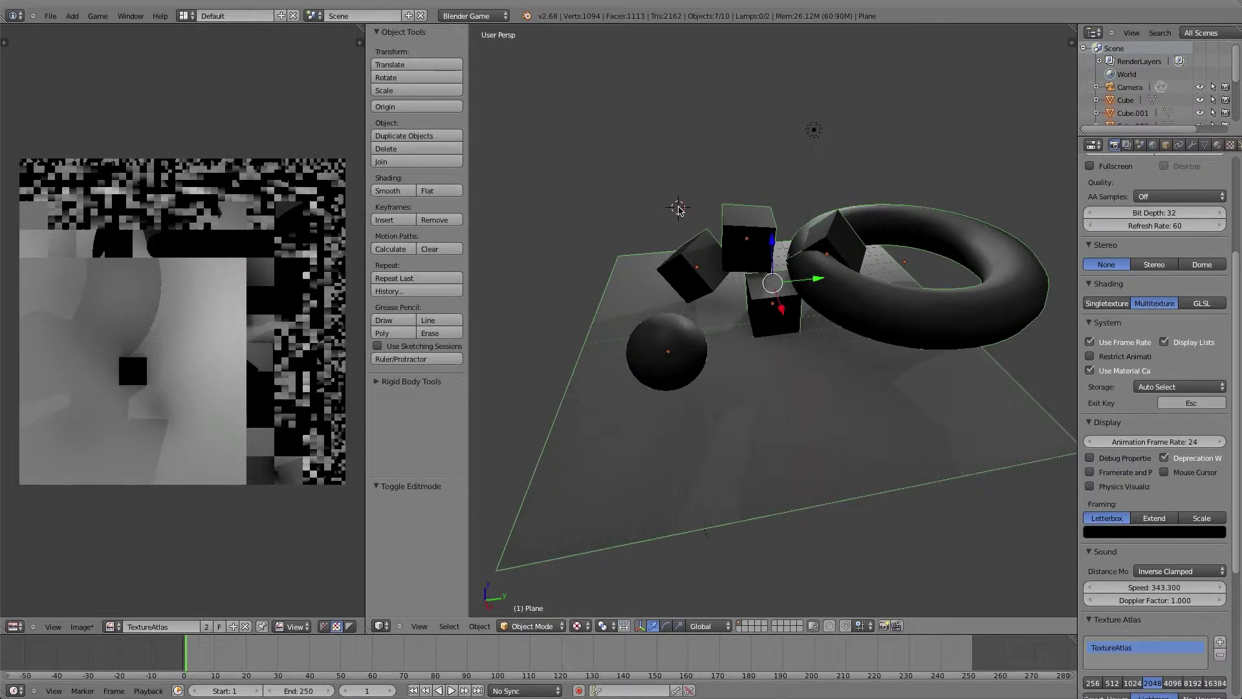
{"action": "mouse_move", "coordinate": [678, 223]}
{"action": "middle_mouse_down"}
{"action": "mouse_move", "coordinate": [815, 191]}
{"action": "mouse_move", "coordinate": [661, 223]}
{"action": "middle_mouse_up"}
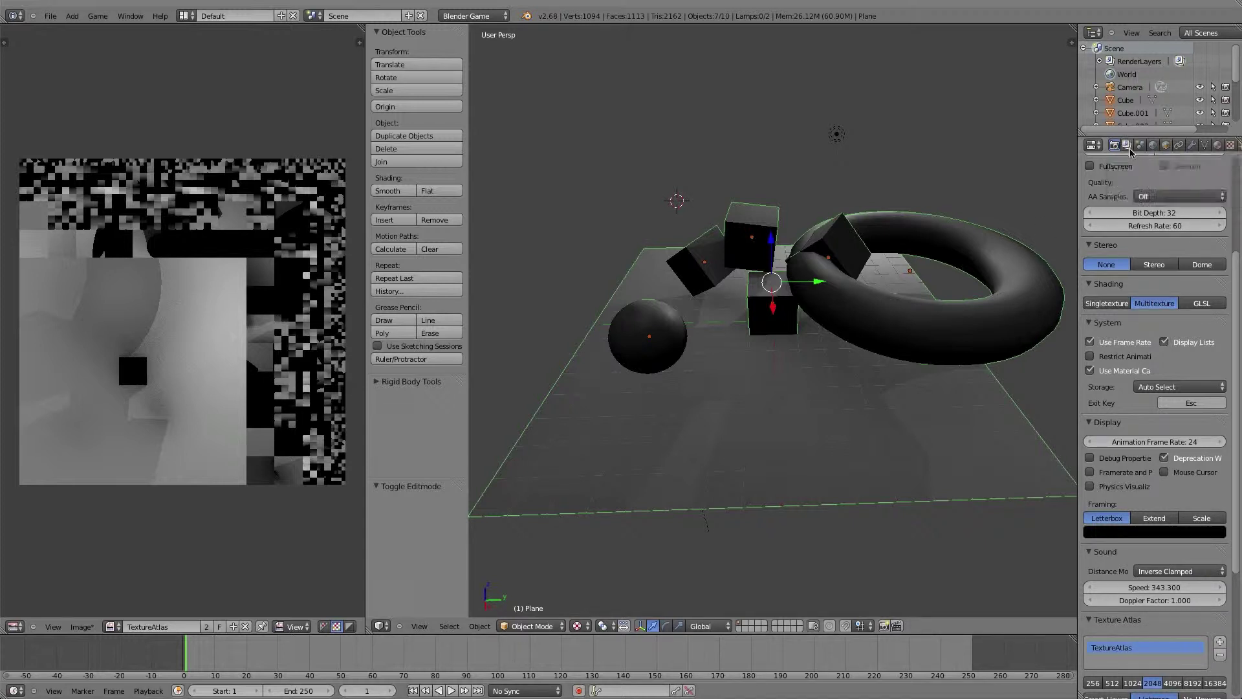
{"action": "left_click", "coordinate": [482, 16]}
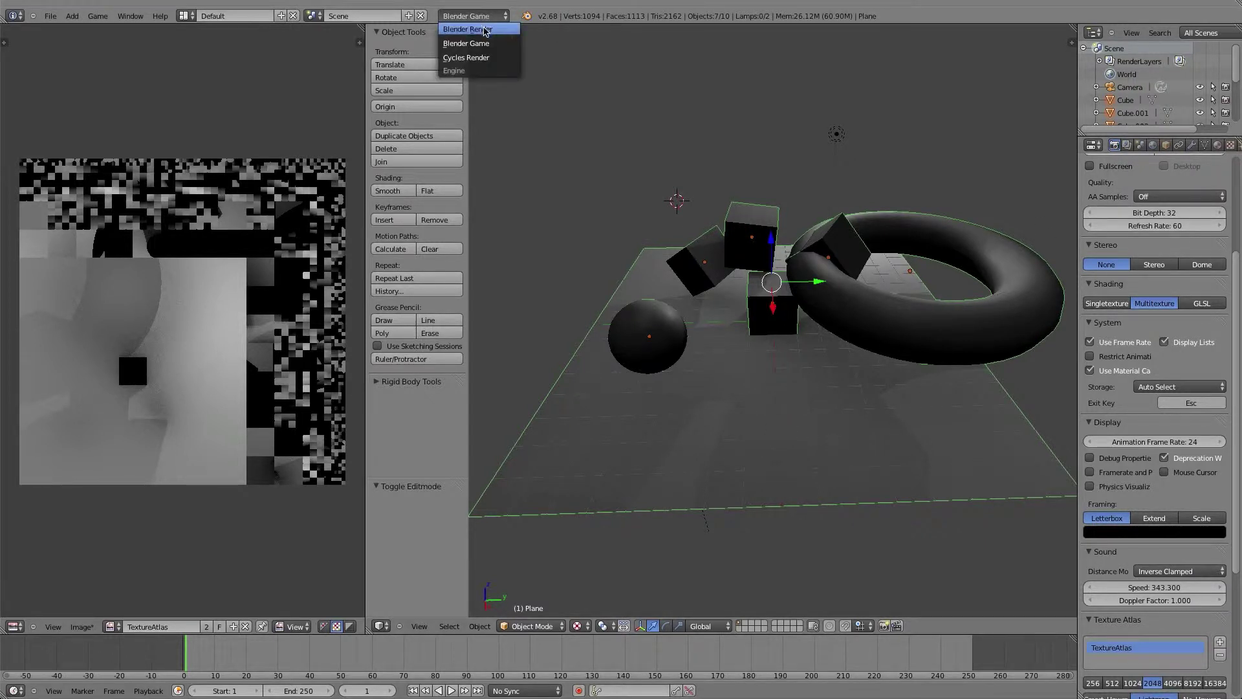
Return to Blender Render, set the world ambient occlusion factor to 1.5, and preview it rendered.
{"action": "left_click", "coordinate": [466, 29]}
{"action": "left_click", "coordinate": [1153, 145]}
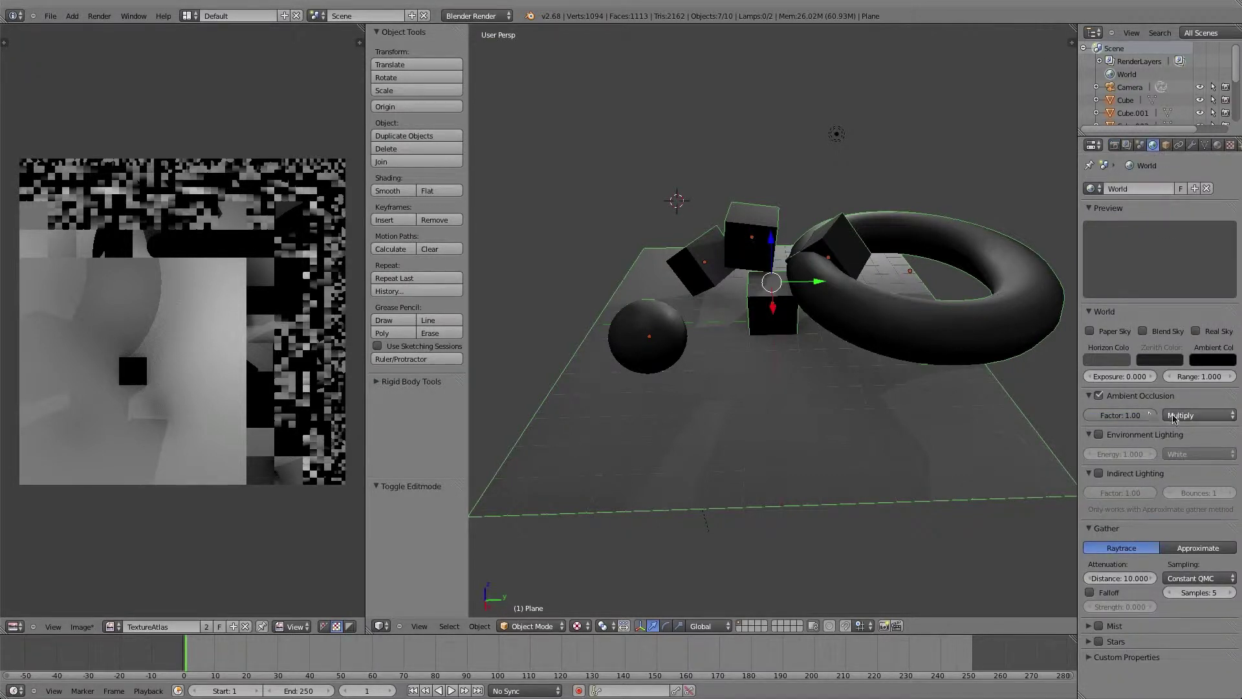
{"action": "left_click", "coordinate": [1146, 415]}
{"action": "type", "text": "1.0"}
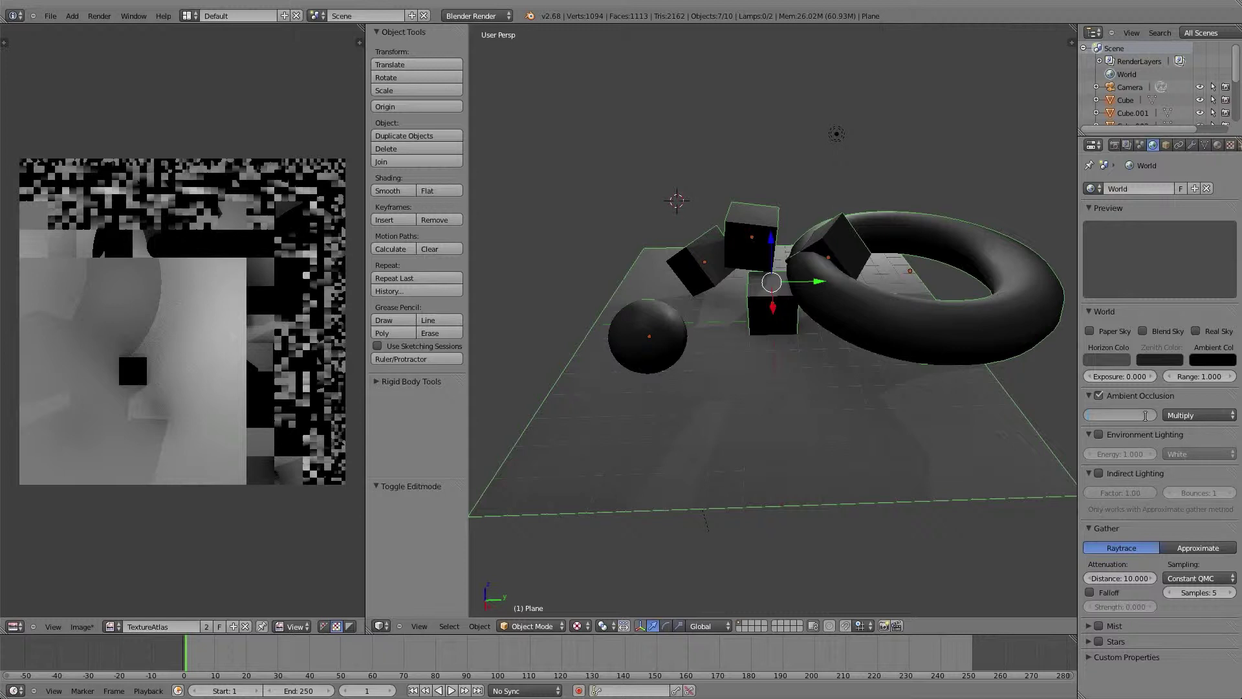
{"action": "type", "text": "1.5"}
{"action": "key", "text": "Return"}
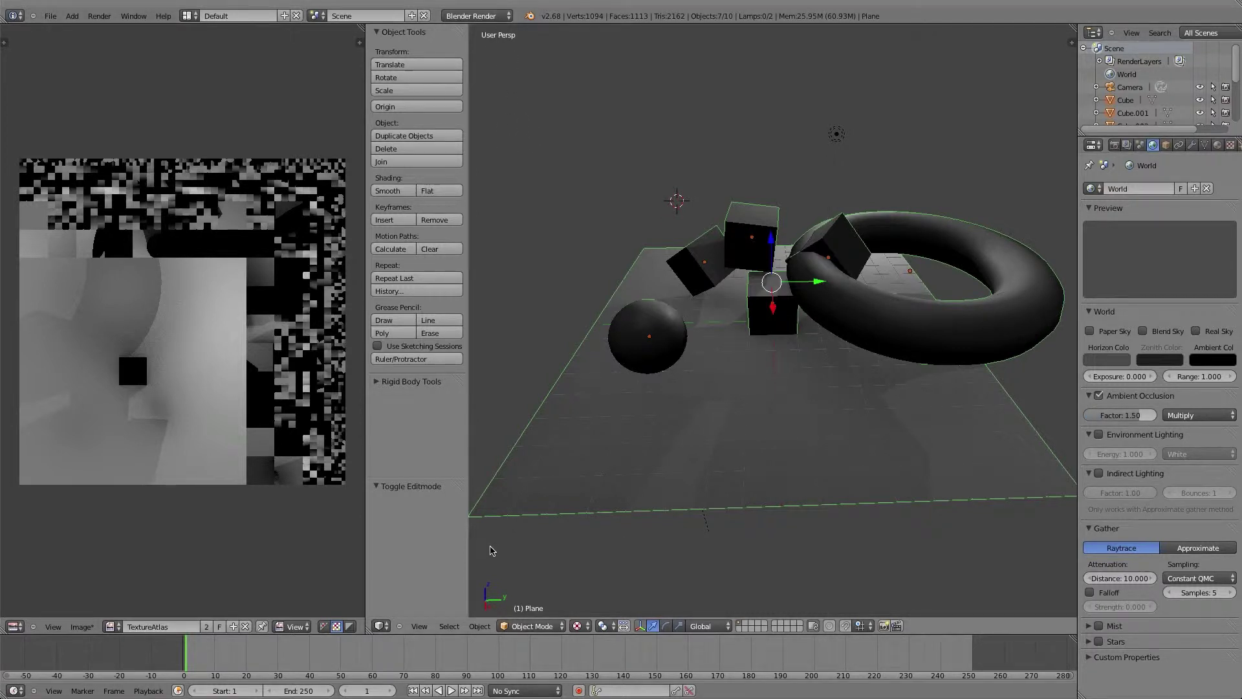
{"action": "left_click", "coordinate": [579, 626]}
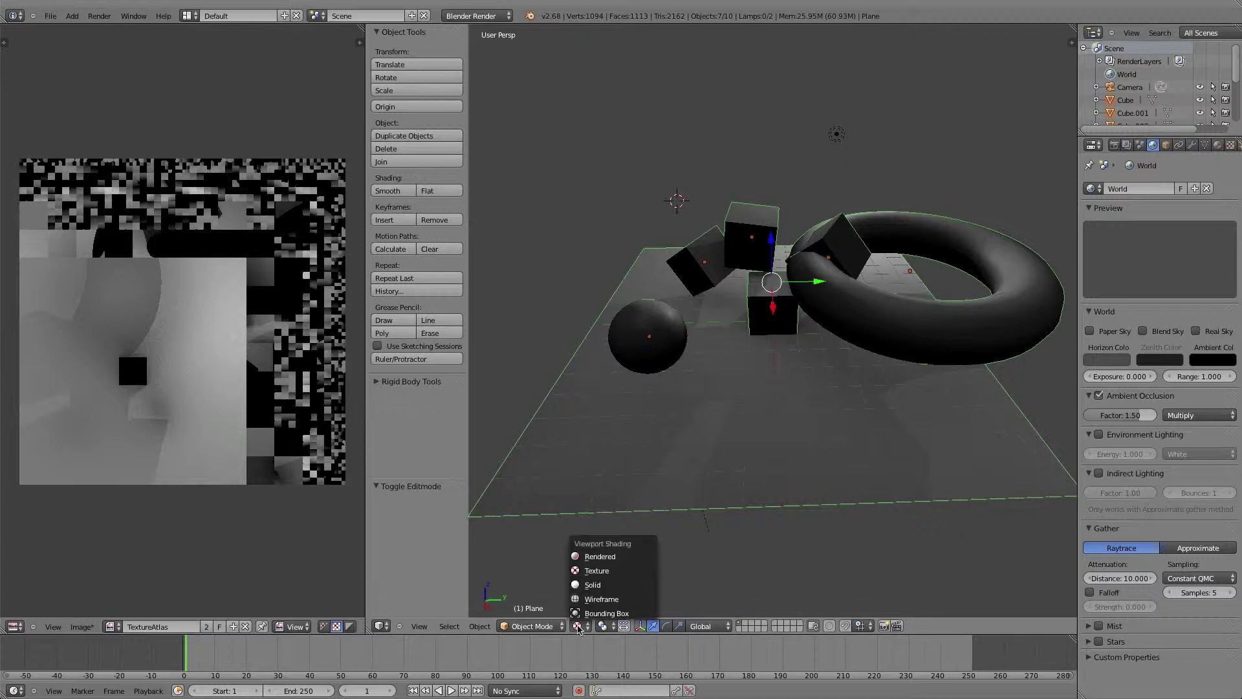
{"action": "left_click", "coordinate": [597, 556]}
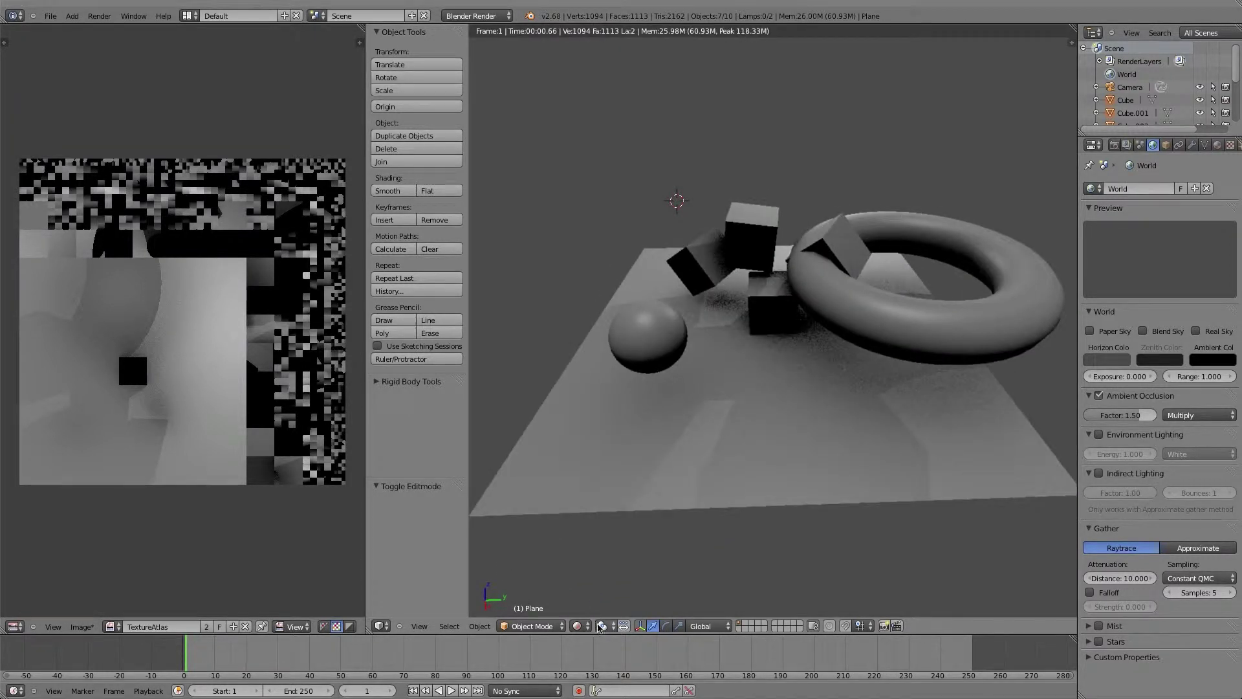
{"action": "left_click", "coordinate": [578, 626]}
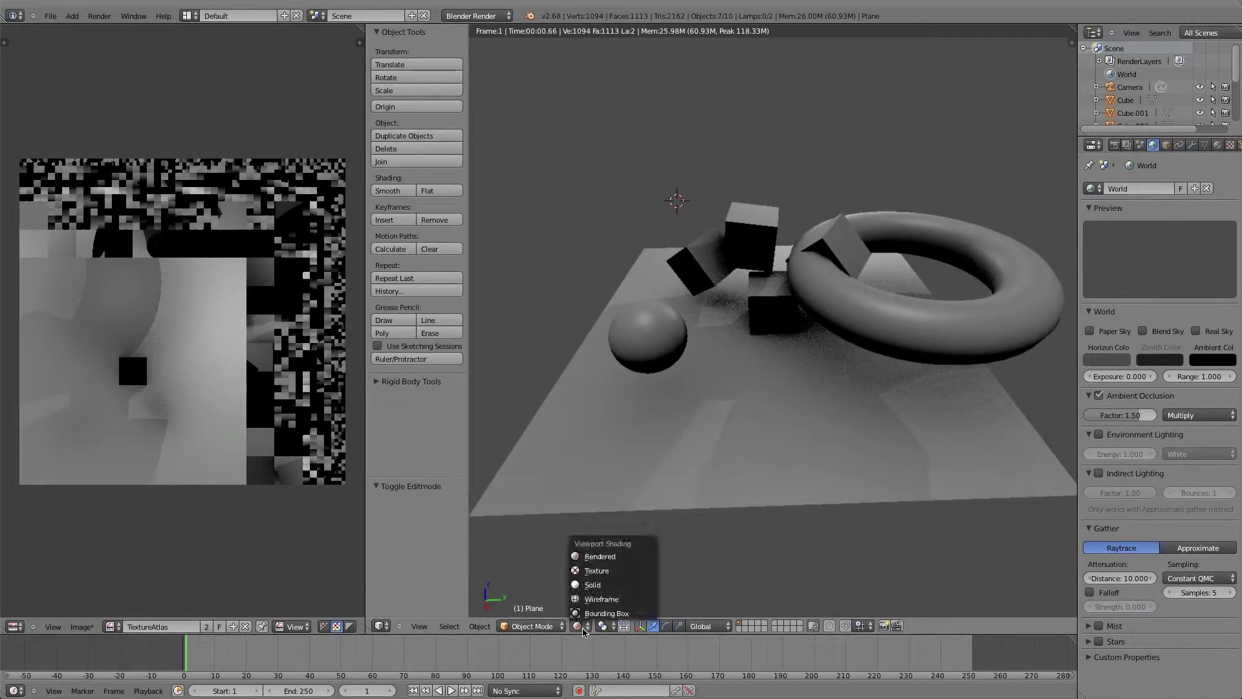
{"action": "left_click", "coordinate": [595, 570]}
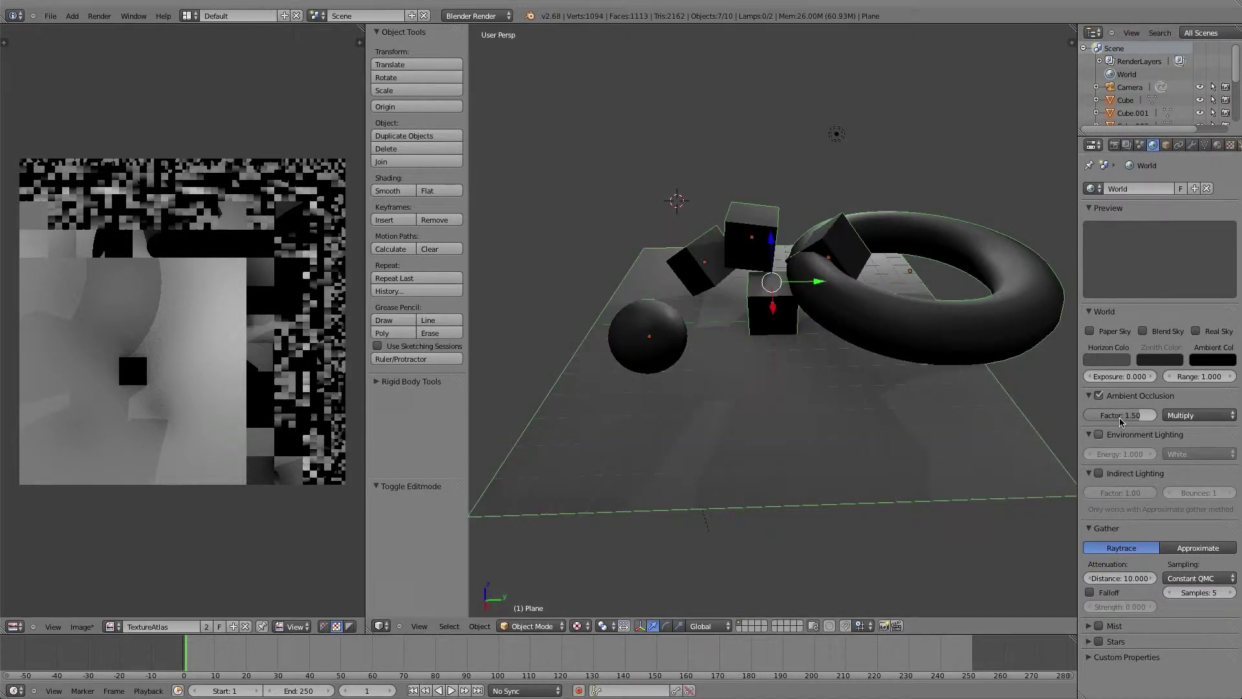
Raise the ambient occlusion factor to 2.5 and preview it with Rendered shading.
{"action": "left_click", "coordinate": [1127, 415]}
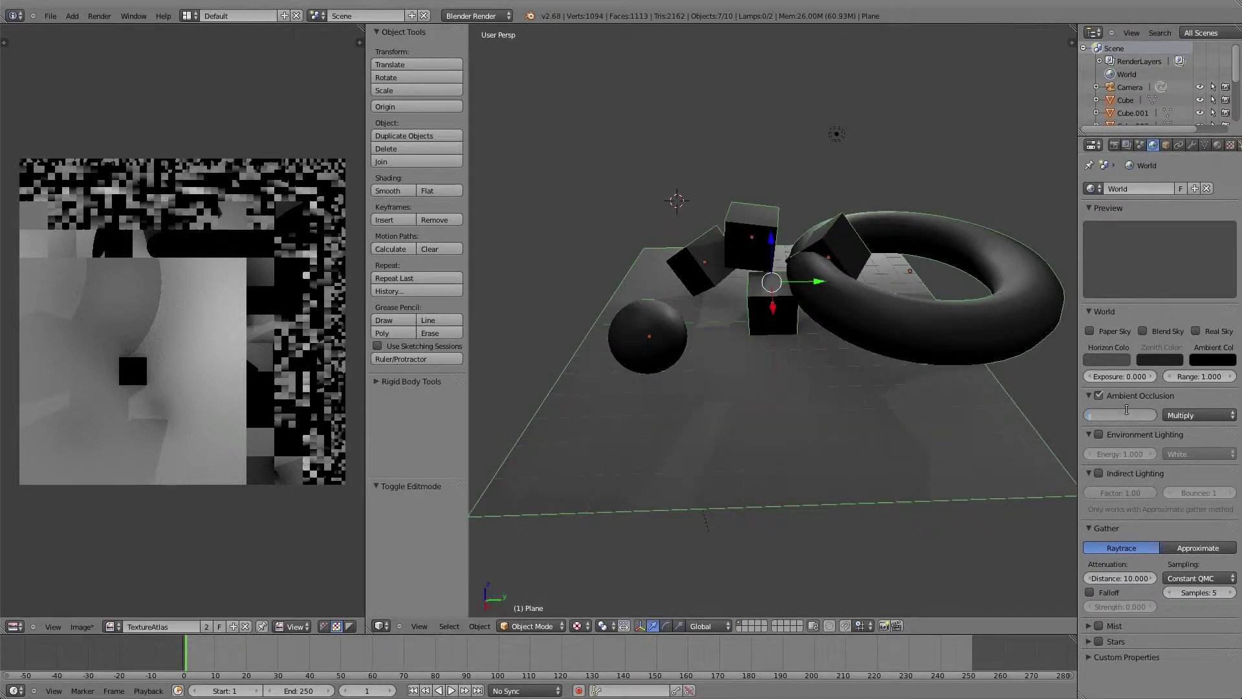
{"action": "type", "text": "2.5"}
{"action": "key", "text": "Return"}
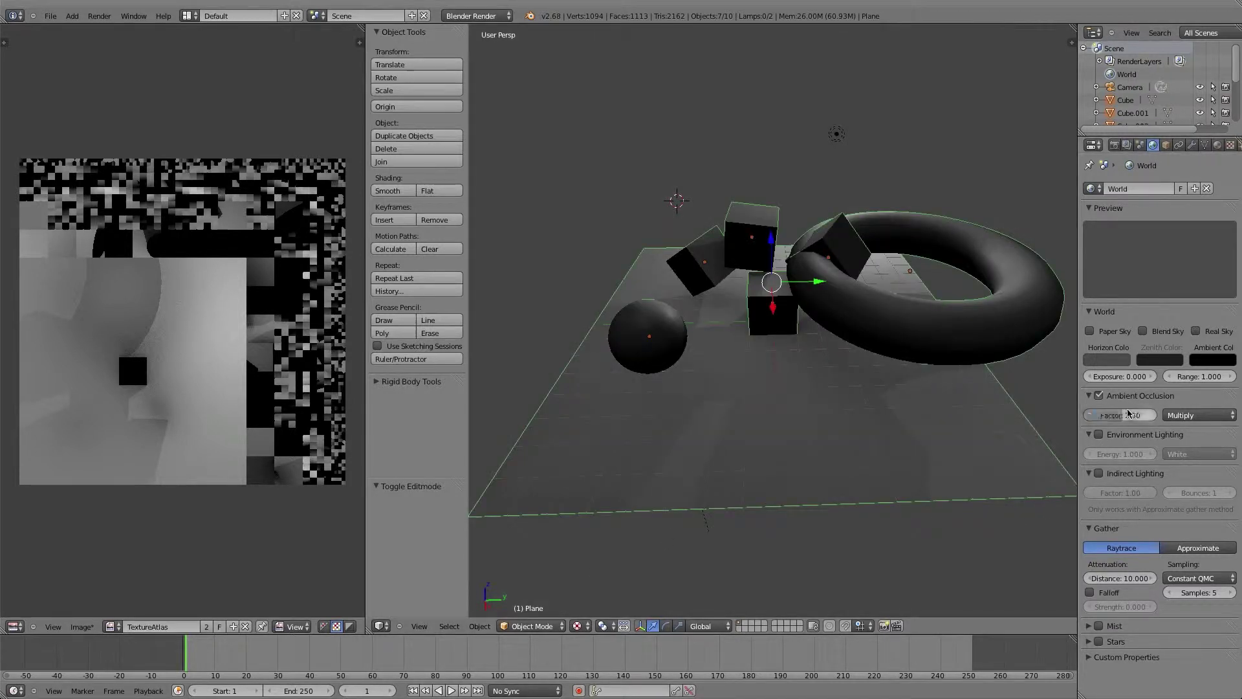
{"action": "left_click", "coordinate": [545, 626]}
{"action": "left_click", "coordinate": [590, 626]}
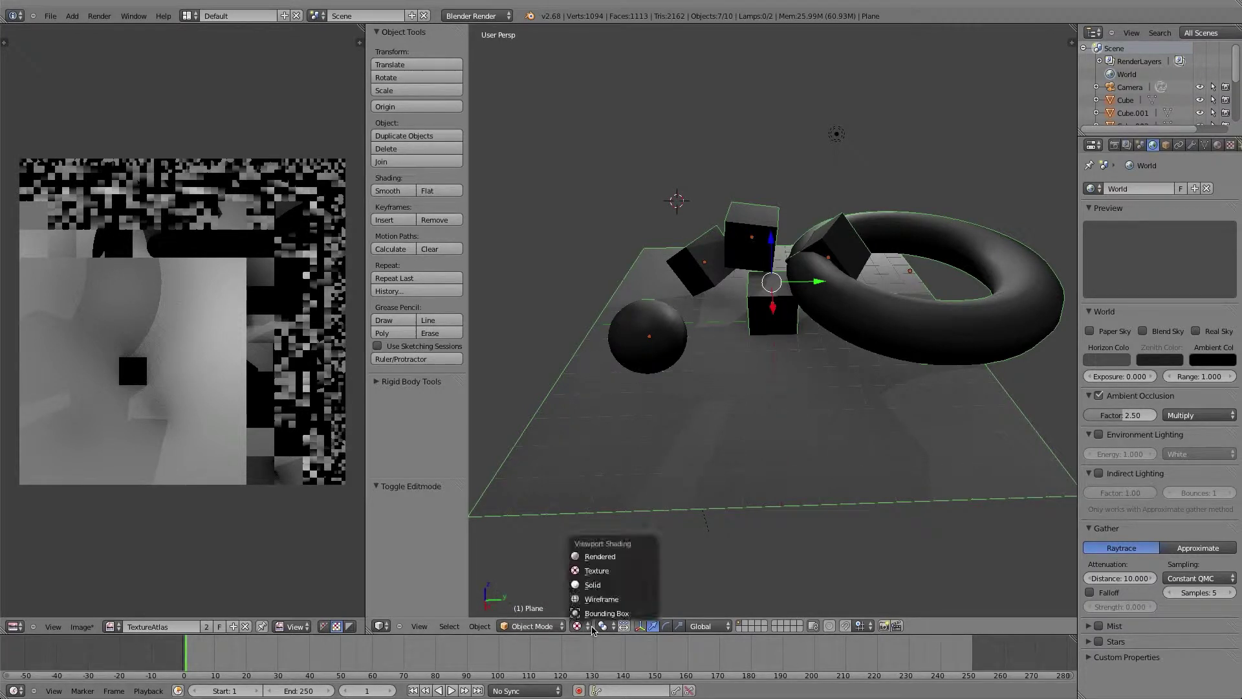
{"action": "left_click", "coordinate": [600, 558]}
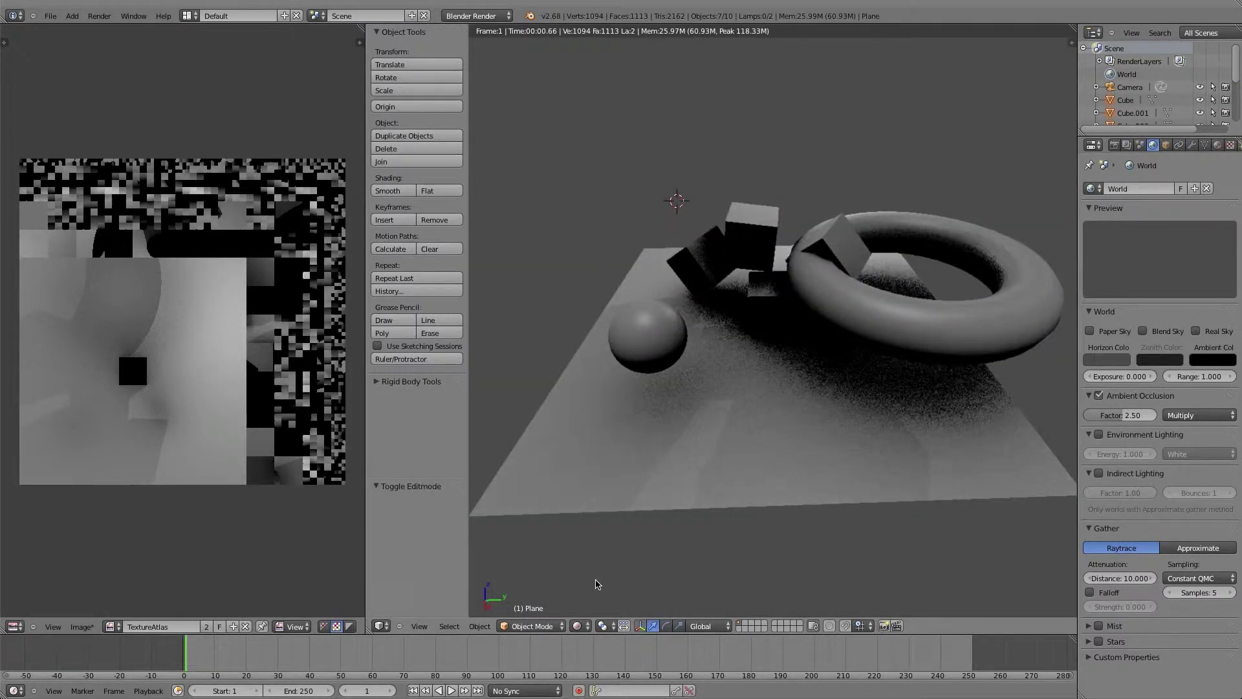
{"action": "left_click", "coordinate": [579, 626]}
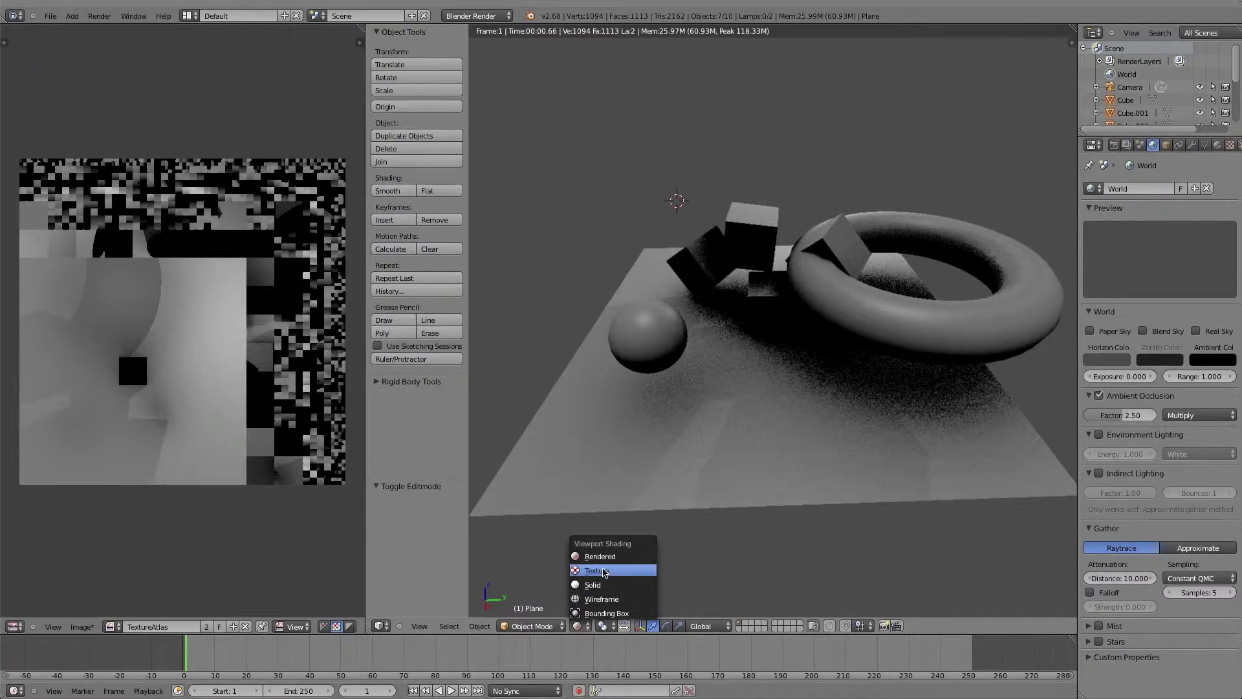
{"action": "left_click", "coordinate": [871, 562]}
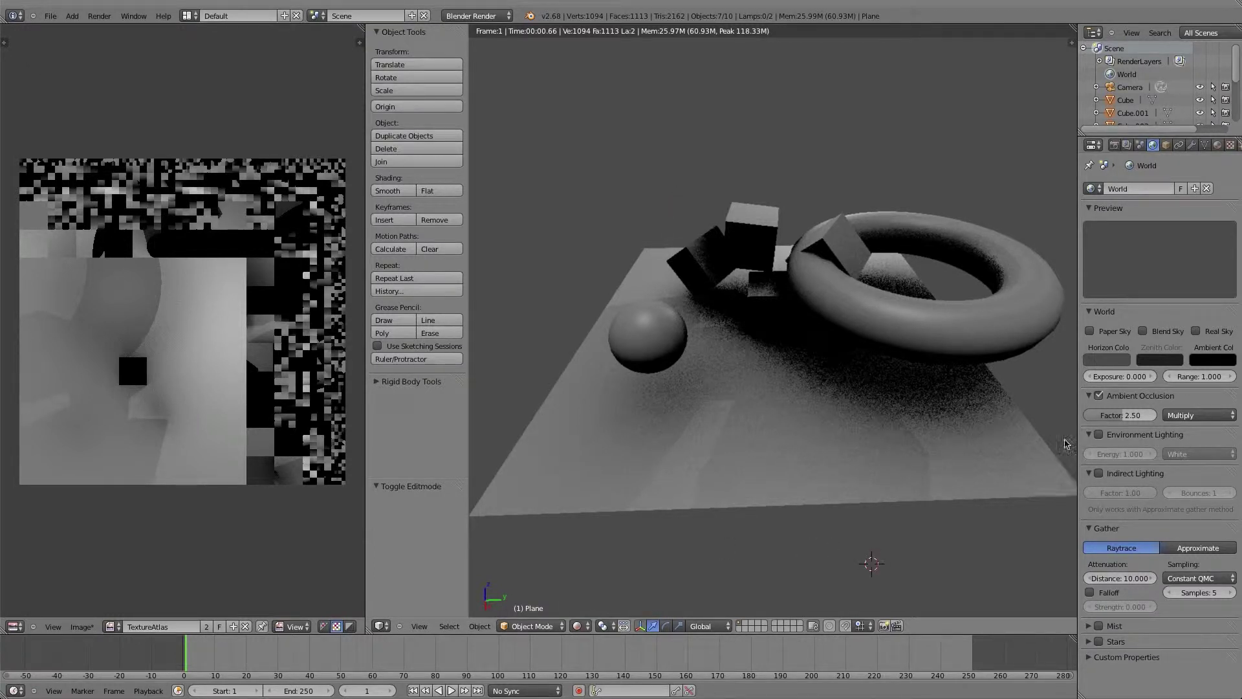
Try ambient occlusion factors 0.5 and 1, settling on 1.2.
{"action": "left_click", "coordinate": [1117, 412]}
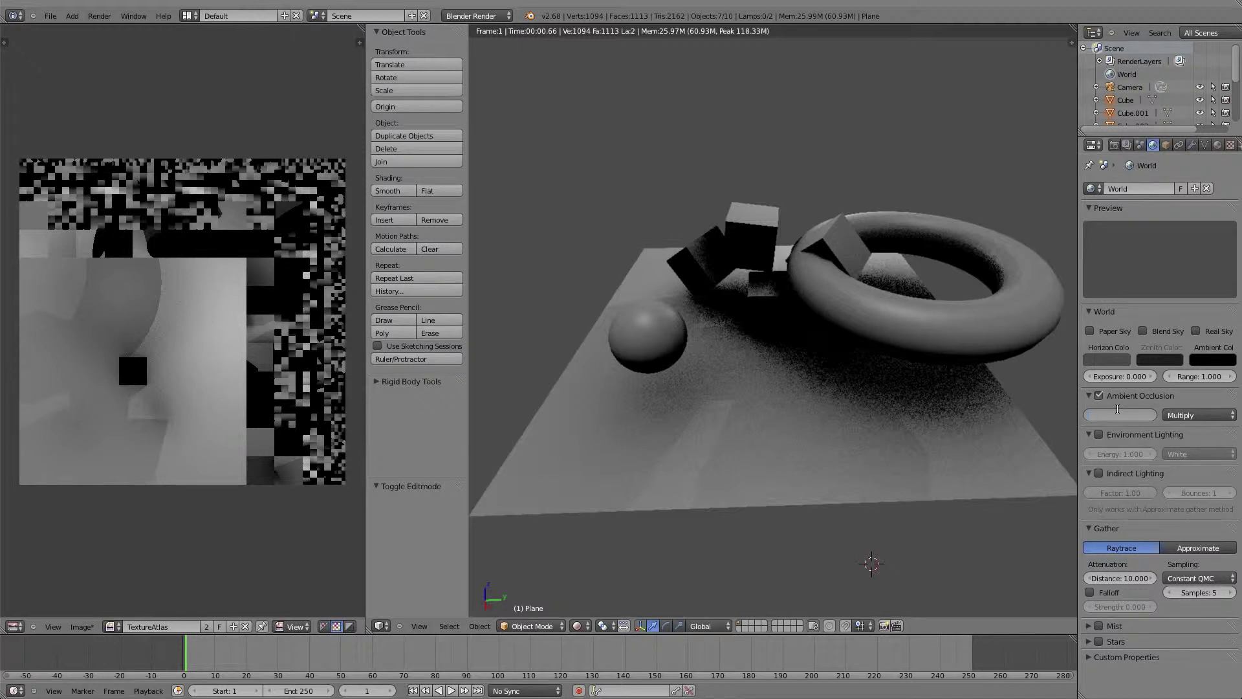
{"action": "type", "text": "0.5"}
{"action": "key", "text": "Return"}
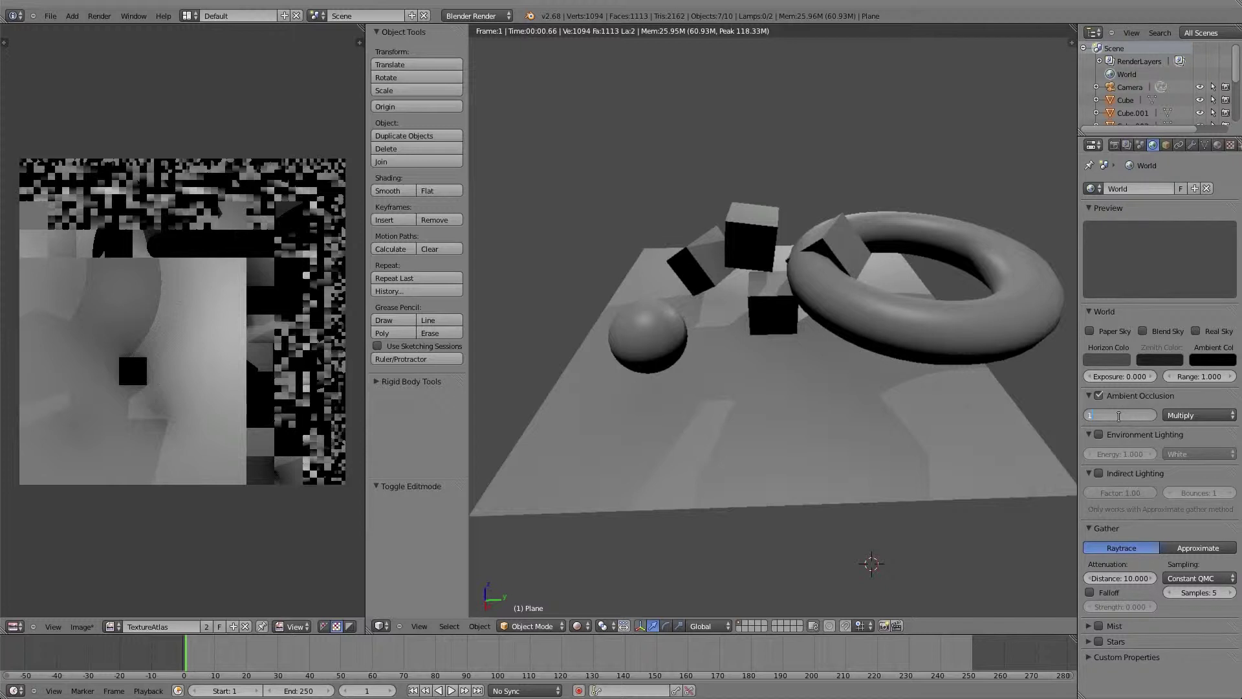
{"action": "left_click", "coordinate": [1118, 416]}
{"action": "type", "text": "1"}
{"action": "key", "text": "Return"}
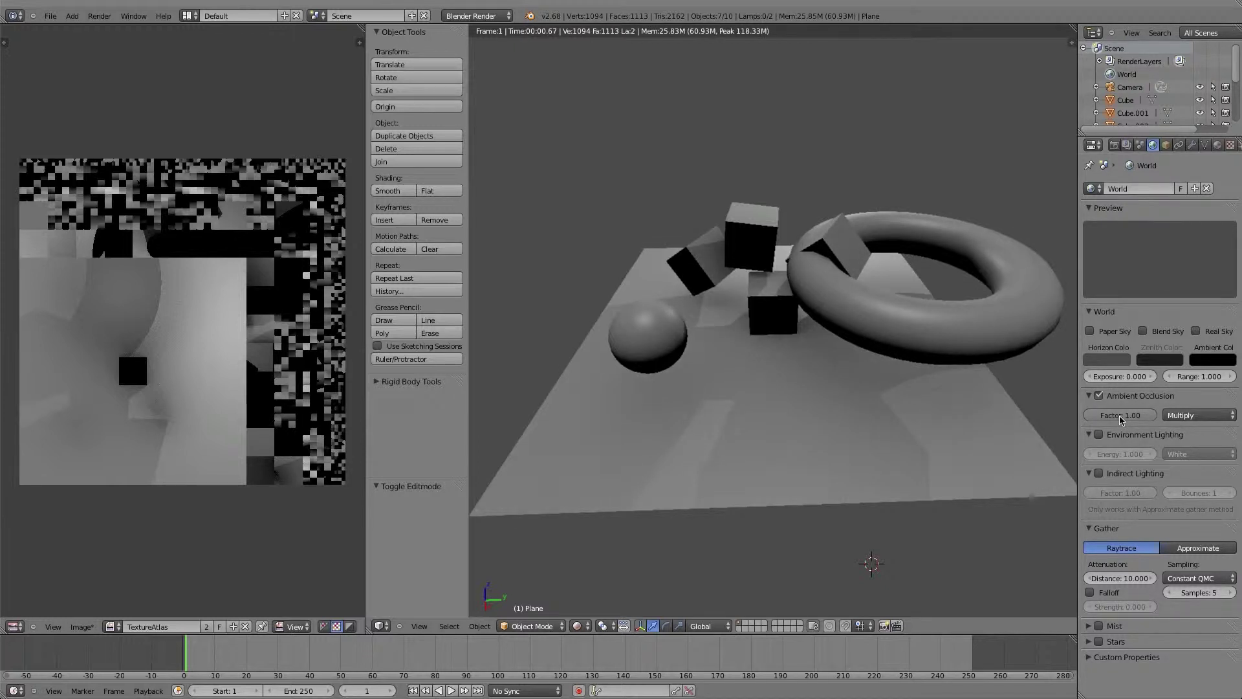
{"action": "left_click", "coordinate": [1120, 417]}
{"action": "type", "text": "1.2"}
{"action": "key", "text": "Return"}
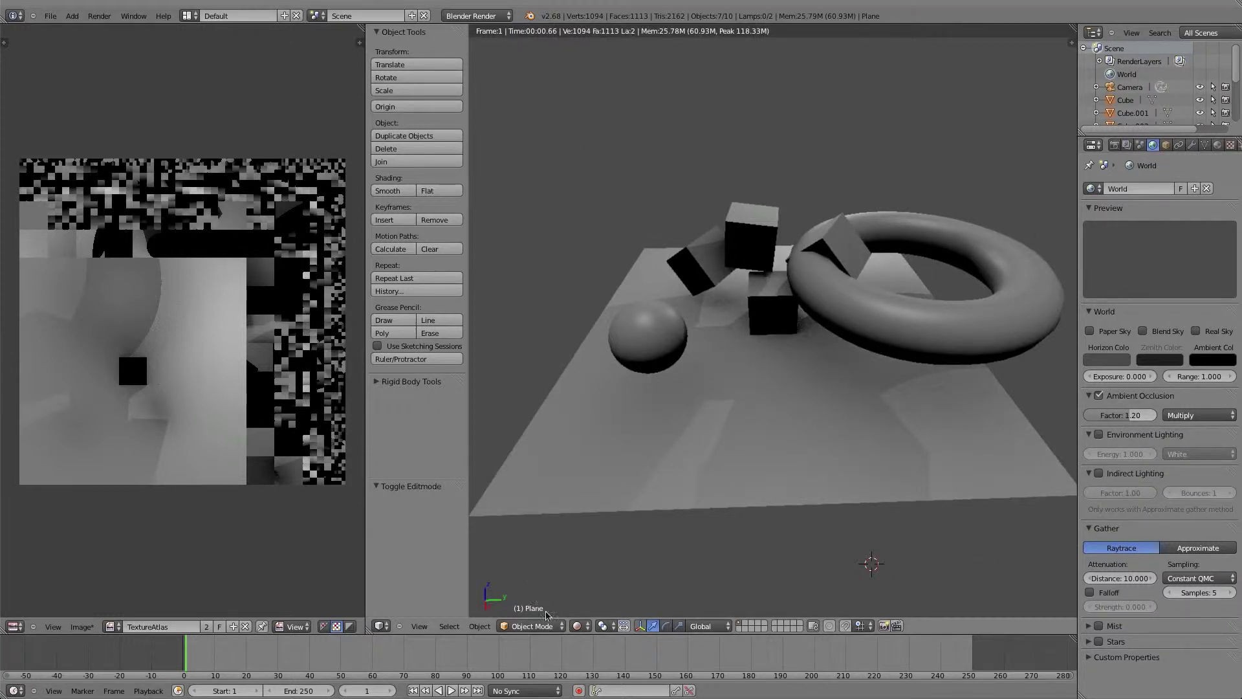
{"action": "left_click", "coordinate": [578, 626]}
With Texture shading, bake the lightmap into TextureAtlas from the Render Bake panel and orbit to inspect it.
{"action": "left_click", "coordinate": [597, 570]}
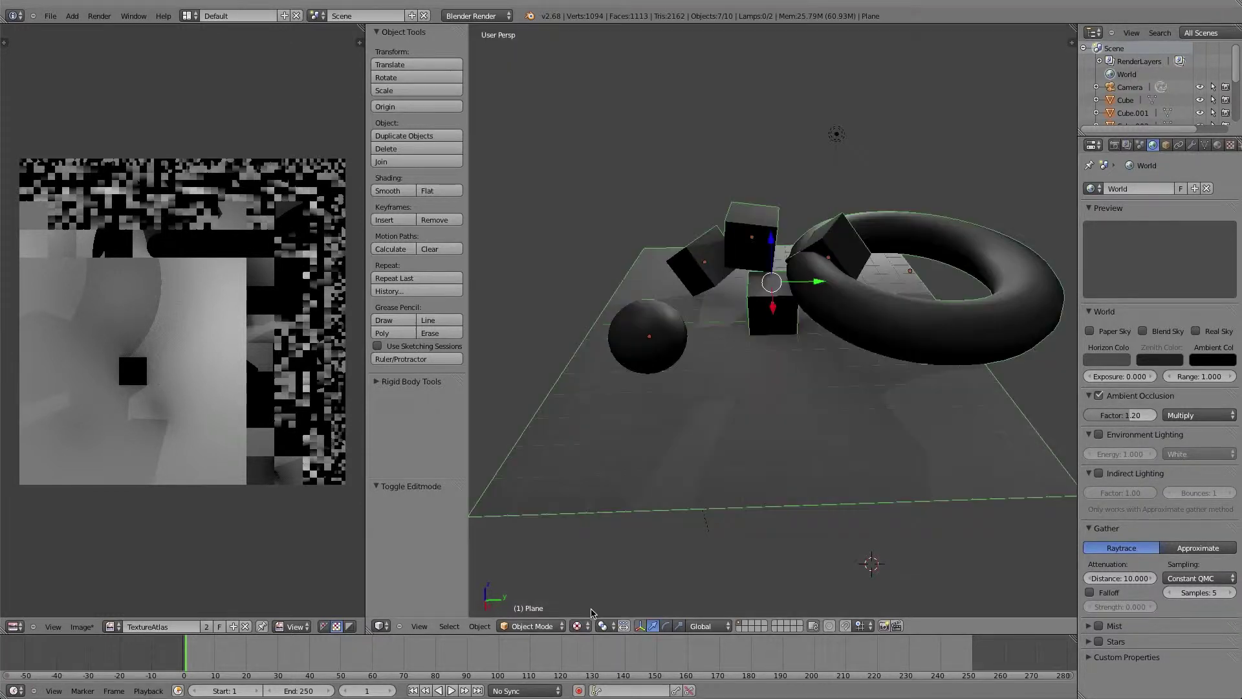
{"action": "left_click", "coordinate": [578, 625]}
{"action": "left_click", "coordinate": [754, 581]}
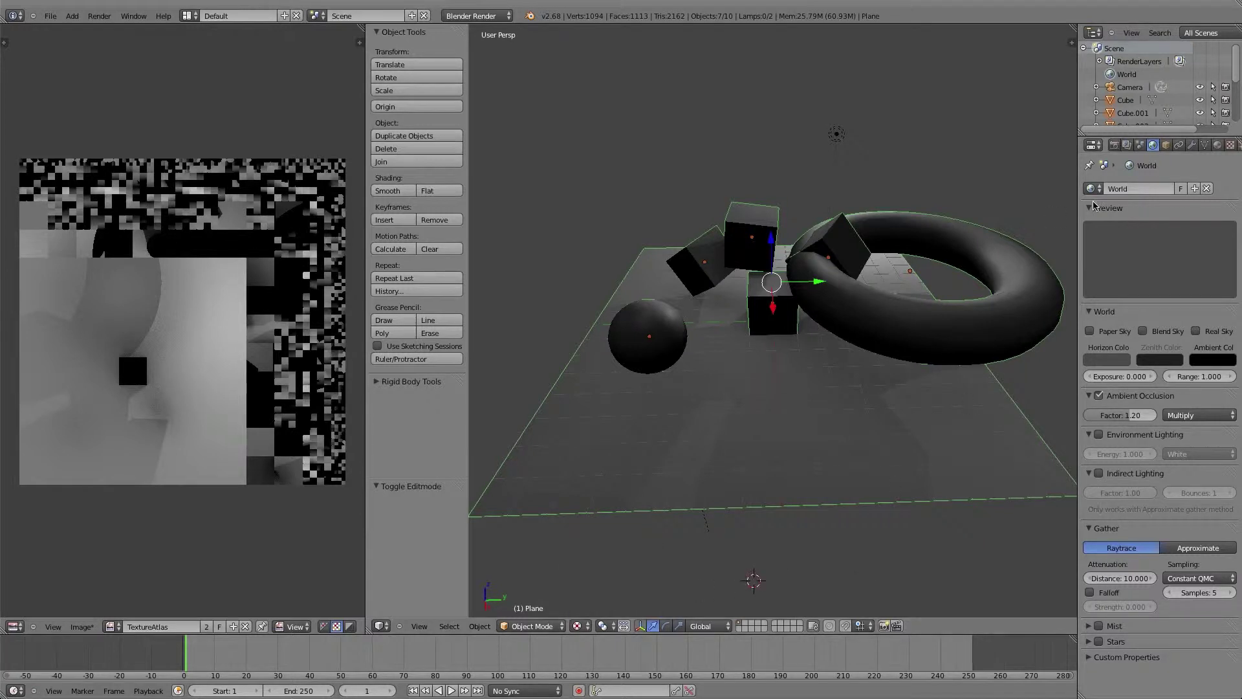
{"action": "left_click", "coordinate": [1113, 146]}
{"action": "scroll", "coordinate": [1135, 388], "scroll_direction": "down", "scroll_amount": 10}
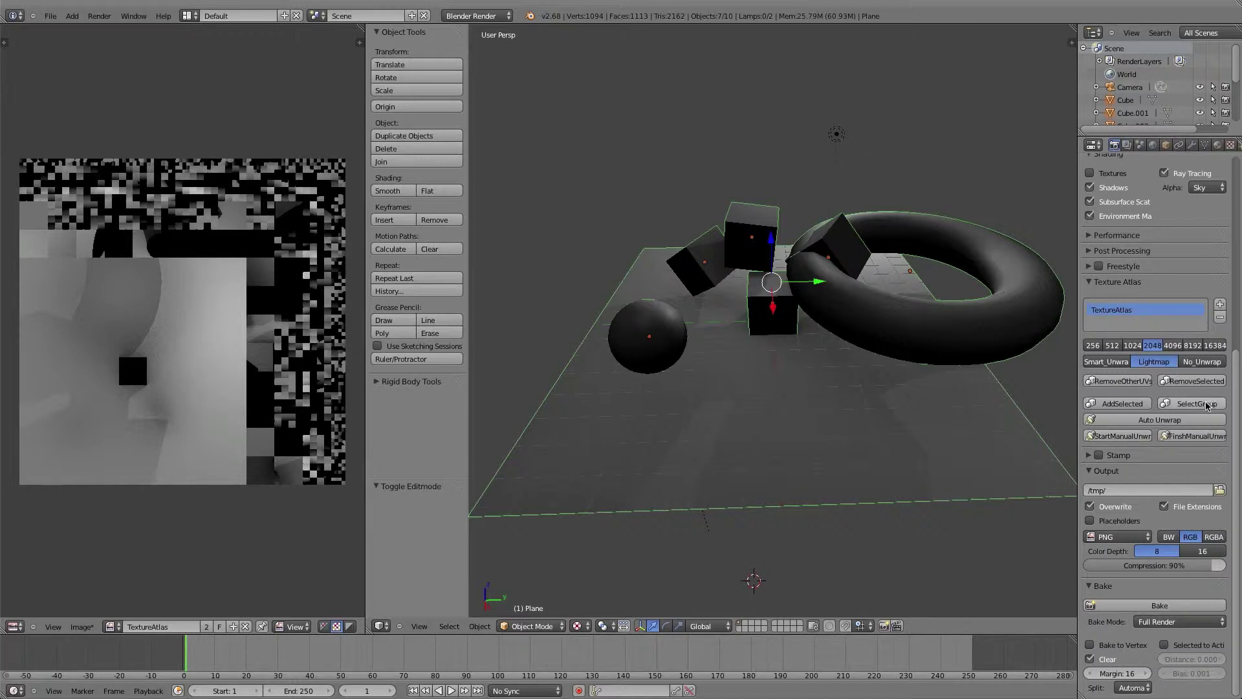
{"action": "left_click", "coordinate": [1154, 606]}
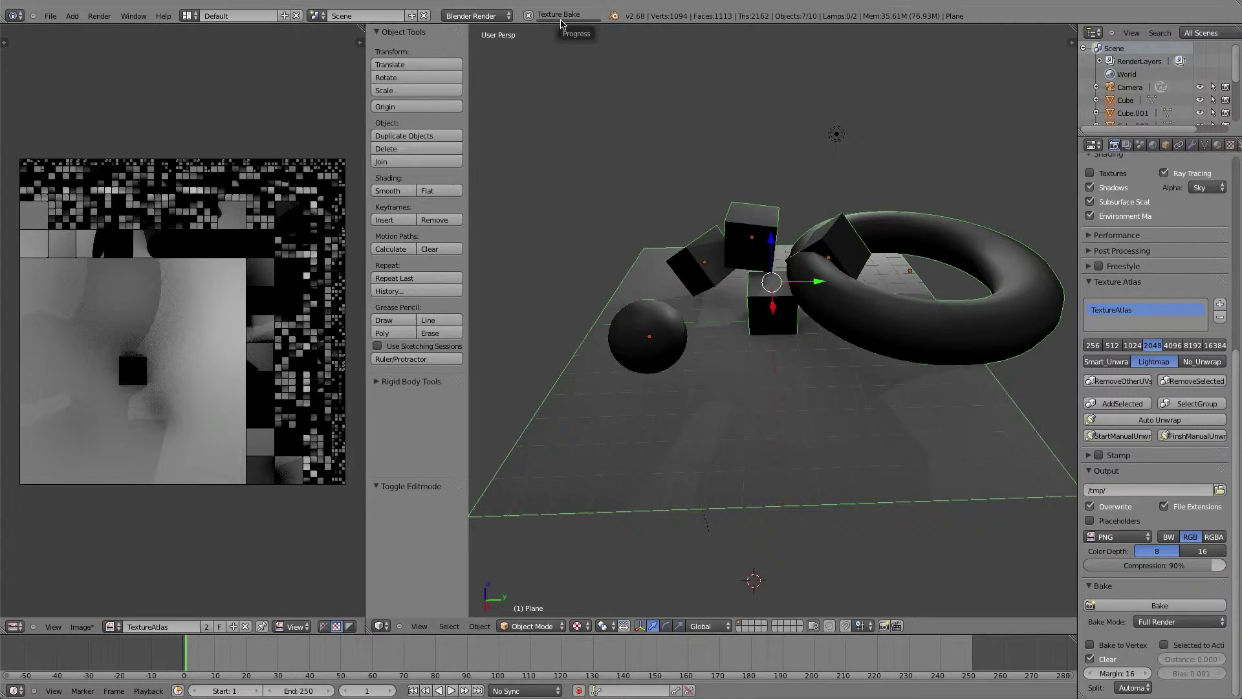
{"action": "middle_click_drag", "start_coordinate": [615, 214], "coordinate": [702, 237]}
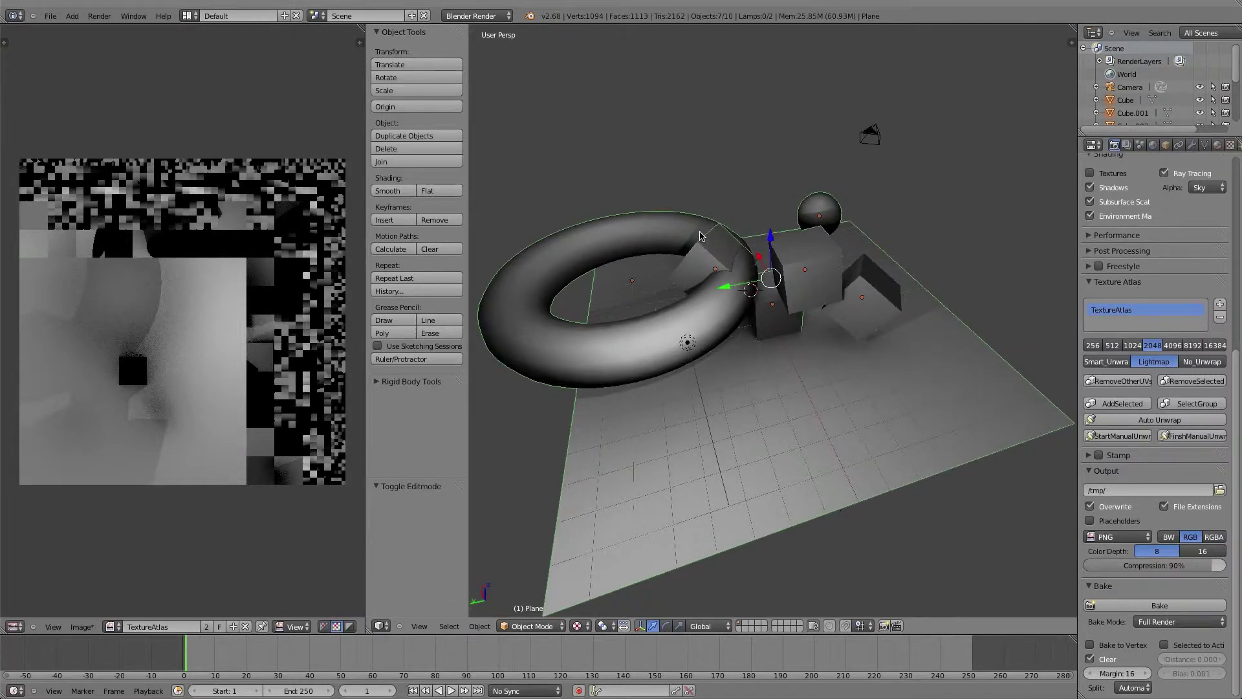
Export the scene as COLLADA (.dae) into a newly created youtube2 folder, naming the file youtube2.
{"action": "left_click", "coordinate": [47, 16]}
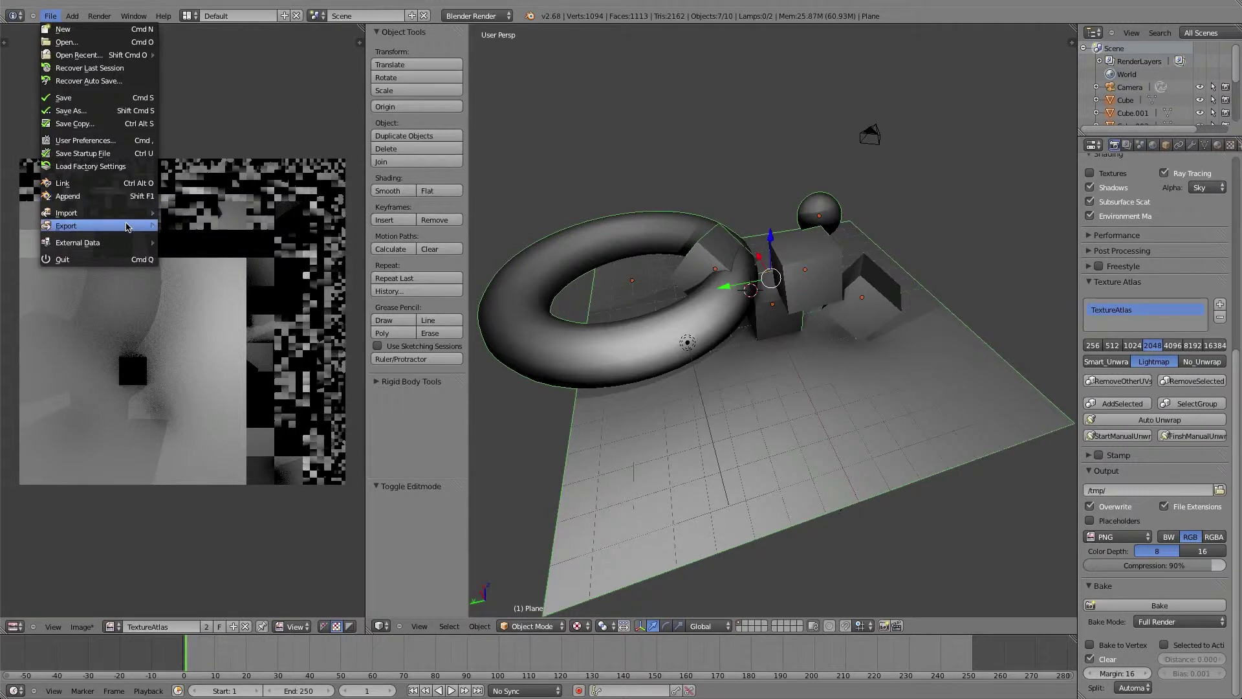
{"action": "mouse_move", "coordinate": [128, 226]}
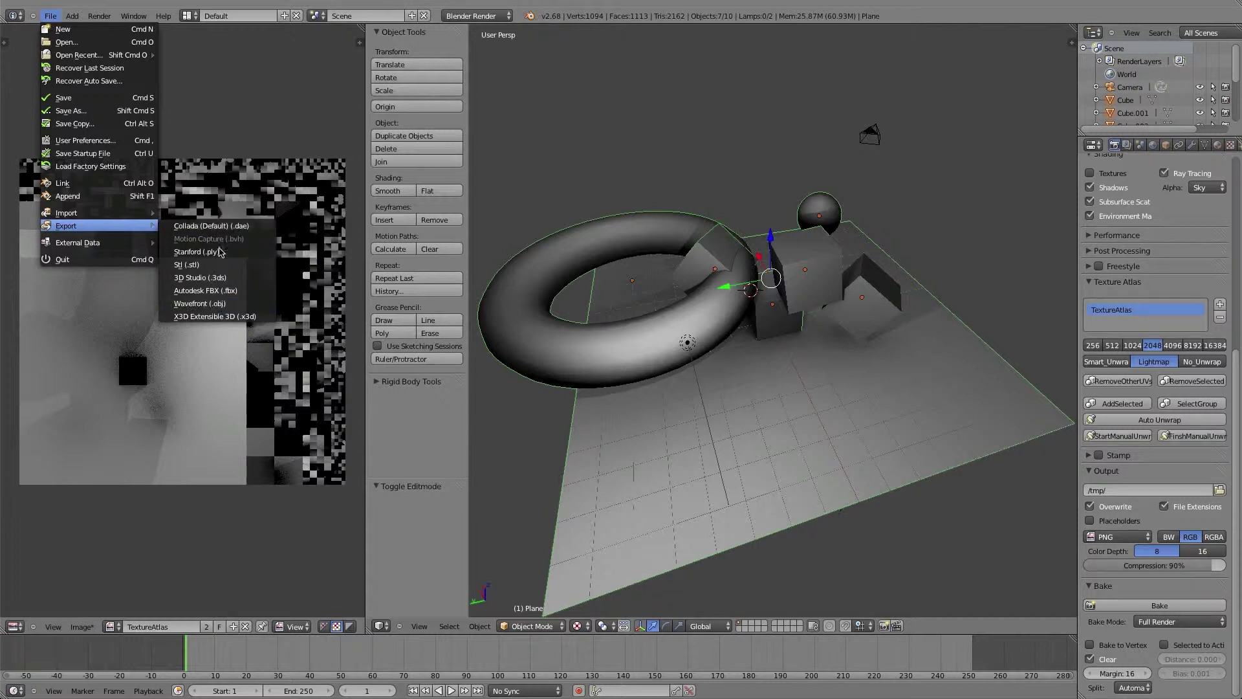
{"action": "left_click", "coordinate": [229, 228]}
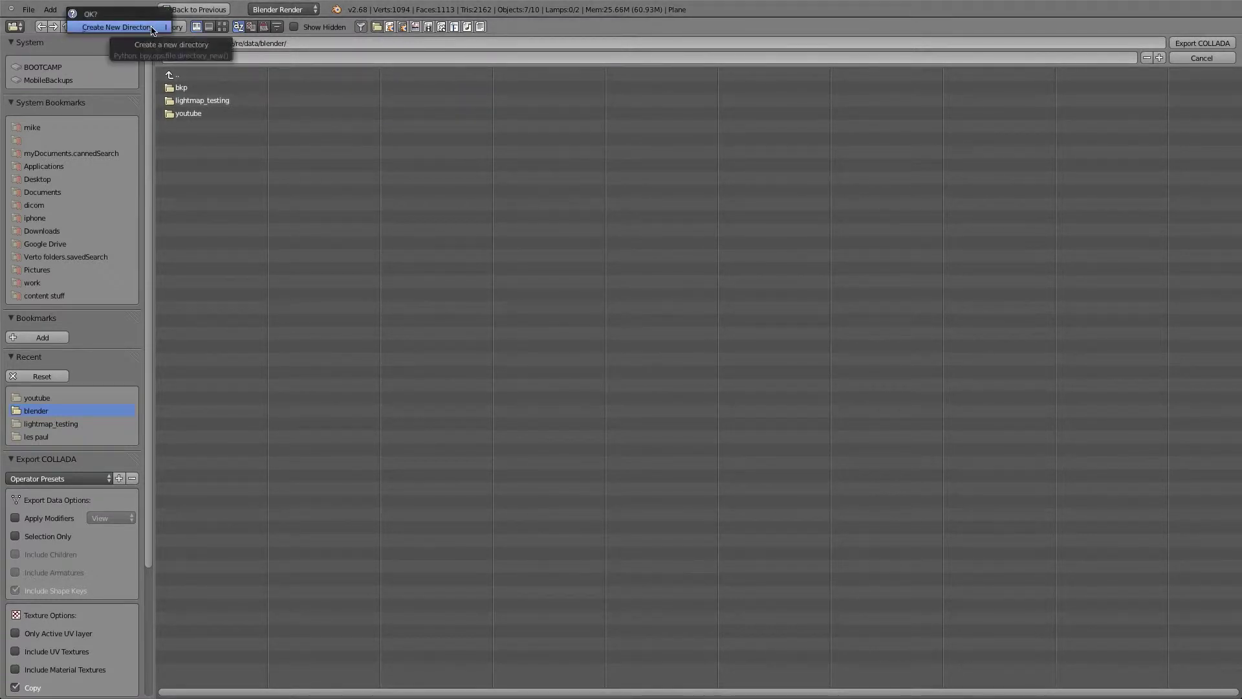
{"action": "left_click", "coordinate": [149, 26]}
{"action": "type", "text": "youtub"}
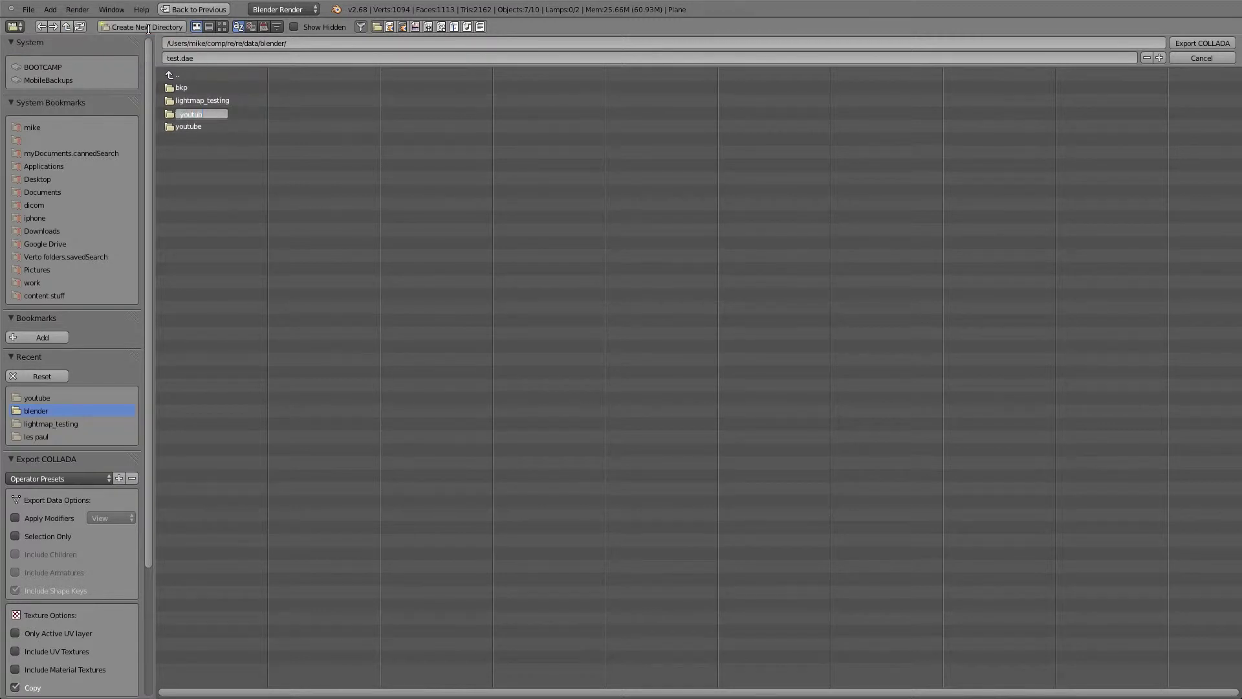
{"action": "type", "text": "e2"}
{"action": "key", "text": "Return"}
{"action": "left_click", "coordinate": [222, 126]}
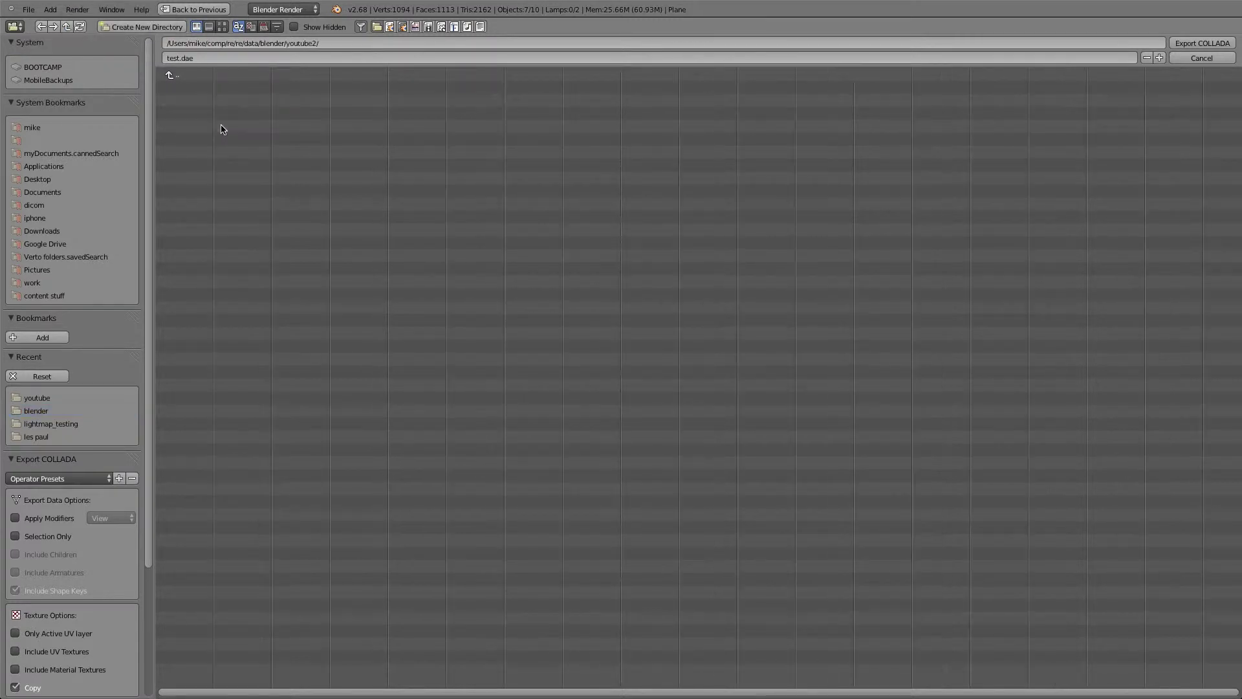
{"action": "left_click", "coordinate": [736, 58]}
{"action": "type", "text": "youtube2"}
{"action": "left_click", "coordinate": [1201, 44]}
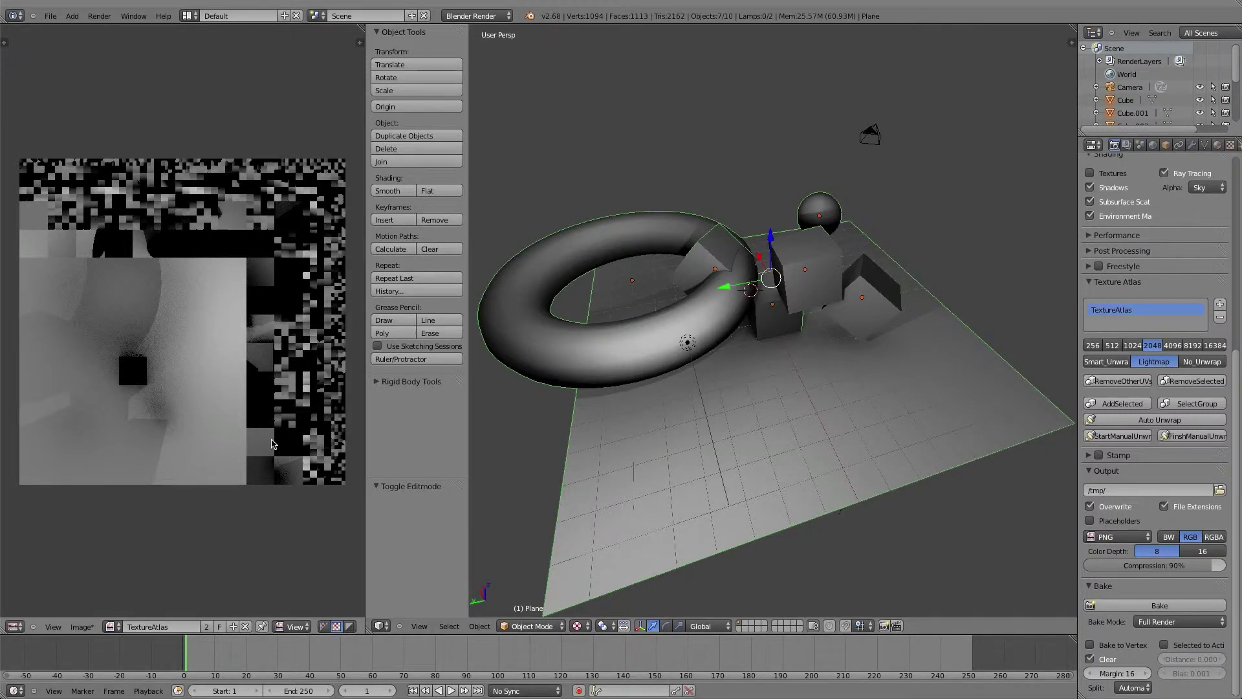
Save the baked TextureAtlas image as TextureAtlas.png into the youtube2 folder.
{"action": "left_click", "coordinate": [82, 626]}
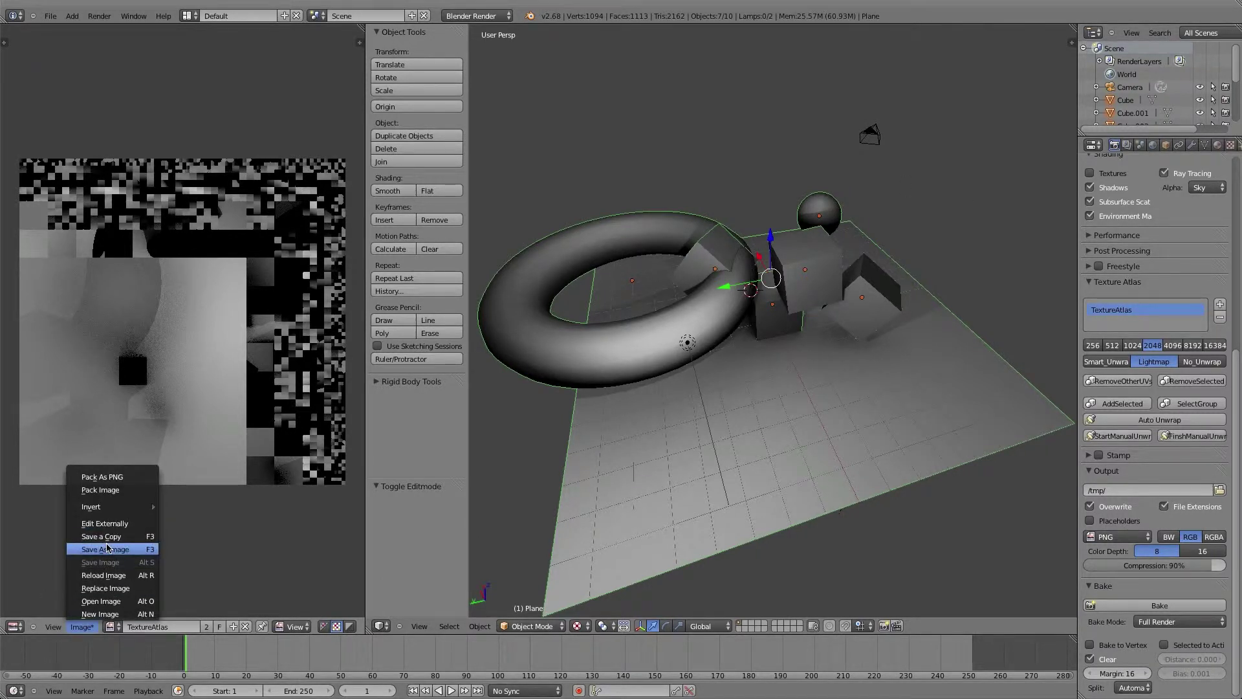
{"action": "left_click", "coordinate": [107, 538]}
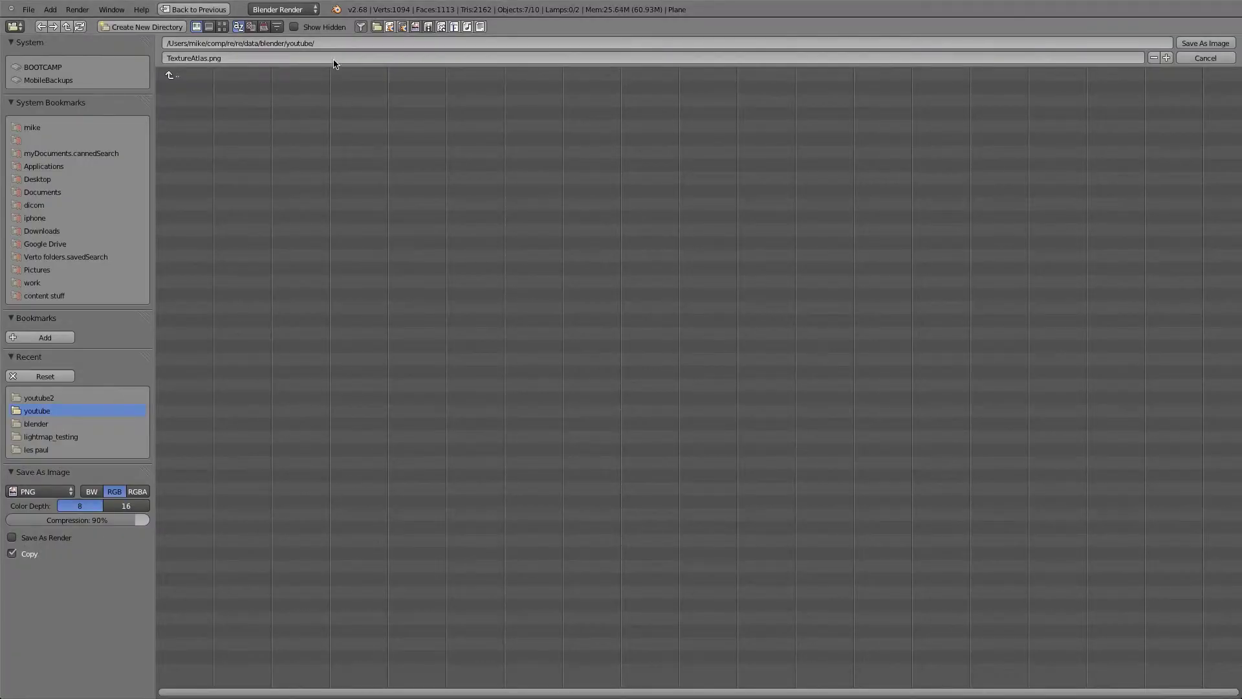
{"action": "left_click", "coordinate": [1205, 57]}
{"action": "left_click", "coordinate": [82, 627]}
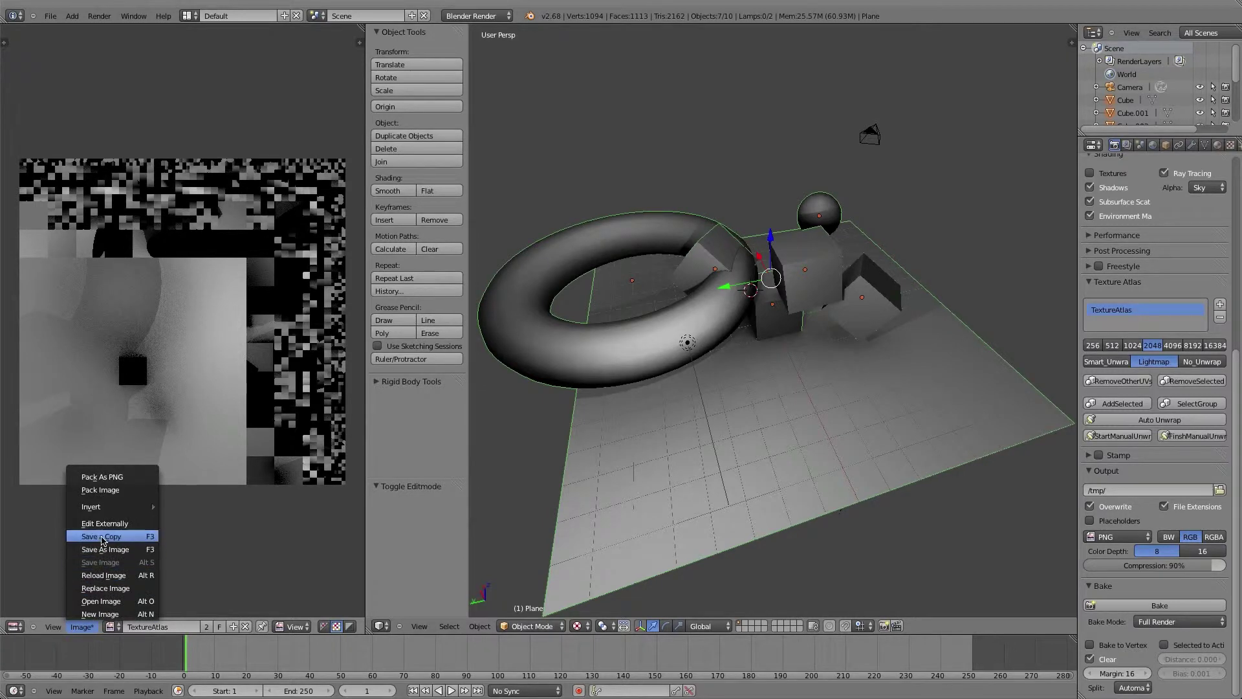
{"action": "left_click", "coordinate": [103, 548]}
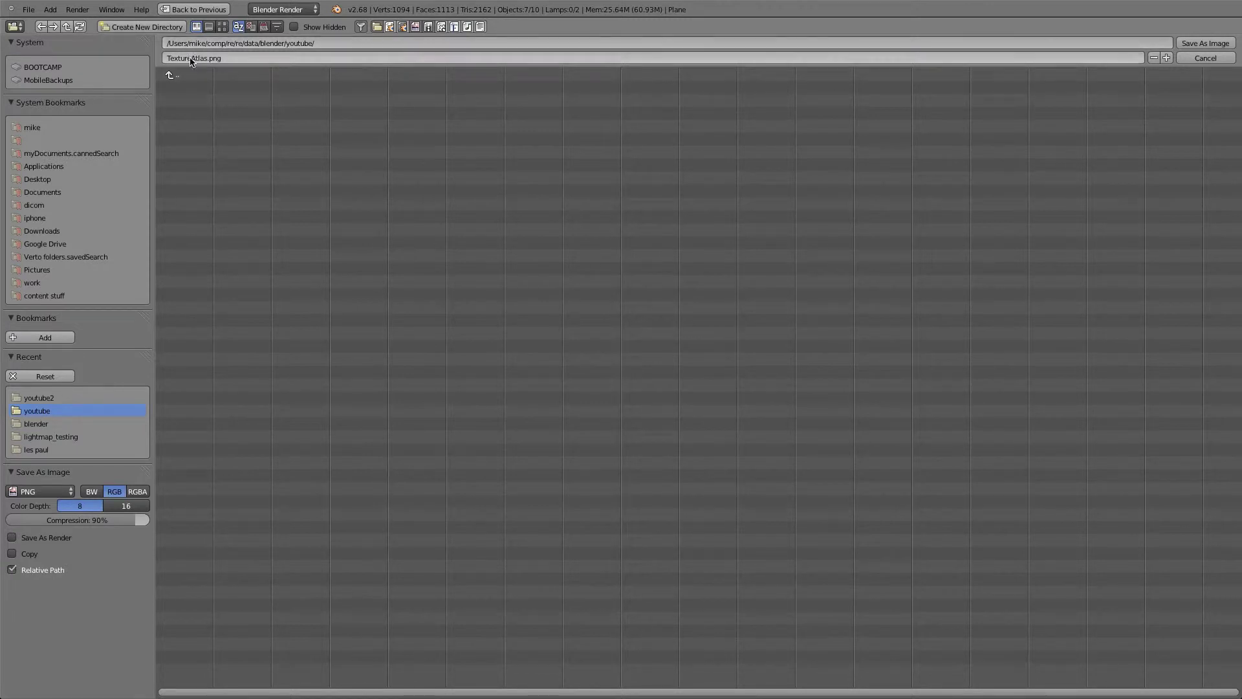
{"action": "left_click", "coordinate": [182, 76]}
{"action": "left_click", "coordinate": [197, 122]}
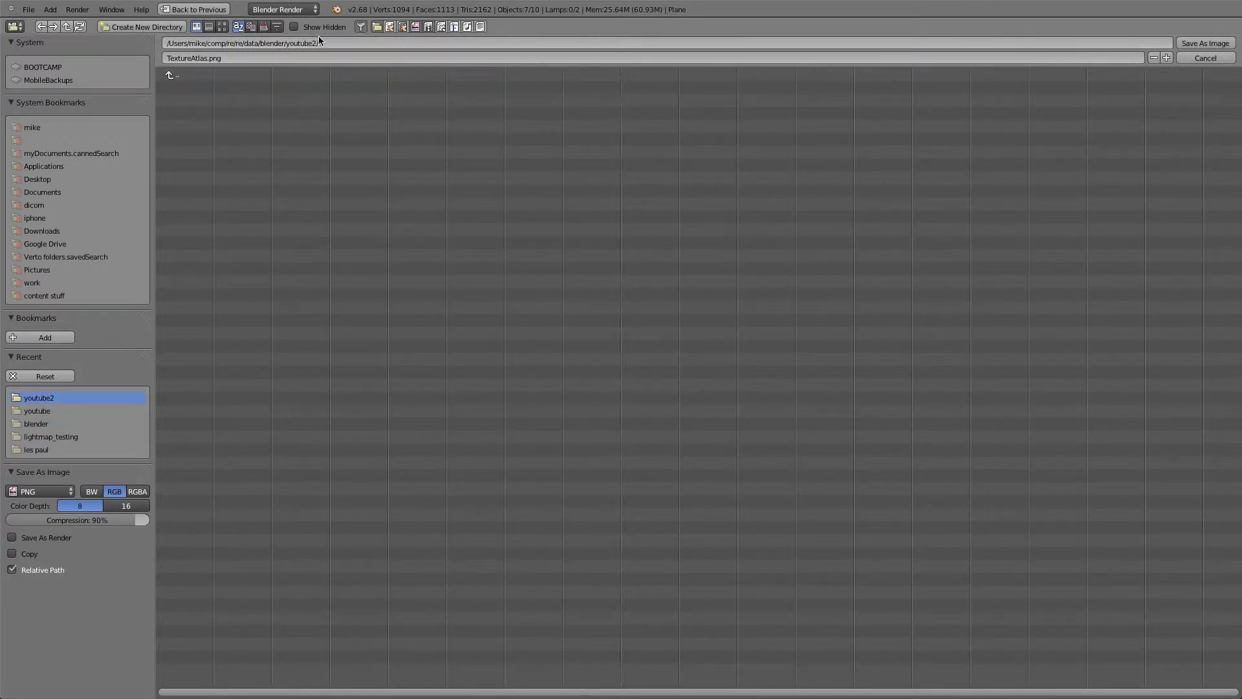
{"action": "left_click", "coordinate": [1192, 44]}
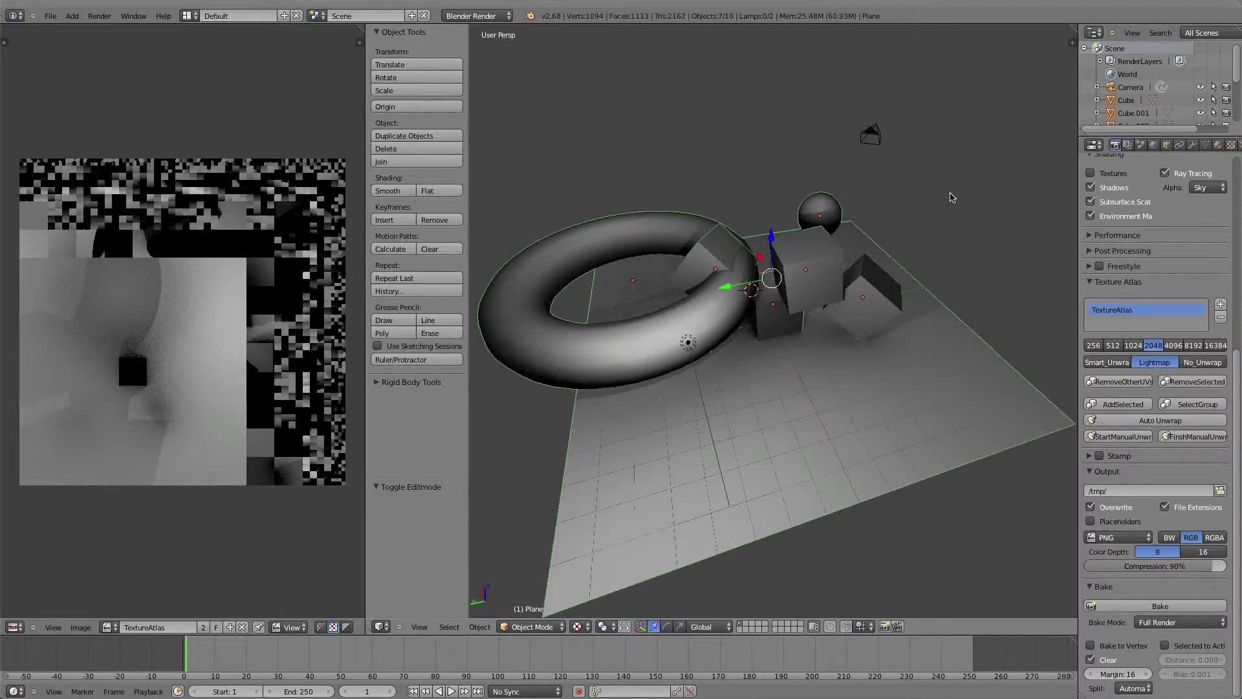
{"action": "key", "text": "ctrl+Up"}
{"action": "key", "text": "ctrl+Up"}
{"action": "key", "text": "ctrl+Up"}
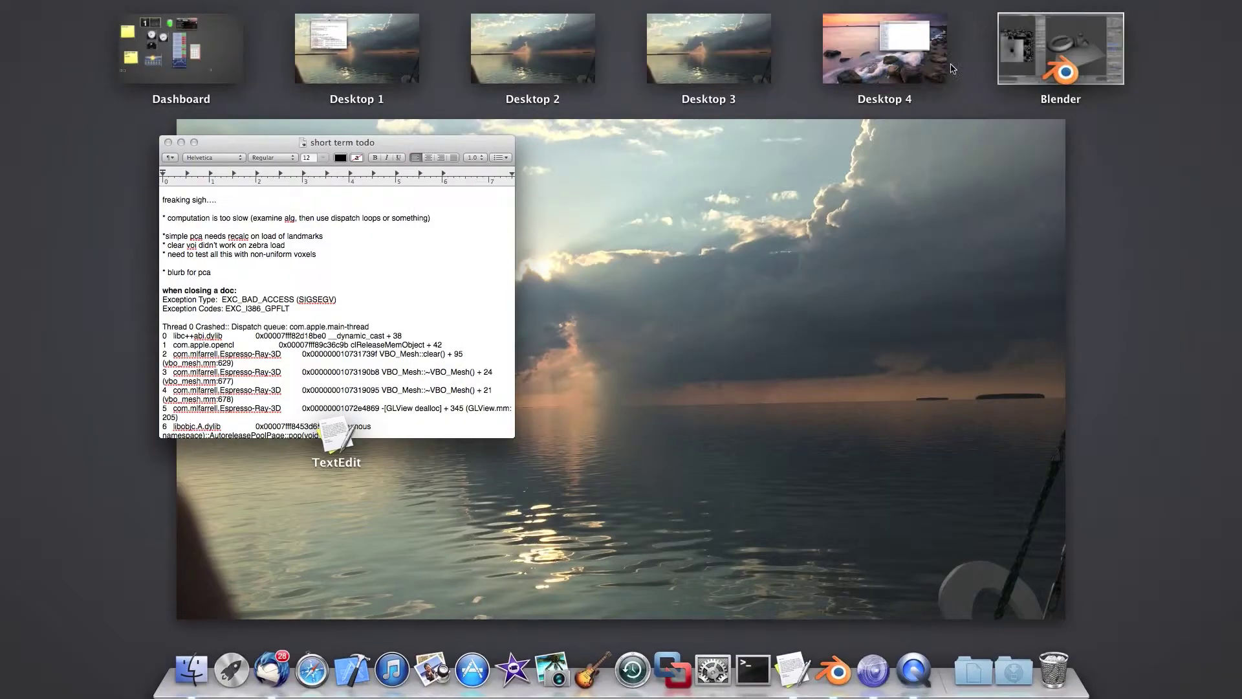
In Finder, navigate from the blender folder into the youtube2 folder.
{"action": "left_click", "coordinate": [946, 61]}
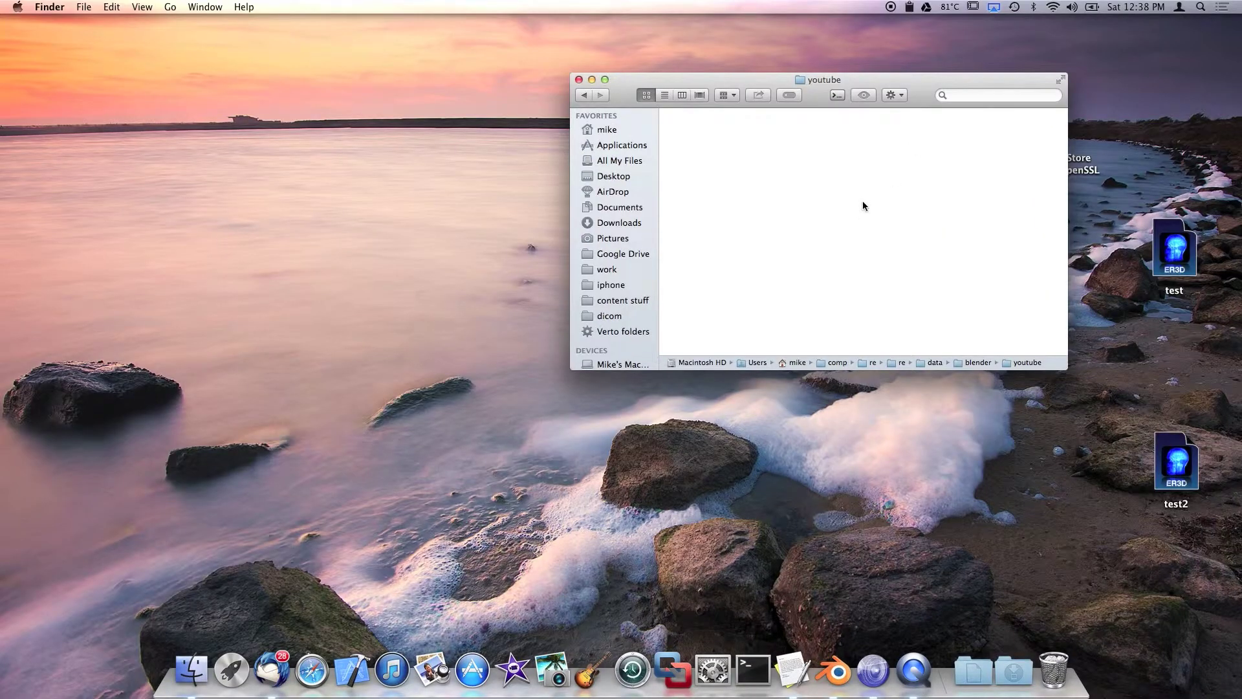
{"action": "key", "text": "super+Up"}
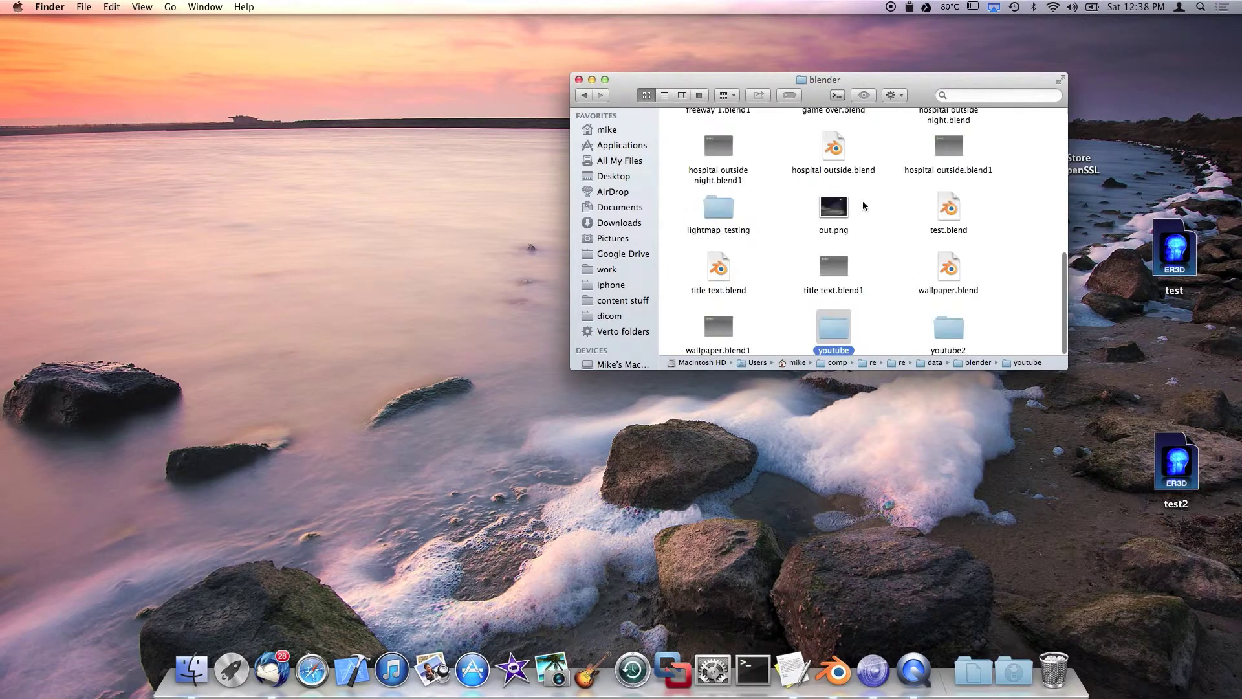
{"action": "key", "text": "Right"}
{"action": "key", "text": "super+Down"}
{"action": "key", "text": "super+Up"}
{"action": "key", "text": "Right"}
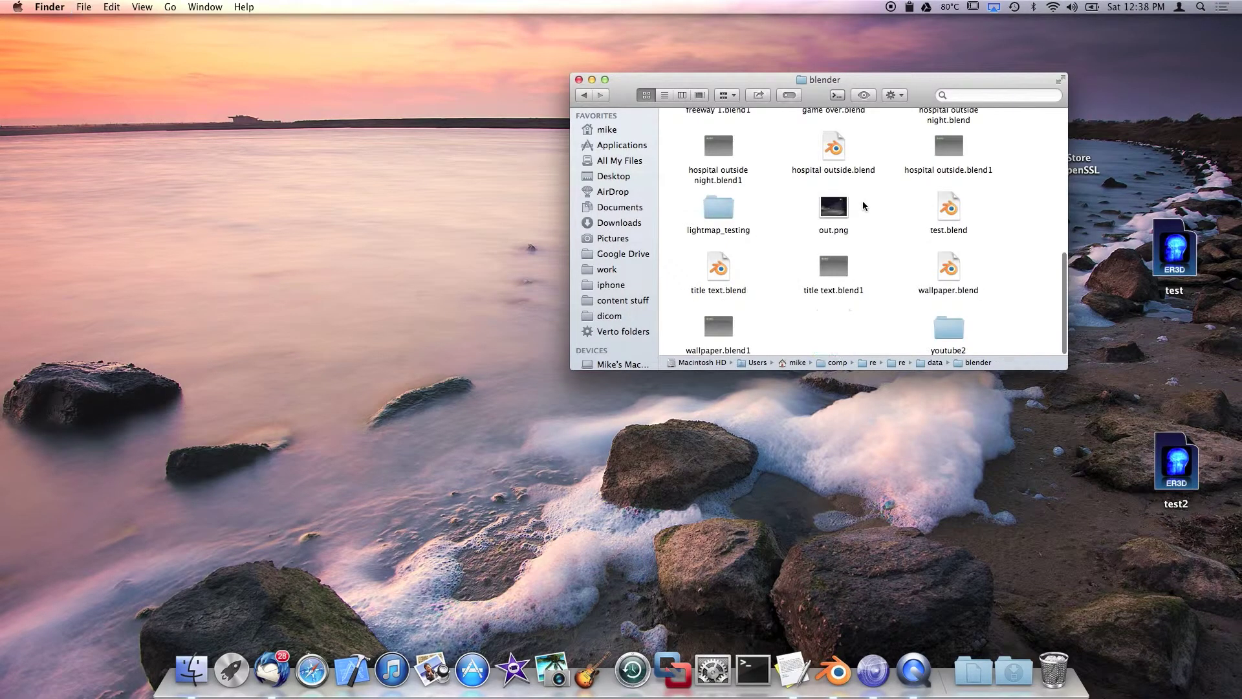
{"action": "key", "text": "super+Down"}
{"action": "key", "text": "super+Up"}
{"action": "key", "text": "super+Down"}
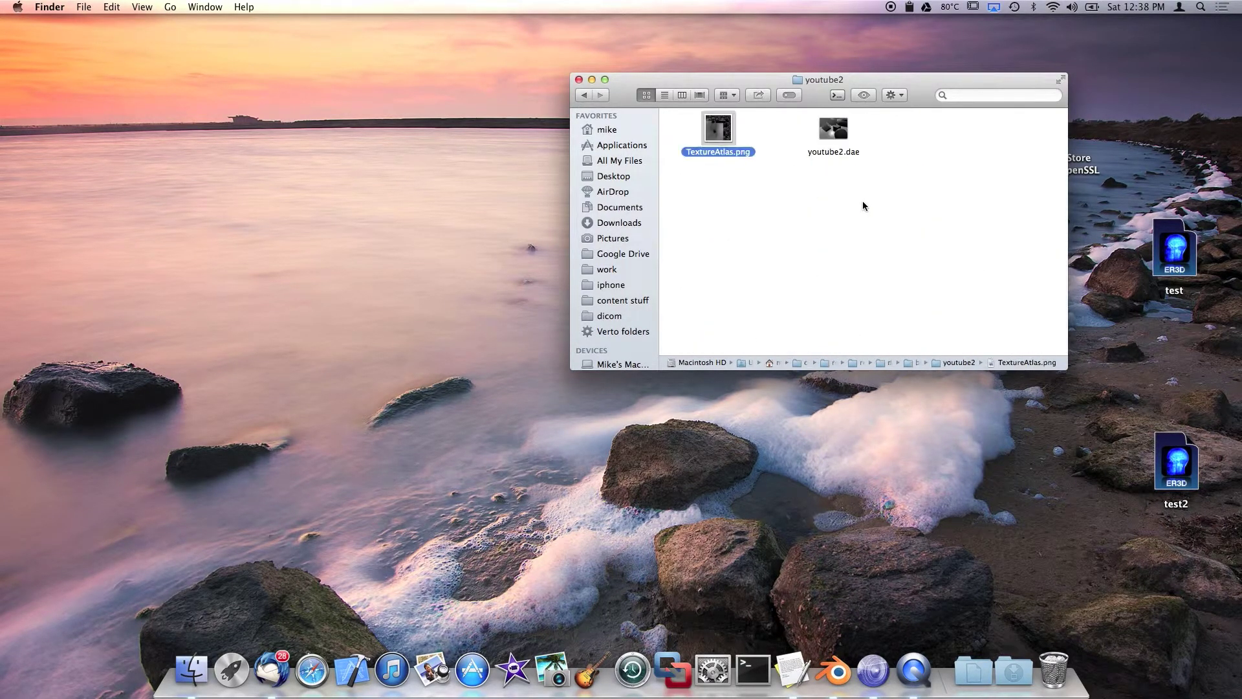
Open youtube2.dae with Verto Studio 3D through the Open With menu.
{"action": "right_click", "coordinate": [839, 138]}
{"action": "key", "text": "Down"}
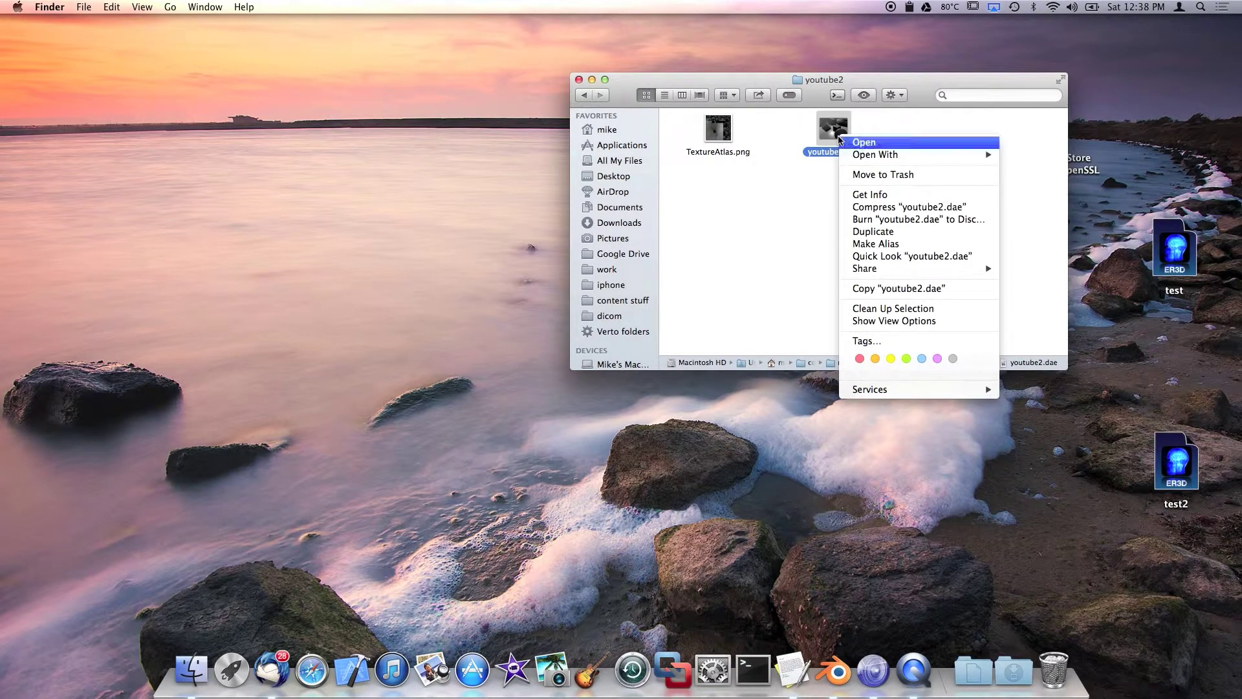
{"action": "key", "text": "Down"}
{"action": "key", "text": "Right"}
{"action": "key", "text": "Down"}
{"action": "key", "text": "Down"}
{"action": "key", "text": "Down"}
{"action": "key", "text": "Down"}
{"action": "key", "text": "Return"}
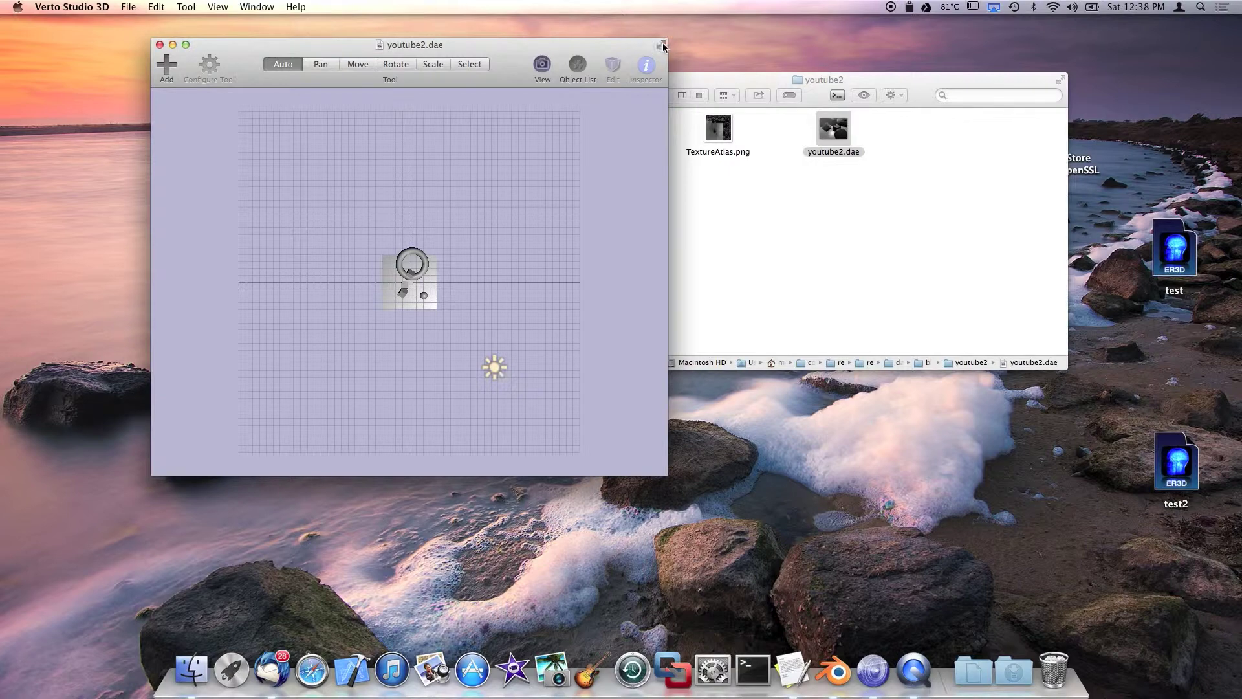
Make Verto full screen, select the object group, and scale it up while zooming in.
{"action": "left_click", "coordinate": [661, 45]}
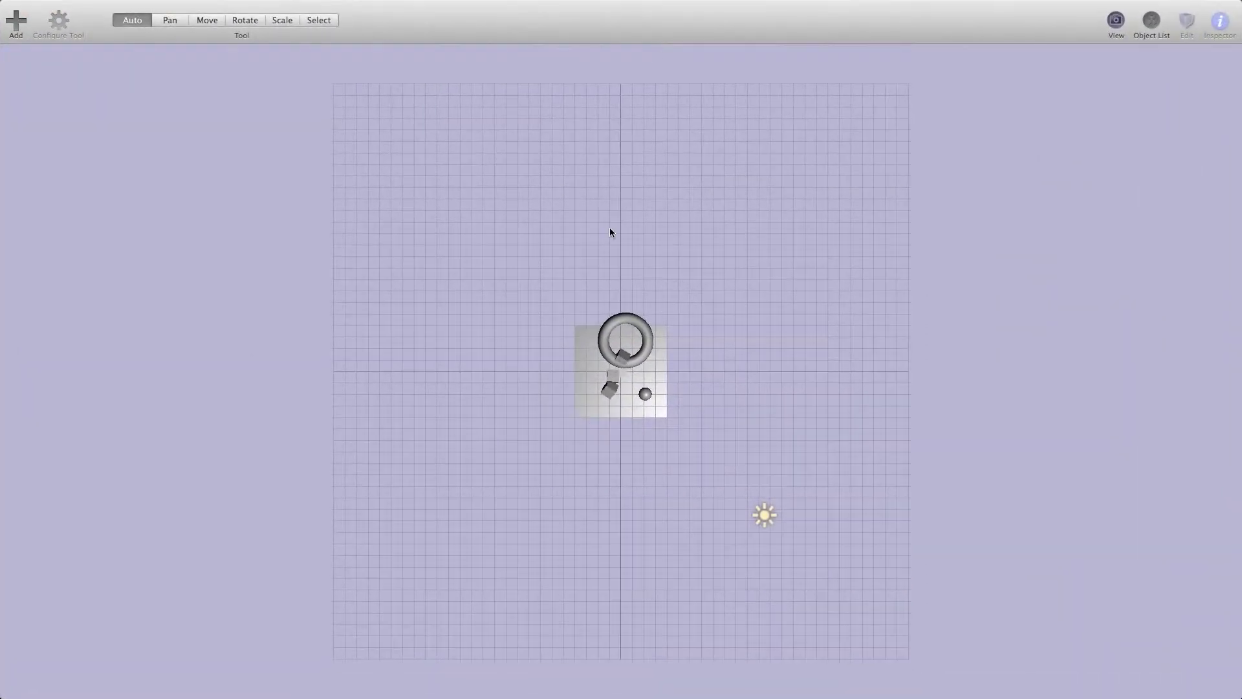
{"action": "left_click", "coordinate": [625, 364]}
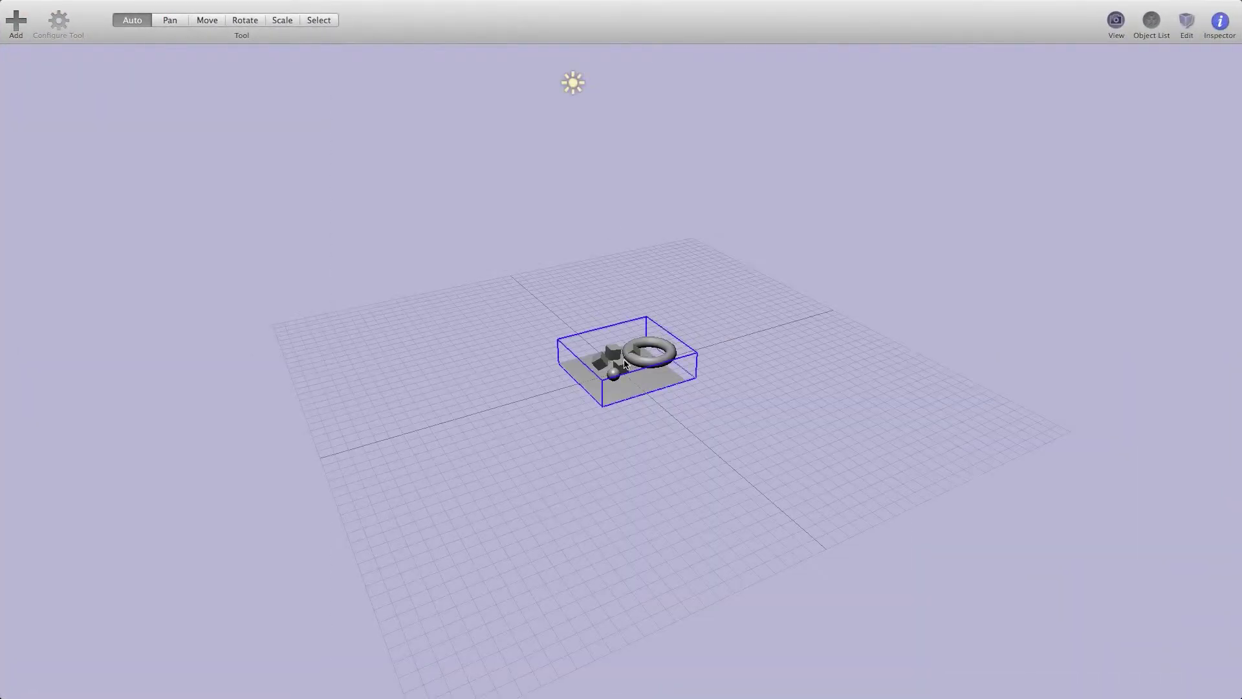
{"action": "left_click", "coordinate": [294, 21]}
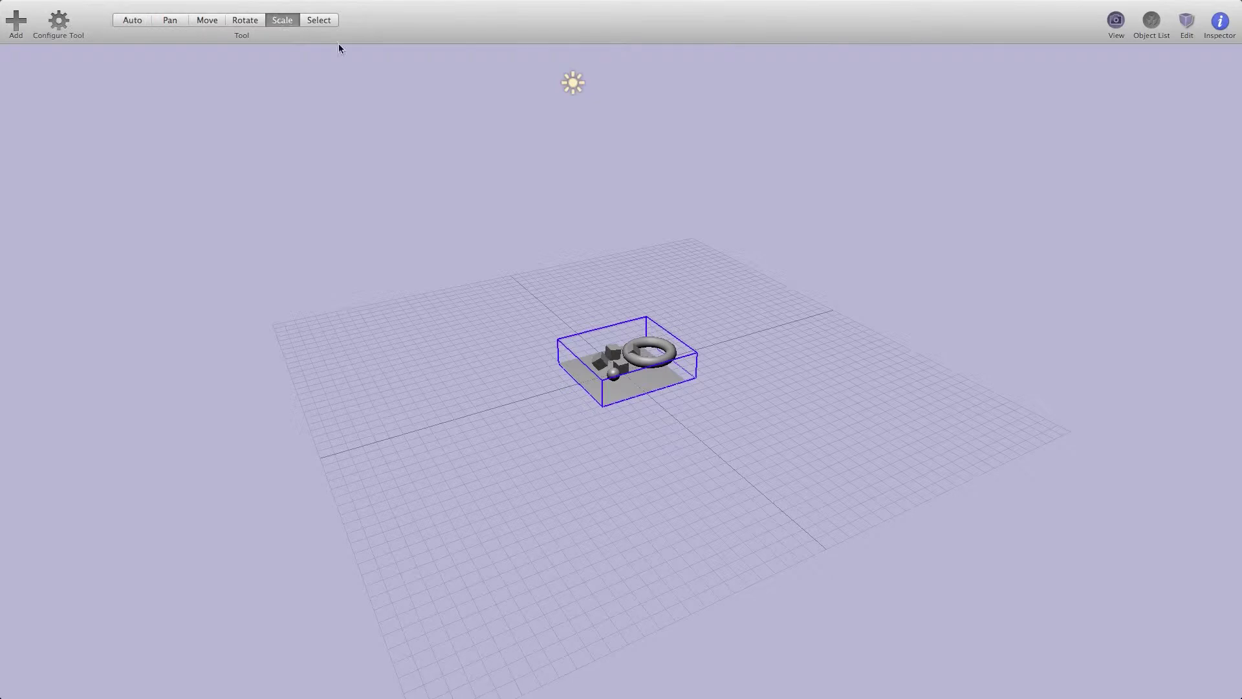
{"action": "double_click", "coordinate": [655, 328]}
{"action": "scroll", "coordinate": [718, 292], "scroll_direction": "down", "scroll_amount": 8}
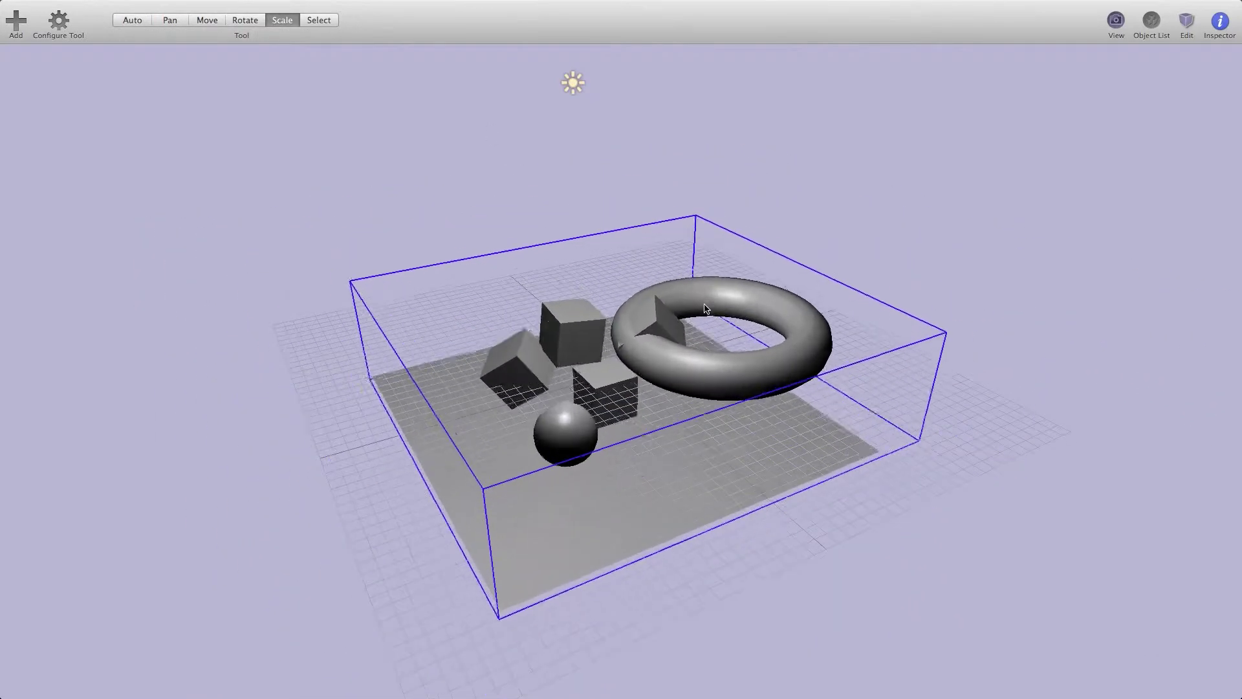
{"action": "scroll", "coordinate": [711, 297], "scroll_direction": "up", "scroll_amount": 2}
{"action": "left_click", "coordinate": [206, 20]}
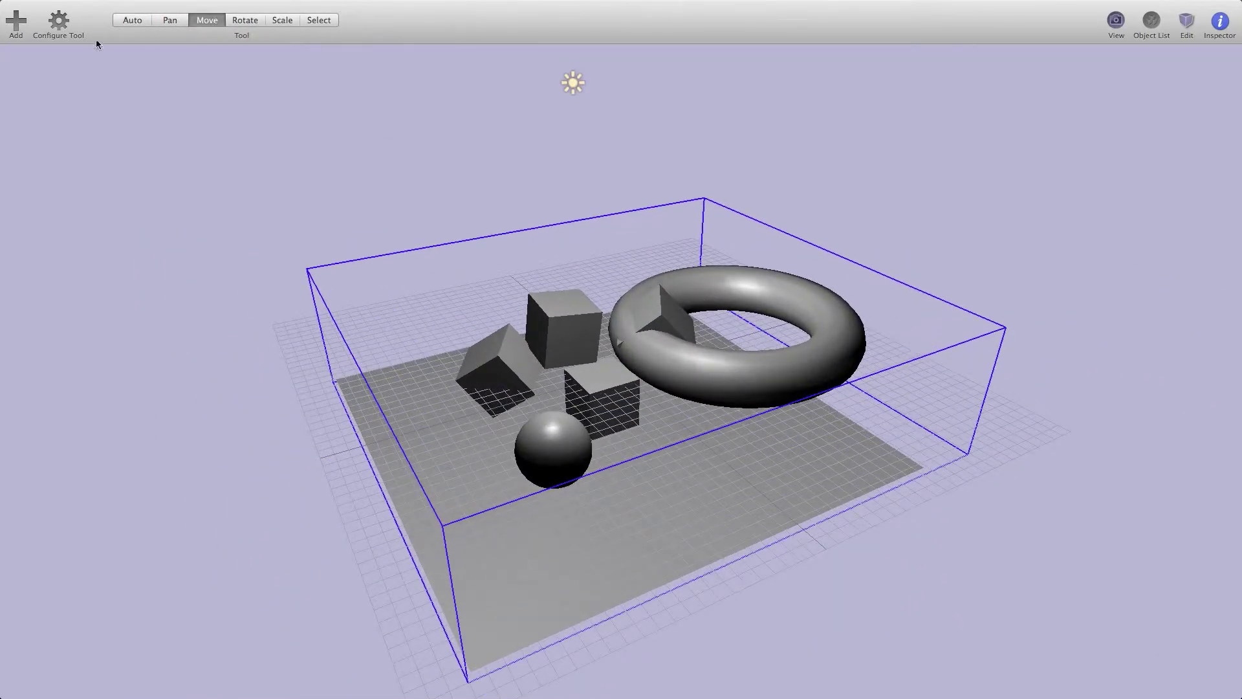
{"action": "left_click", "coordinate": [58, 22]}
Restrict movement to the Y axis and raise the object group upward.
{"action": "left_click", "coordinate": [75, 124]}
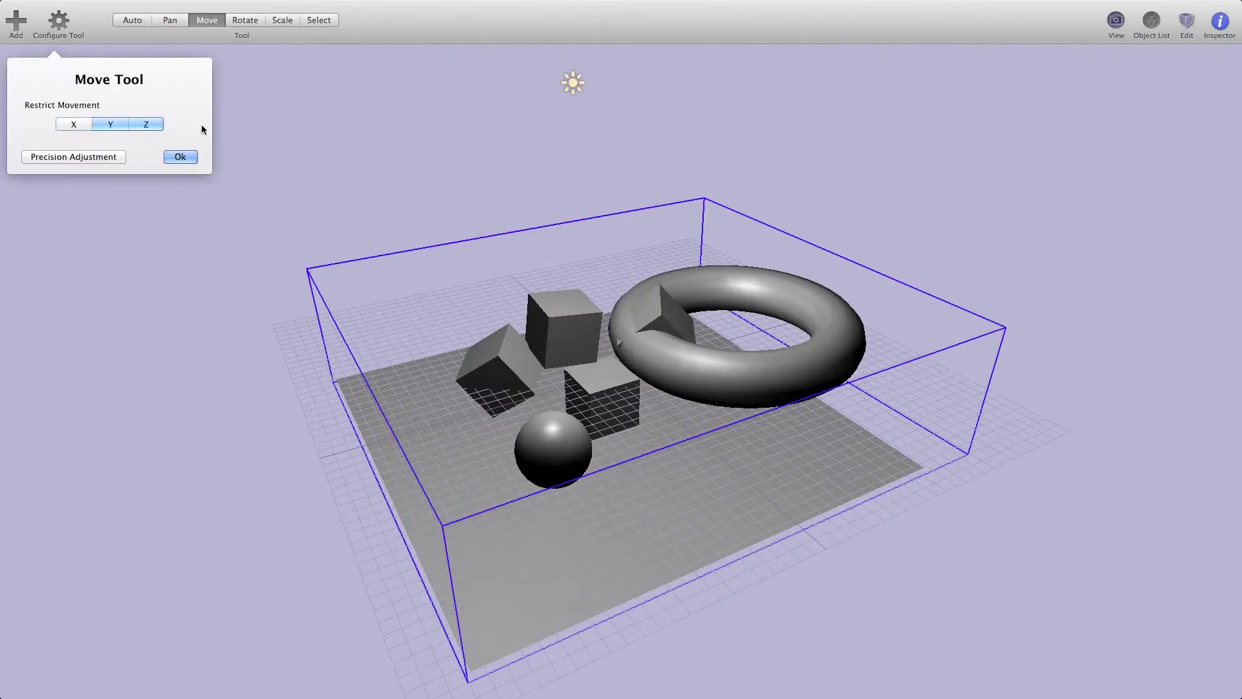
{"action": "left_click", "coordinate": [148, 124]}
{"action": "left_click", "coordinate": [181, 158]}
{"action": "left_click_drag", "start_coordinate": [699, 284], "coordinate": [690, 221]}
Drag the sun light further to the left, then clear the selection.
{"action": "left_click", "coordinate": [132, 20]}
{"action": "left_click", "coordinate": [254, 110]}
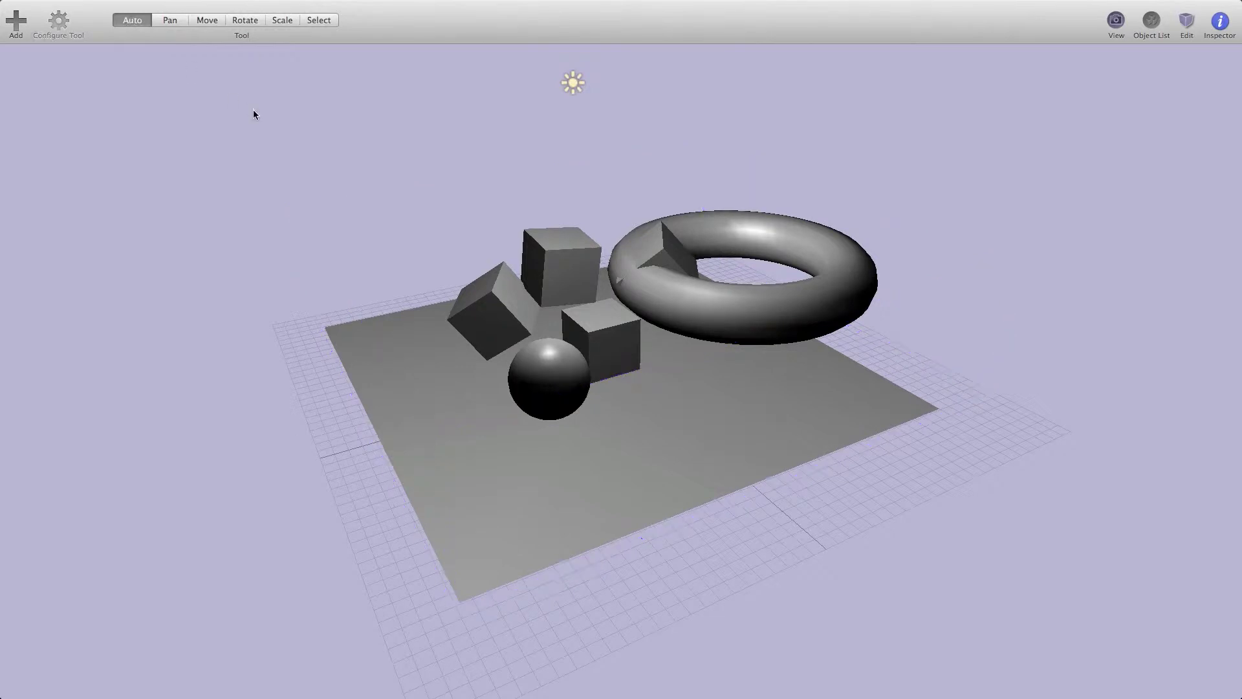
{"action": "left_click", "coordinate": [573, 83]}
{"action": "left_click_drag", "start_coordinate": [575, 83], "coordinate": [268, 87]}
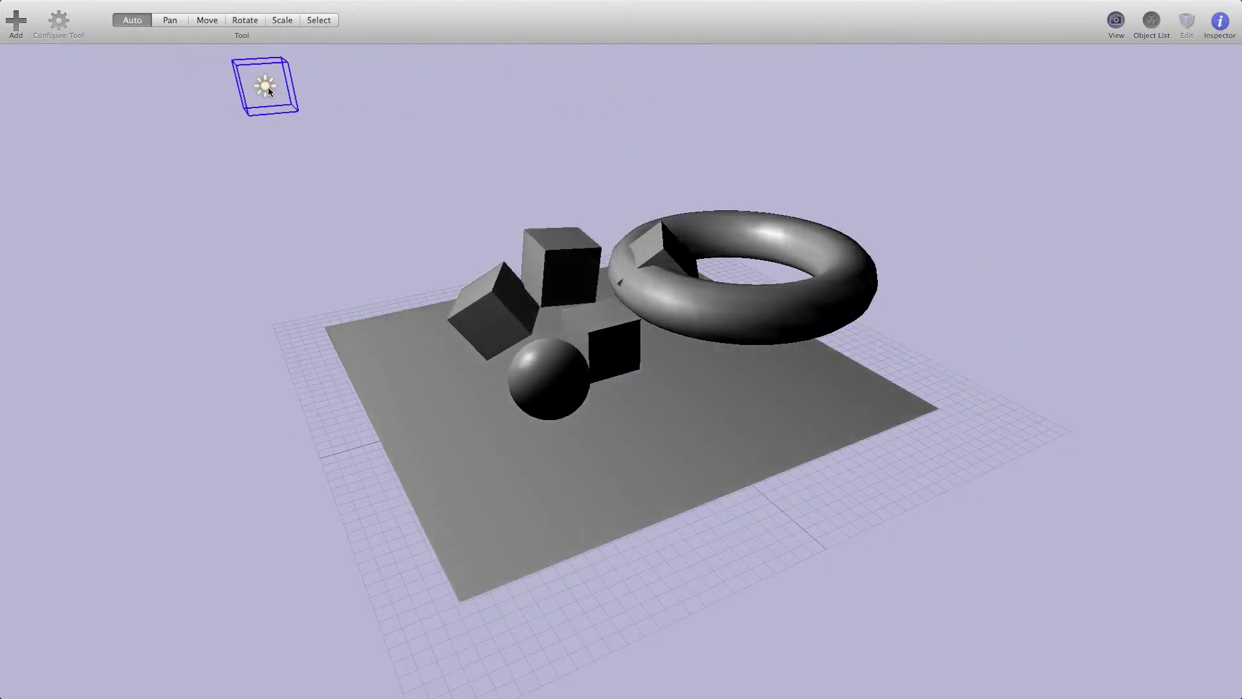
{"action": "left_click", "coordinate": [353, 246]}
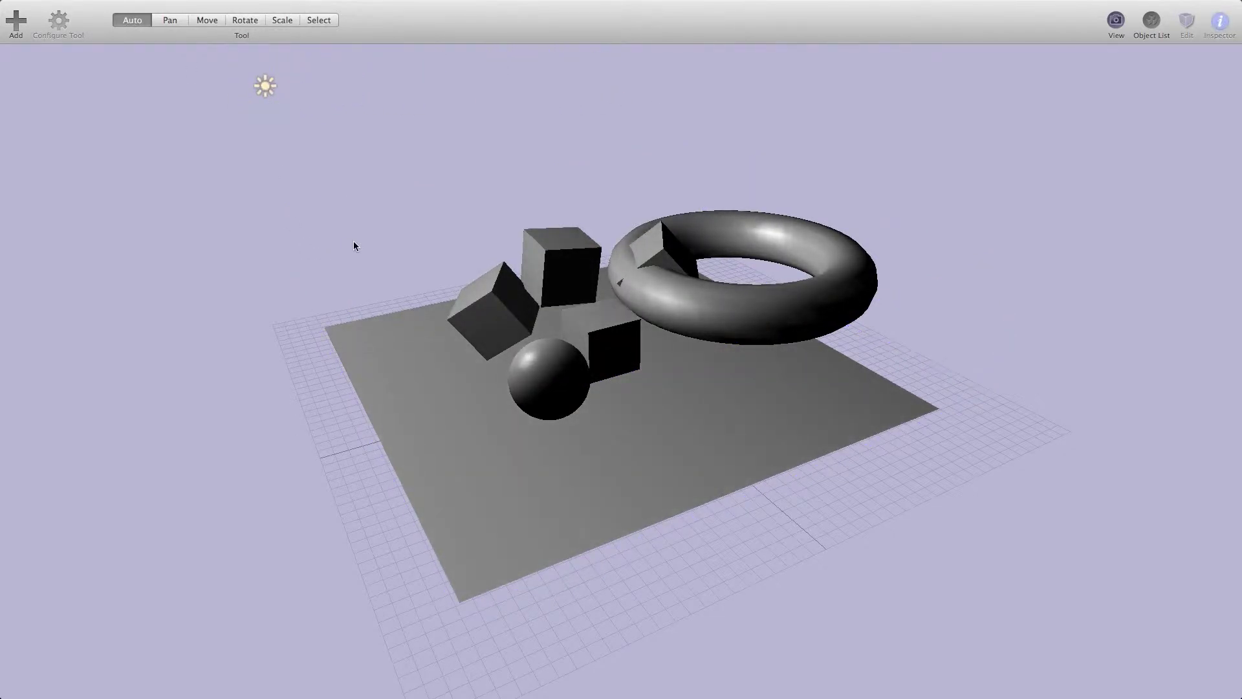
{"action": "scroll", "coordinate": [354, 245], "scroll_direction": "left", "scroll_amount": 3}
{"action": "left_click", "coordinate": [530, 477]}
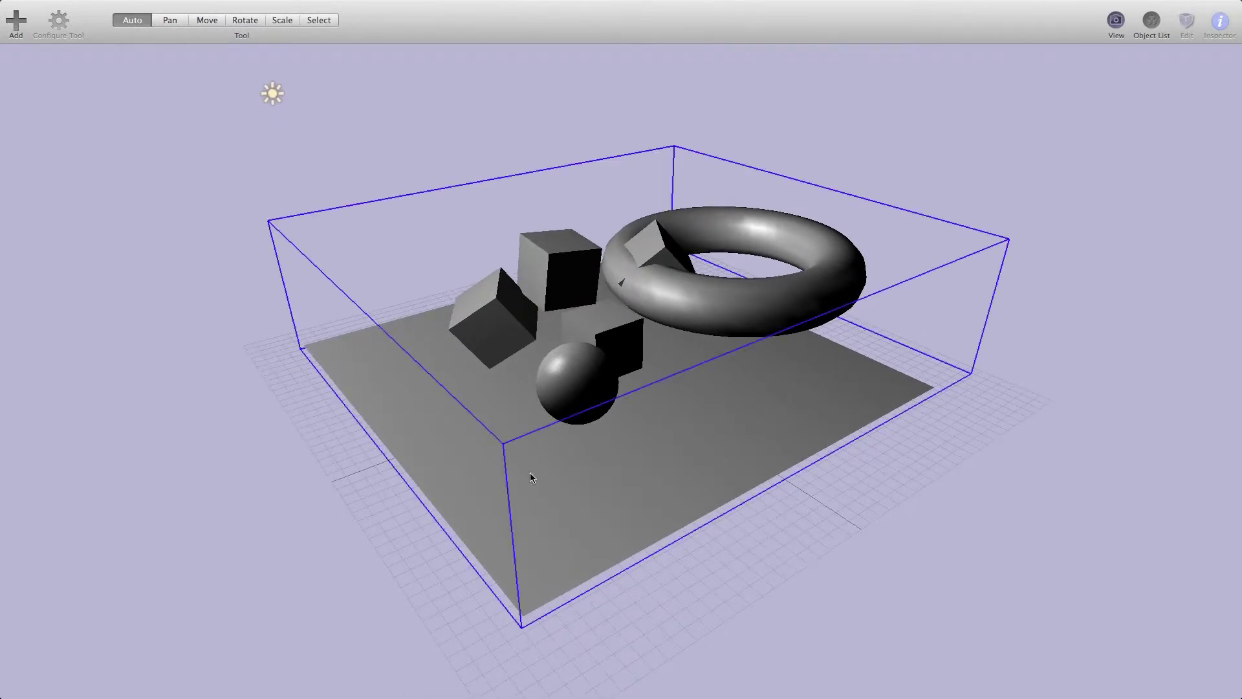
{"action": "left_click", "coordinate": [868, 660]}
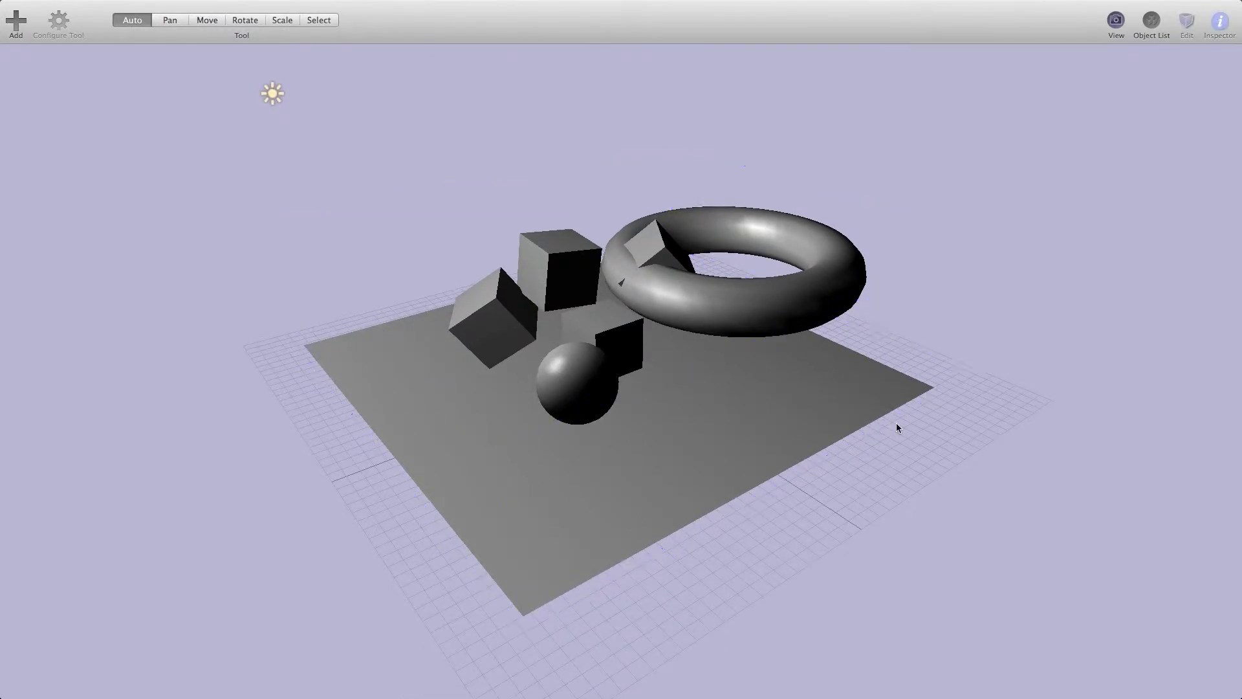
Exit full screen and drag TextureAtlas.png from Finder onto the Verto scene.
{"action": "mouse_move", "coordinate": [848, 3]}
{"action": "left_click", "coordinate": [1222, 8]}
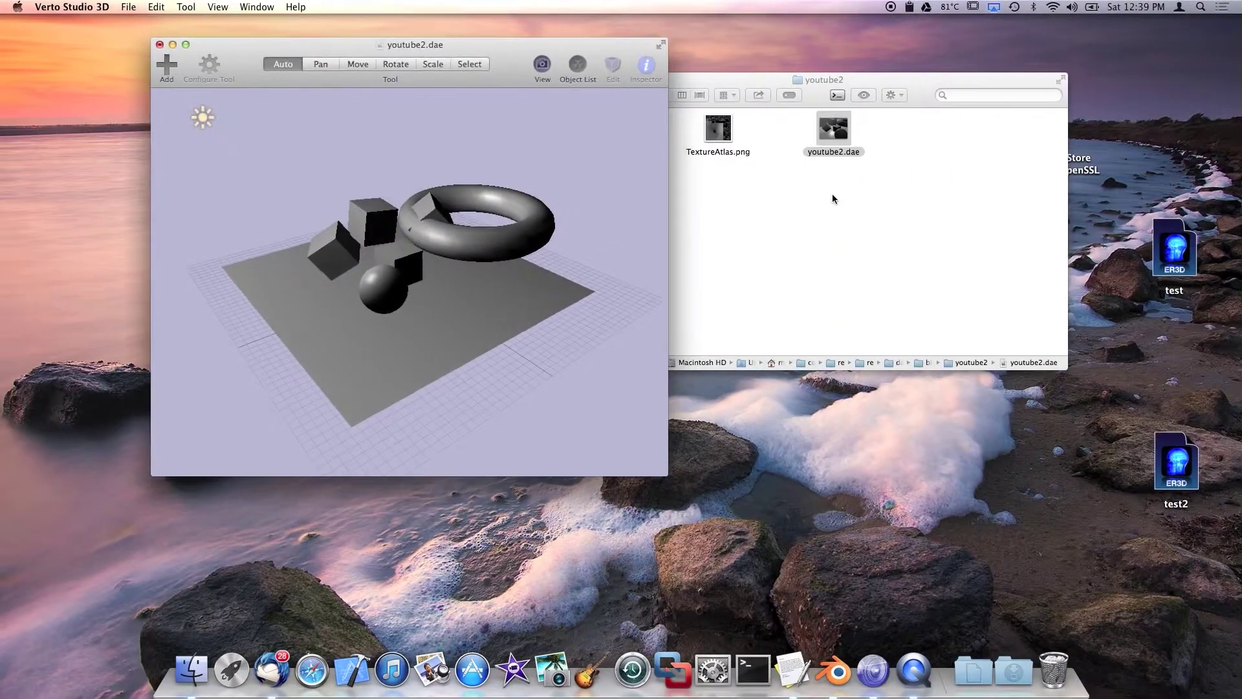
{"action": "left_click", "coordinate": [824, 212]}
{"action": "left_click", "coordinate": [824, 212]}
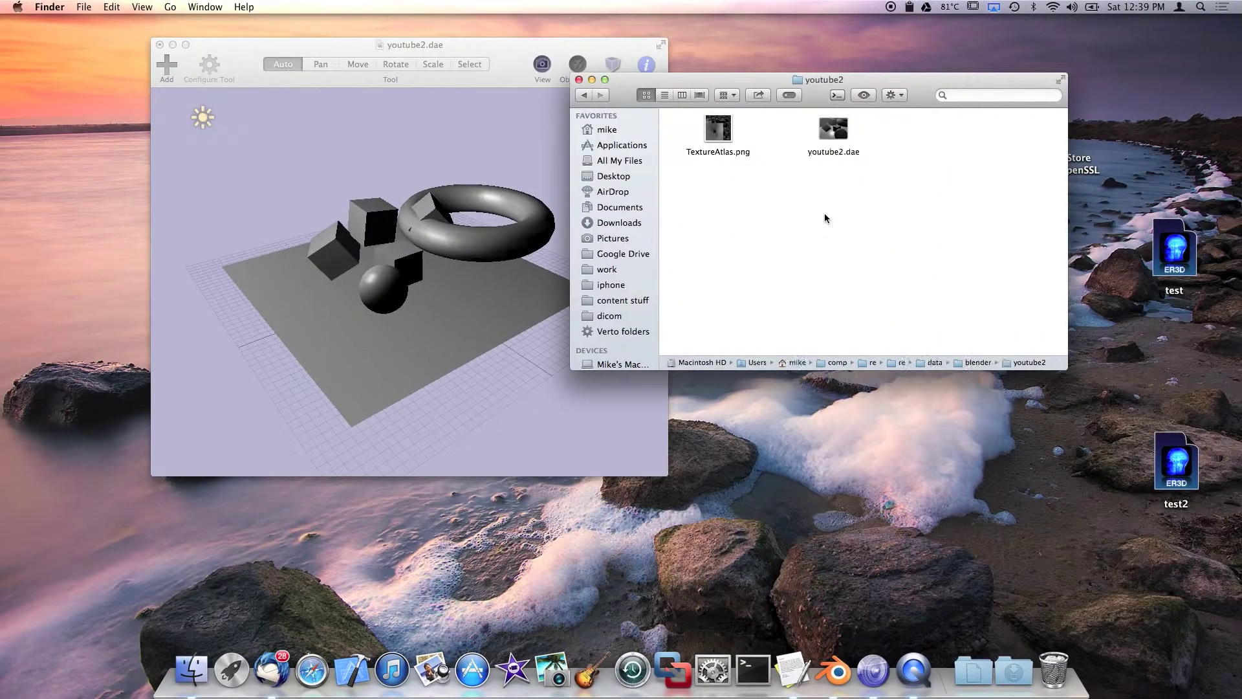
{"action": "left_click_drag", "start_coordinate": [725, 139], "coordinate": [472, 250]}
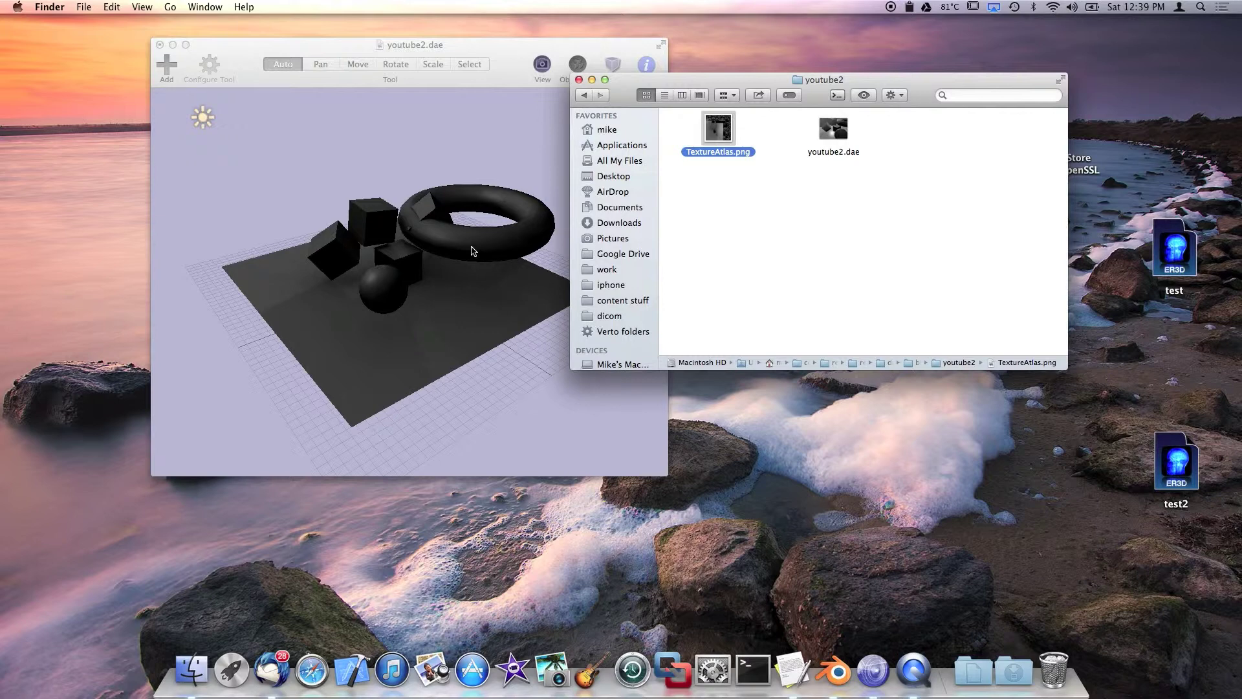
Return to full screen, orbit to inspect the baked lighting, and delete the sun light.
{"action": "left_click", "coordinate": [441, 141]}
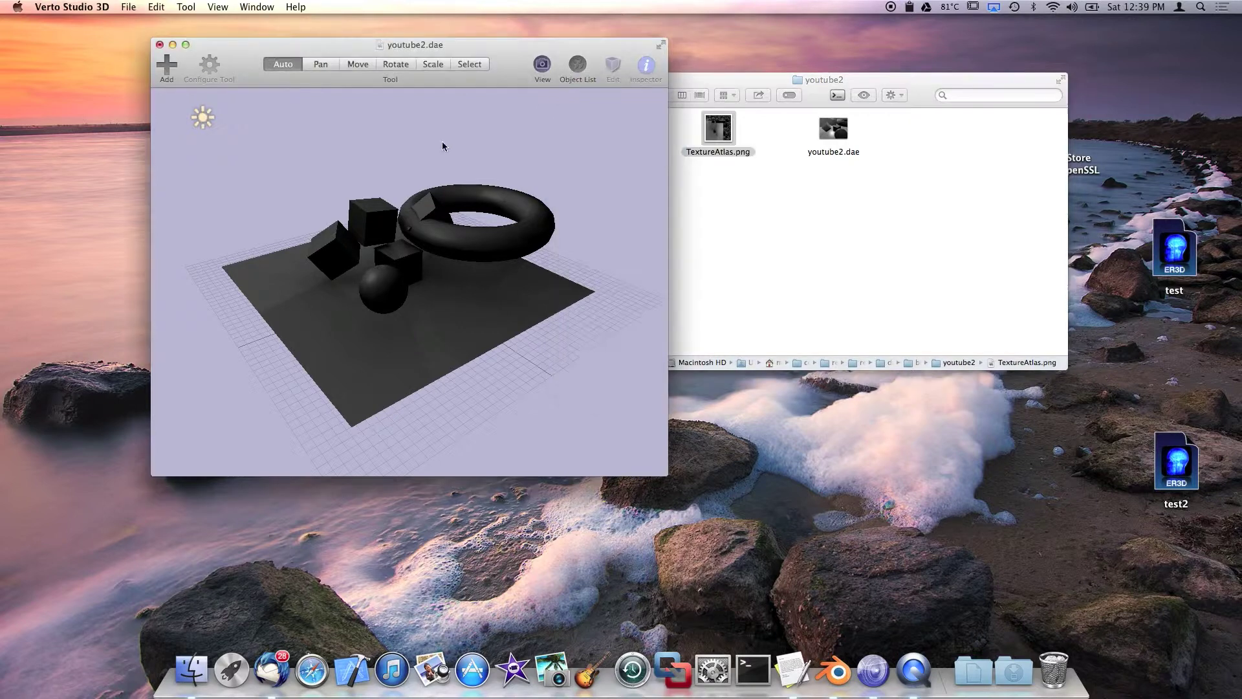
{"action": "left_click", "coordinate": [660, 45]}
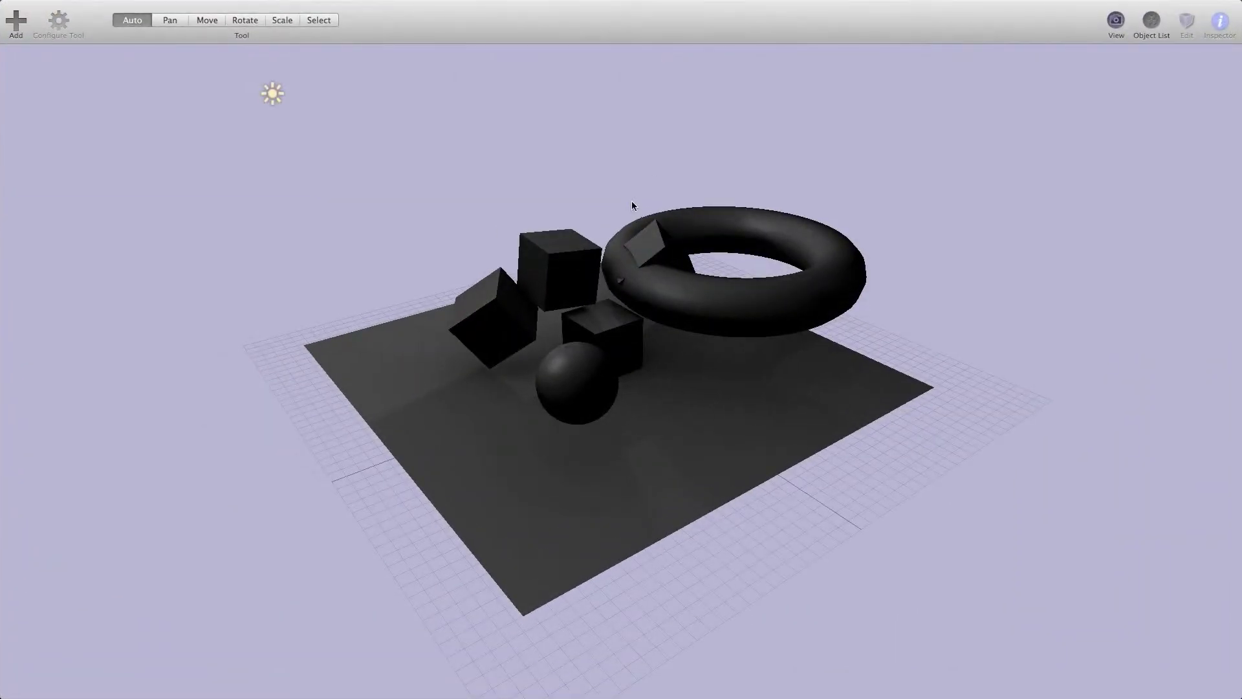
{"action": "scroll", "coordinate": [632, 205], "scroll_direction": "up", "scroll_amount": 10}
{"action": "scroll", "coordinate": [632, 205], "scroll_direction": "right", "scroll_amount": 15}
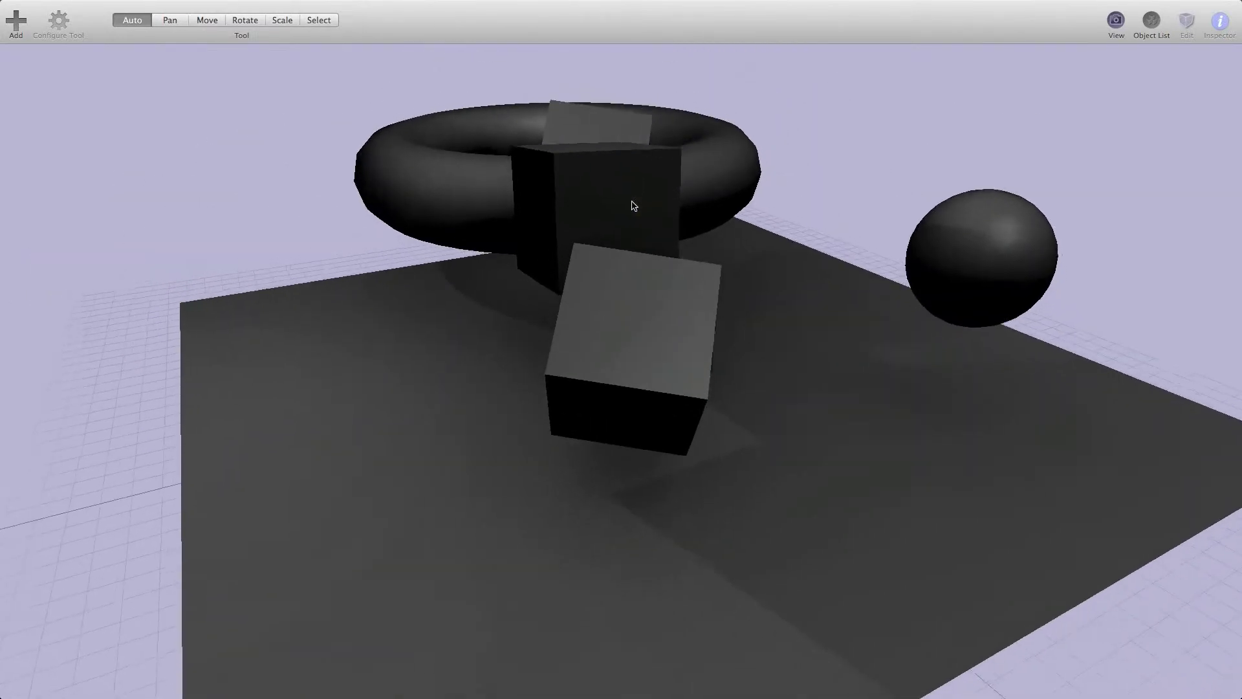
{"action": "scroll", "coordinate": [632, 205], "scroll_direction": "down", "scroll_amount": 10}
{"action": "scroll", "coordinate": [632, 205], "scroll_direction": "right", "scroll_amount": 5}
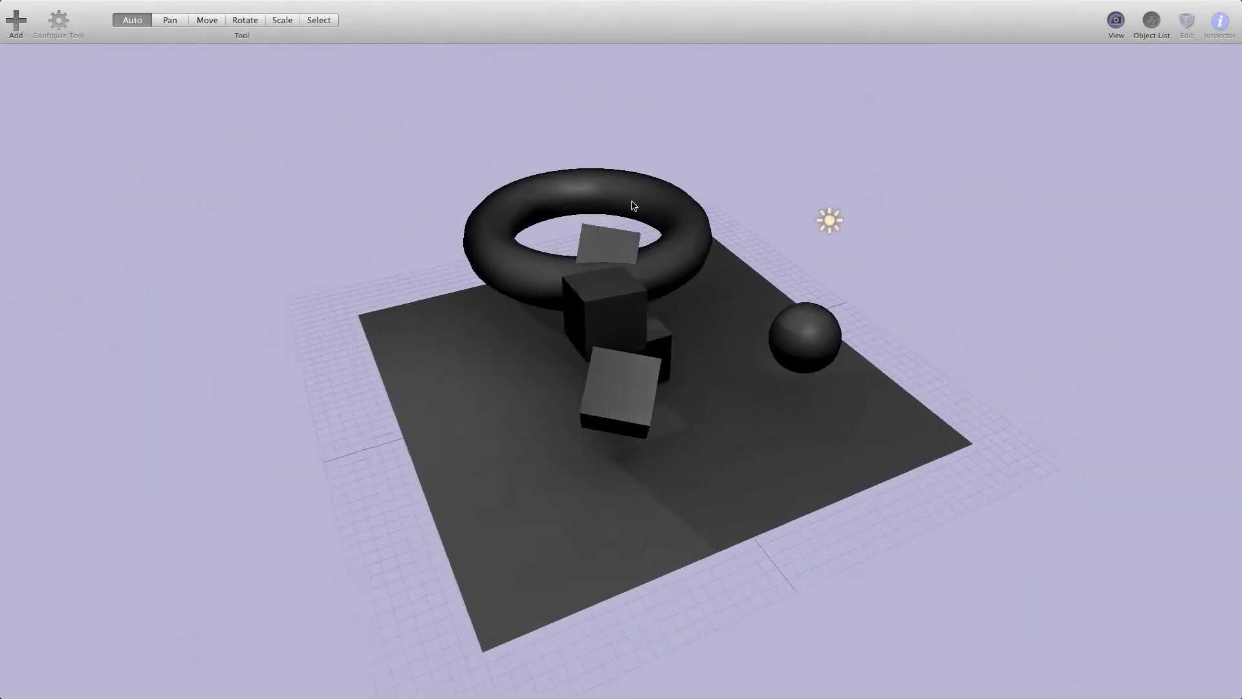
{"action": "scroll", "coordinate": [722, 351], "scroll_direction": "left", "scroll_amount": 5}
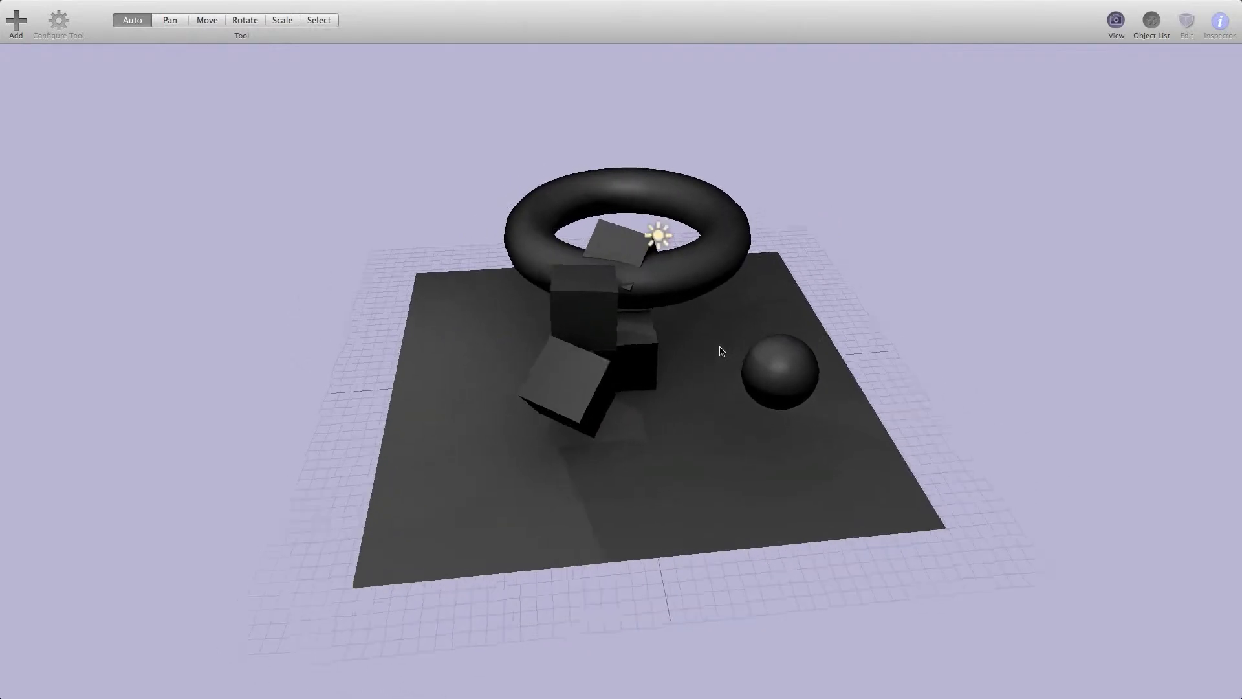
{"action": "scroll", "coordinate": [722, 352], "scroll_direction": "right", "scroll_amount": 4}
{"action": "left_click", "coordinate": [864, 214]}
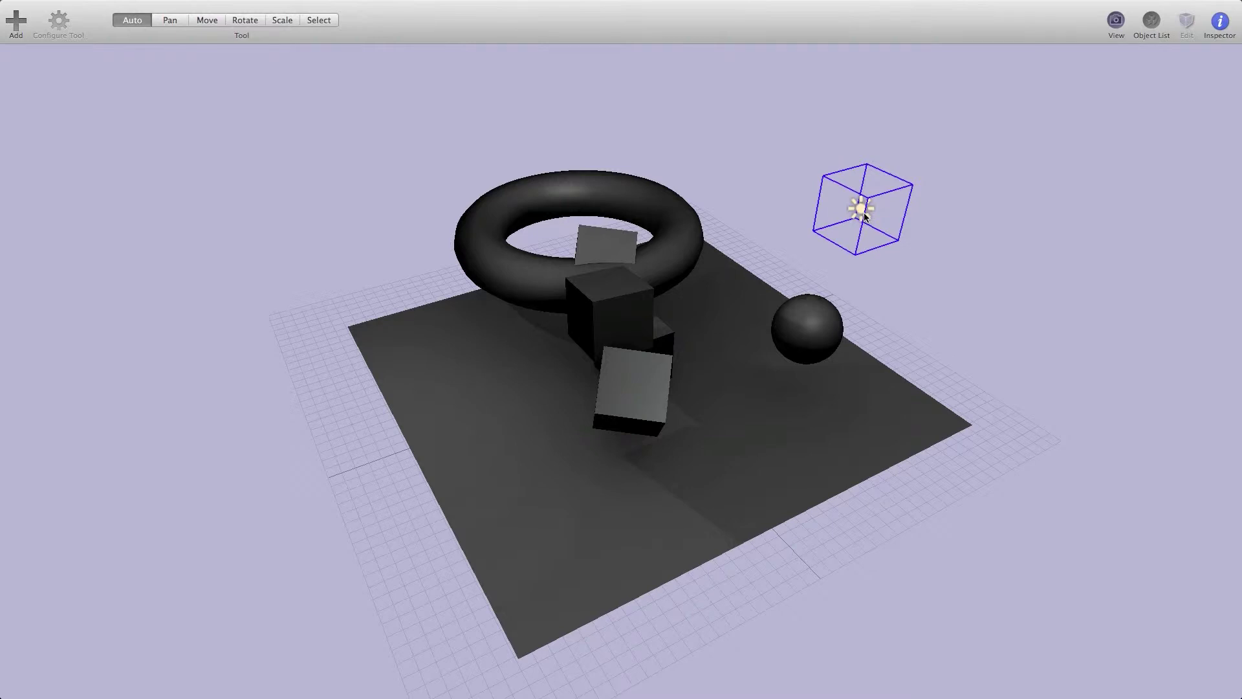
{"action": "key", "text": "BackSpace"}
Select the scene mesh and set its material's emit colour to white (R 1, G 1).
{"action": "left_click", "coordinate": [765, 388]}
{"action": "left_click", "coordinate": [1218, 32]}
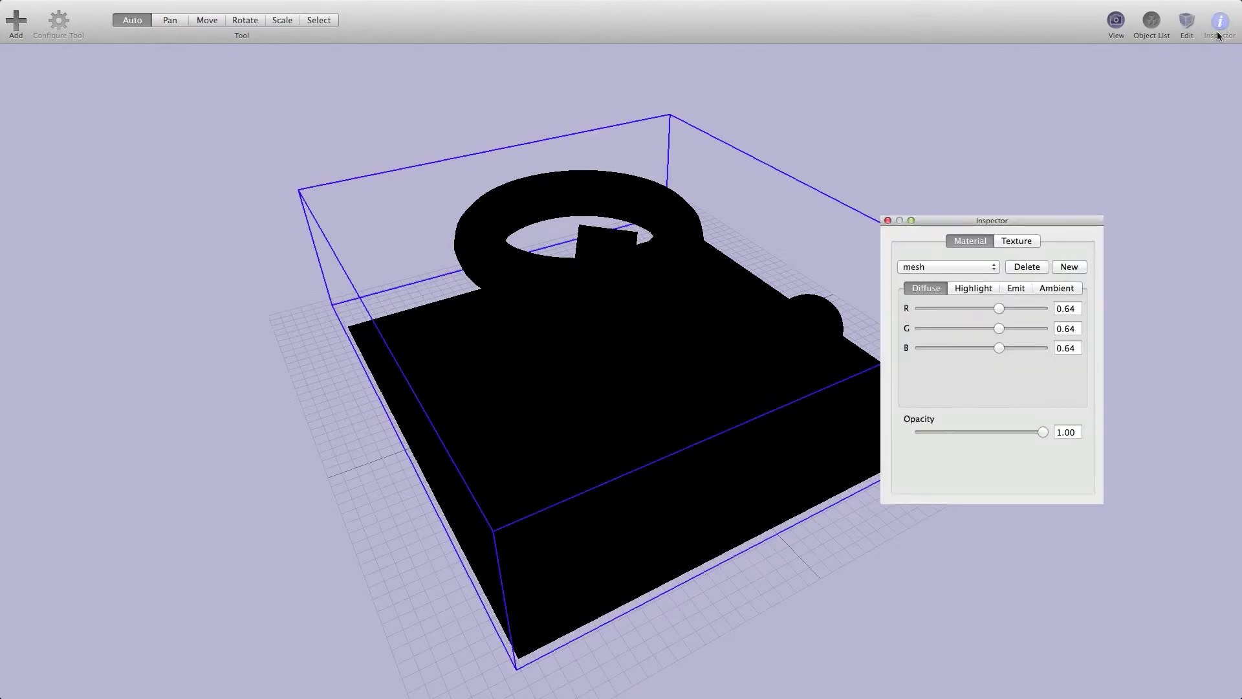
{"action": "left_click", "coordinate": [1013, 289]}
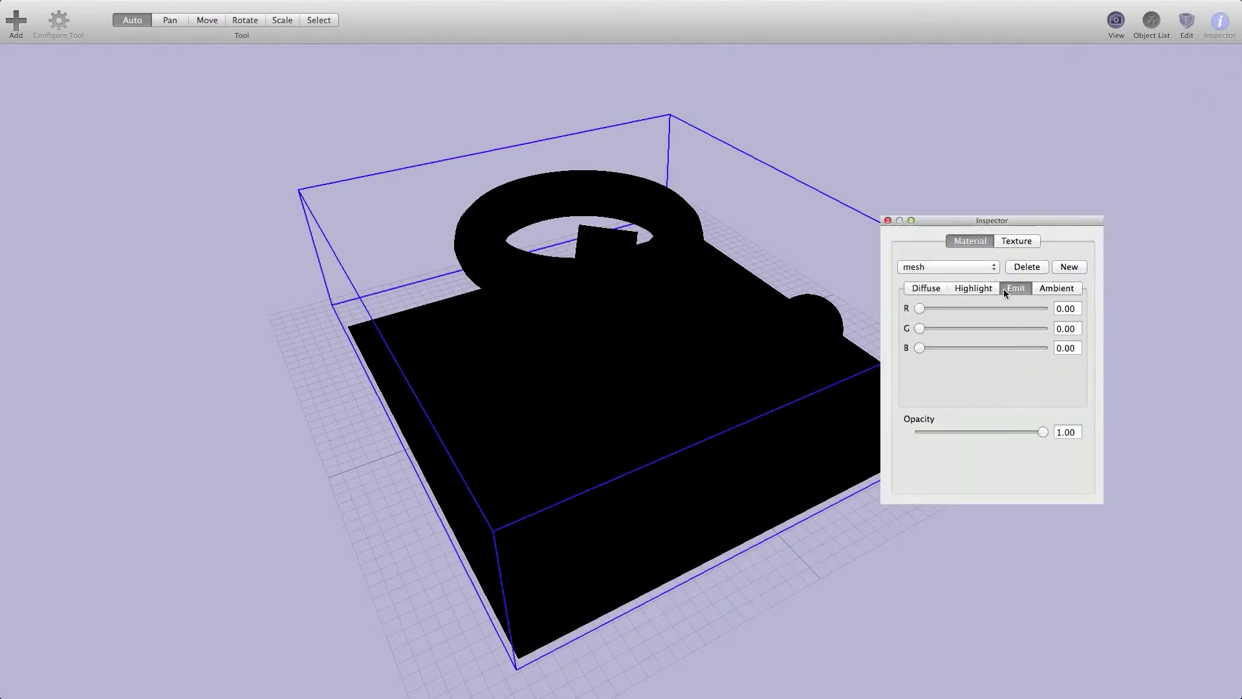
{"action": "double_click", "coordinate": [1065, 309]}
{"action": "type", "text": "1"}
{"action": "key", "text": "Tab"}
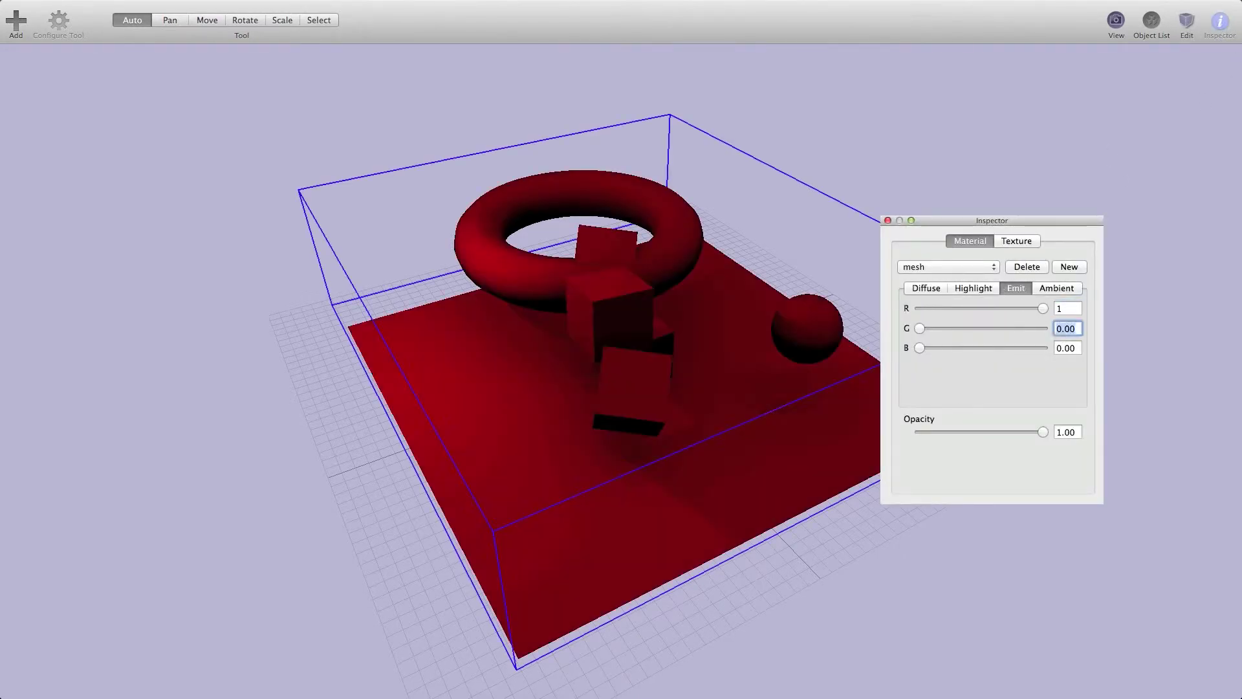
{"action": "type", "text": "1"}
{"action": "key", "text": "Tab"}
{"action": "type", "text": "1"}
{"action": "key", "text": "Tab"}
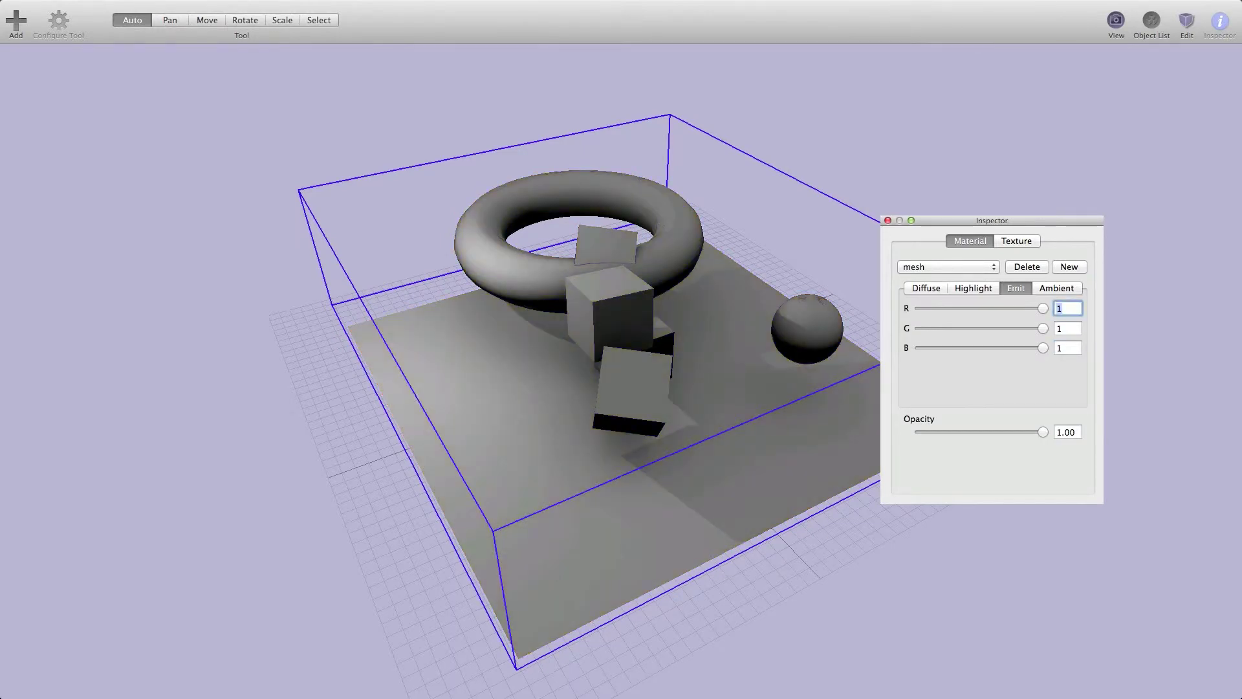
{"action": "left_click", "coordinate": [1060, 348]}
{"action": "left_click", "coordinate": [1060, 309]}
Adjust the emit colour to R 0.8, G 0.8, B 0.93 and close the Inspector.
{"action": "key", "text": "Tab"}
{"action": "type", "text": ".9"}
{"action": "key", "text": "Tab"}
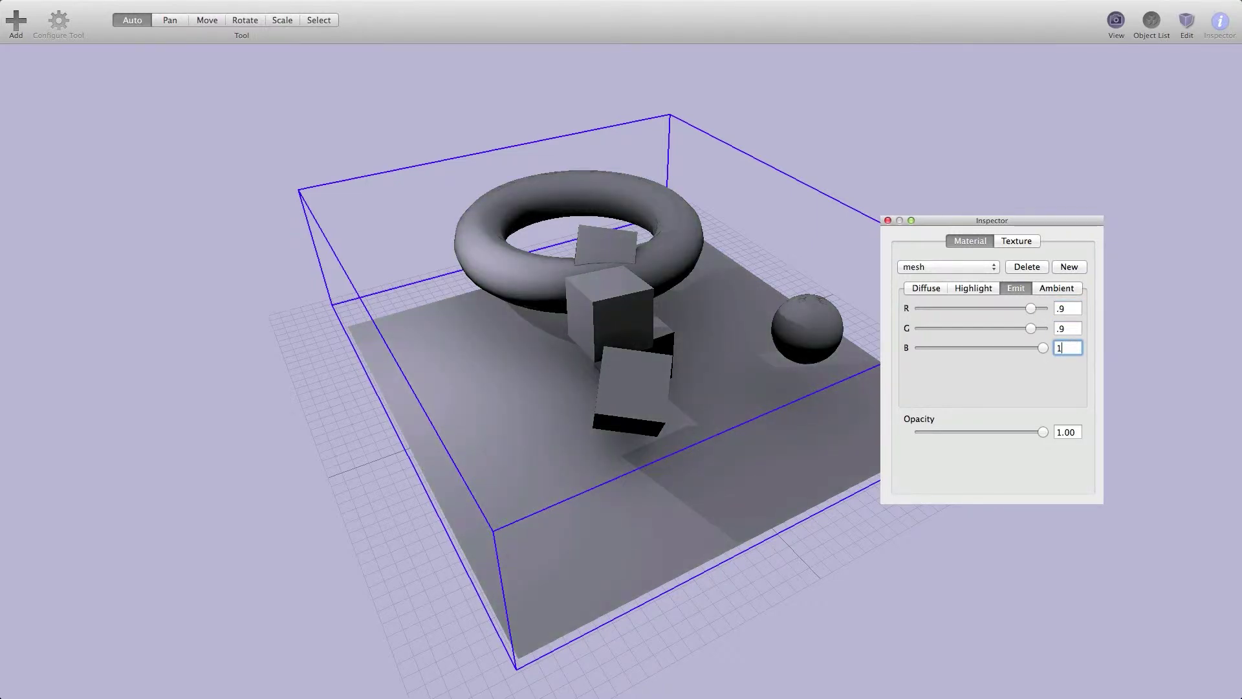
{"action": "key", "text": "shift+Tab"}
{"action": "key", "text": "shift+Tab"}
{"action": "type", "text": ".8"}
{"action": "key", "text": "Tab"}
{"action": "type", "text": ".8"}
{"action": "key", "text": "Tab"}
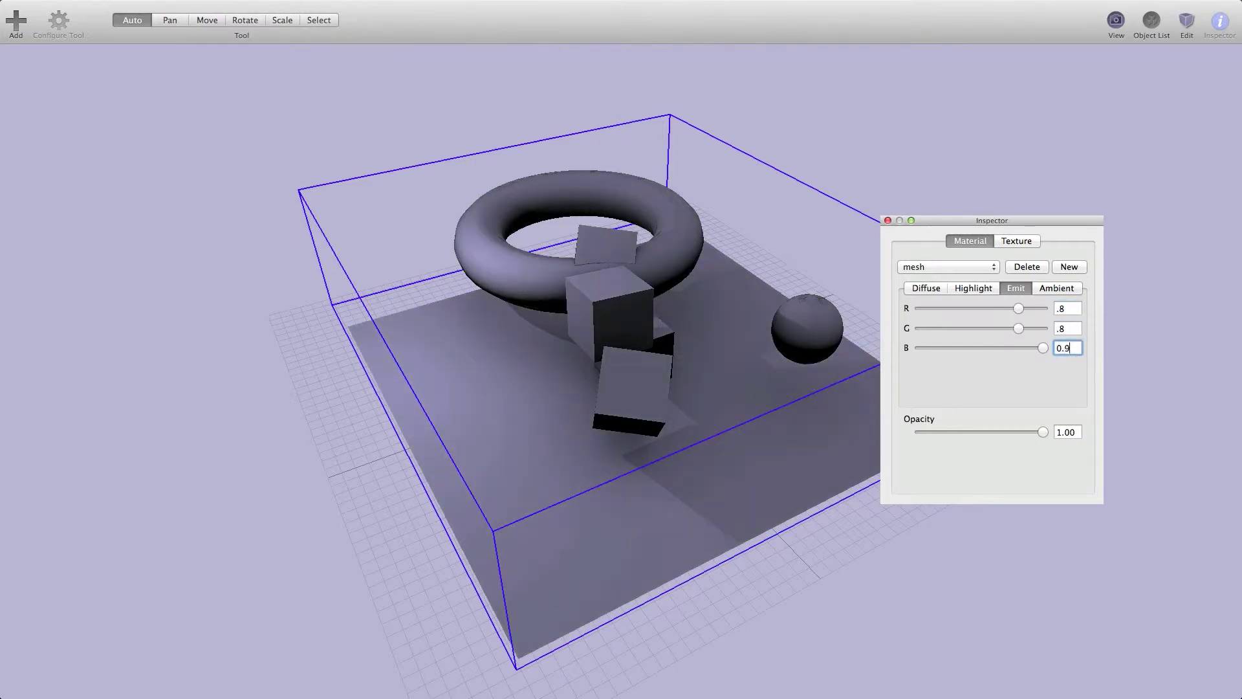
{"action": "key", "text": "Return"}
{"action": "type", "text": "0.9"}
{"action": "key", "text": "Return"}
{"action": "type", "text": "0.93"}
{"action": "key", "text": "Return"}
{"action": "left_click", "coordinate": [887, 220]}
{"action": "left_click", "coordinate": [925, 234]}
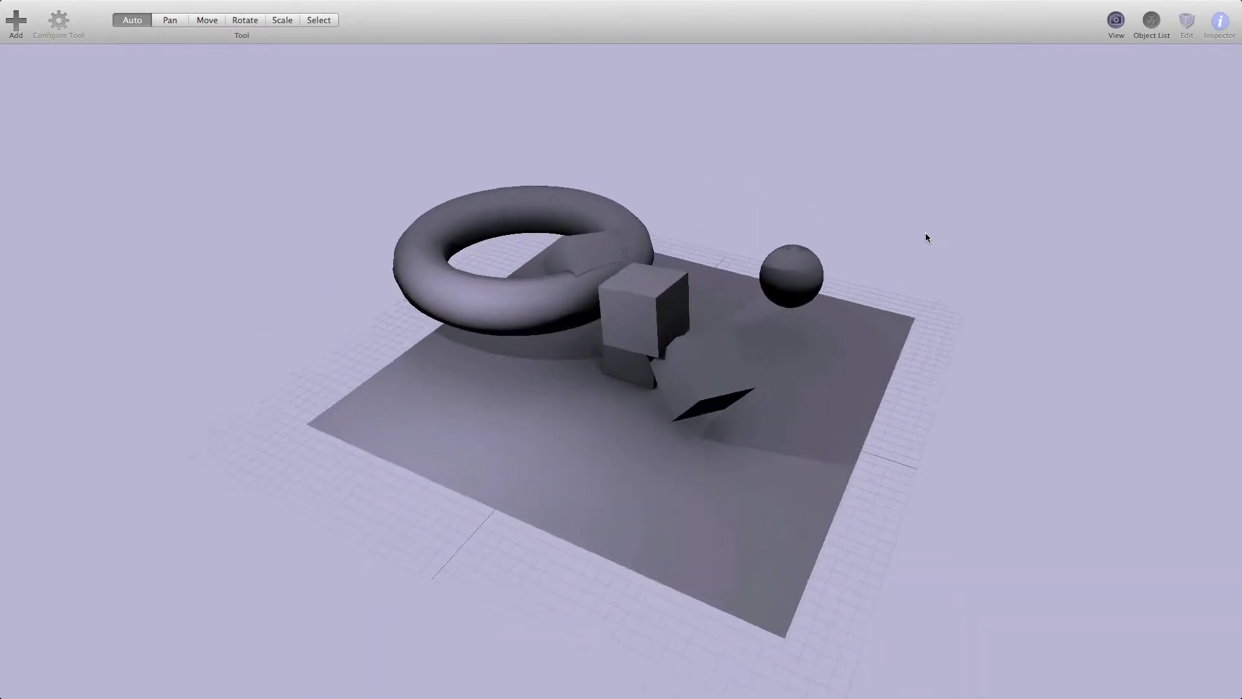
Save the scene for mobile as 'youtube' in the Google Drive verto folder.
{"action": "mouse_move", "coordinate": [304, 2]}
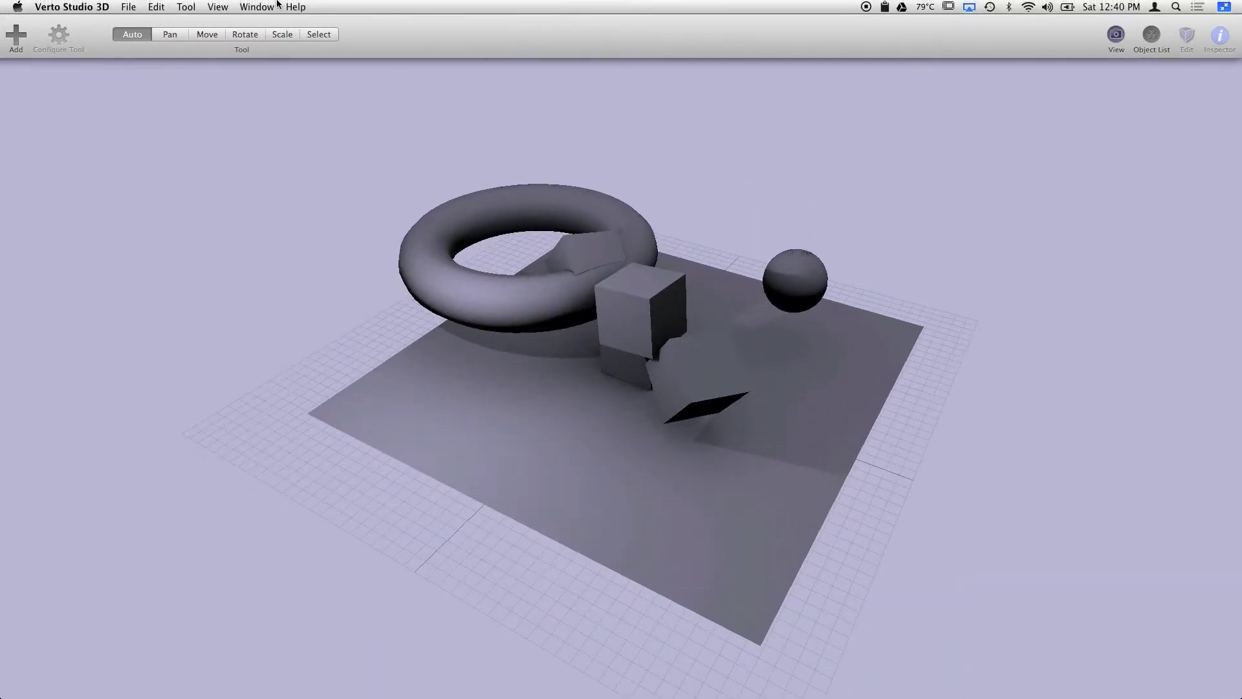
{"action": "left_click", "coordinate": [129, 6]}
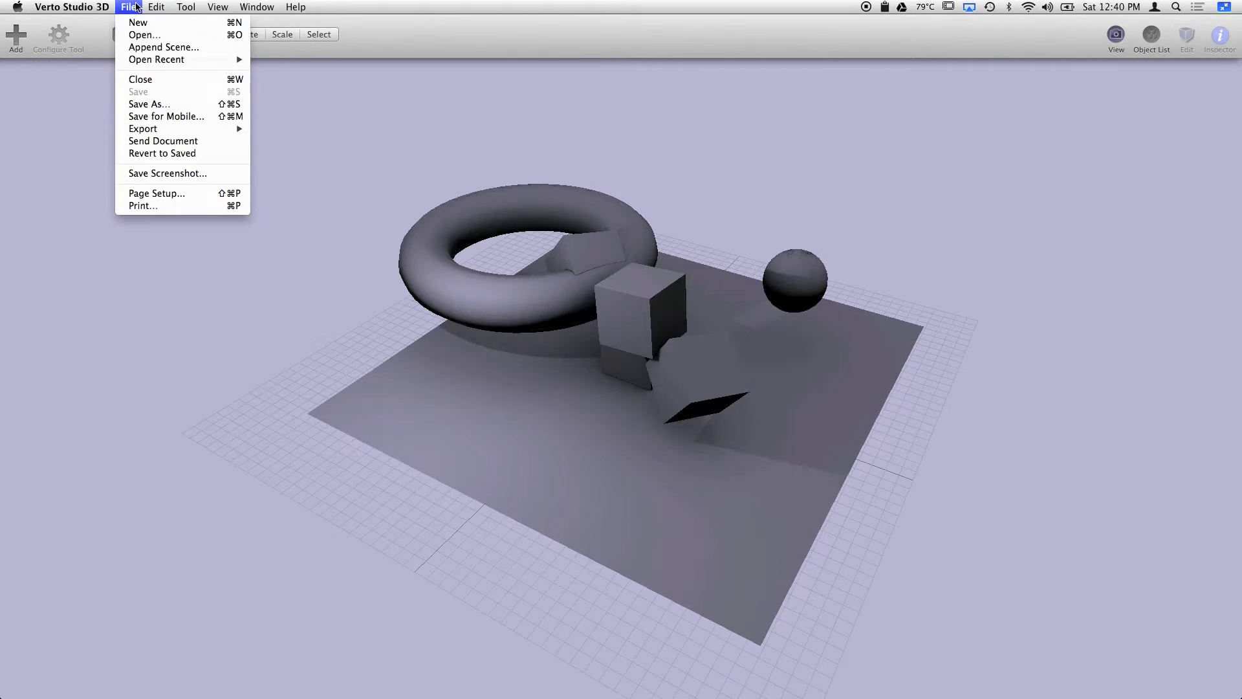
{"action": "left_click", "coordinate": [173, 115]}
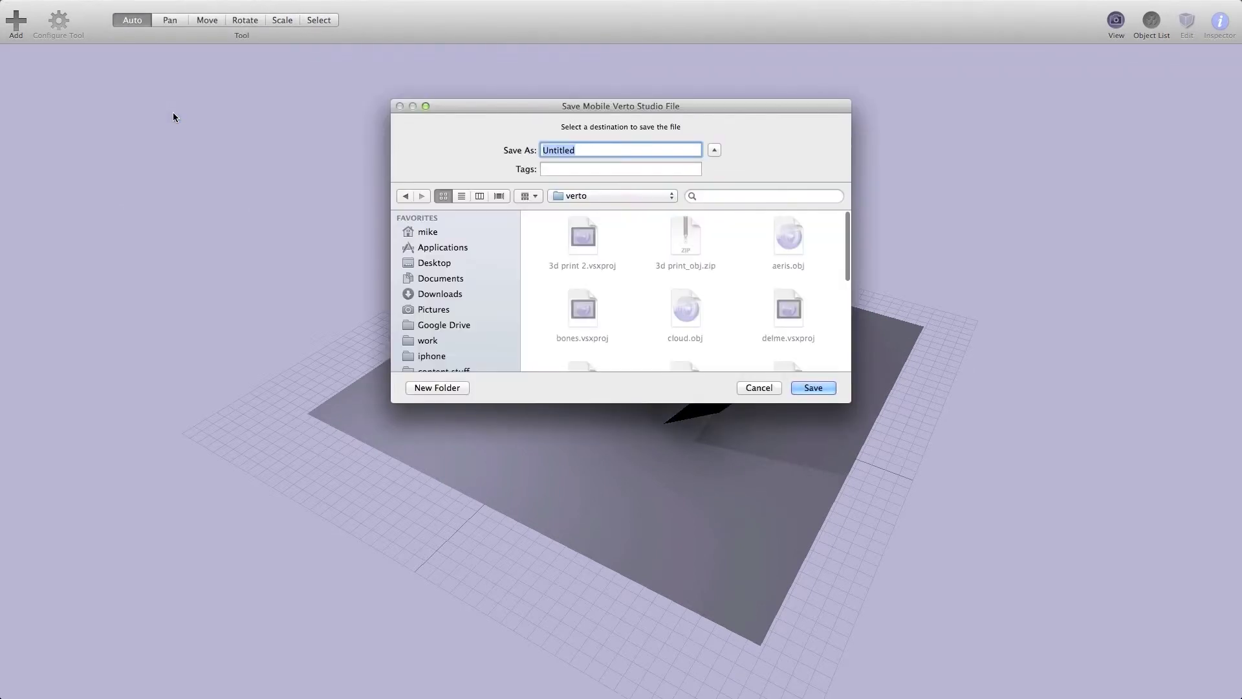
{"action": "left_click", "coordinate": [635, 251]}
{"action": "scroll", "coordinate": [480, 274], "scroll_direction": "down", "scroll_amount": 1}
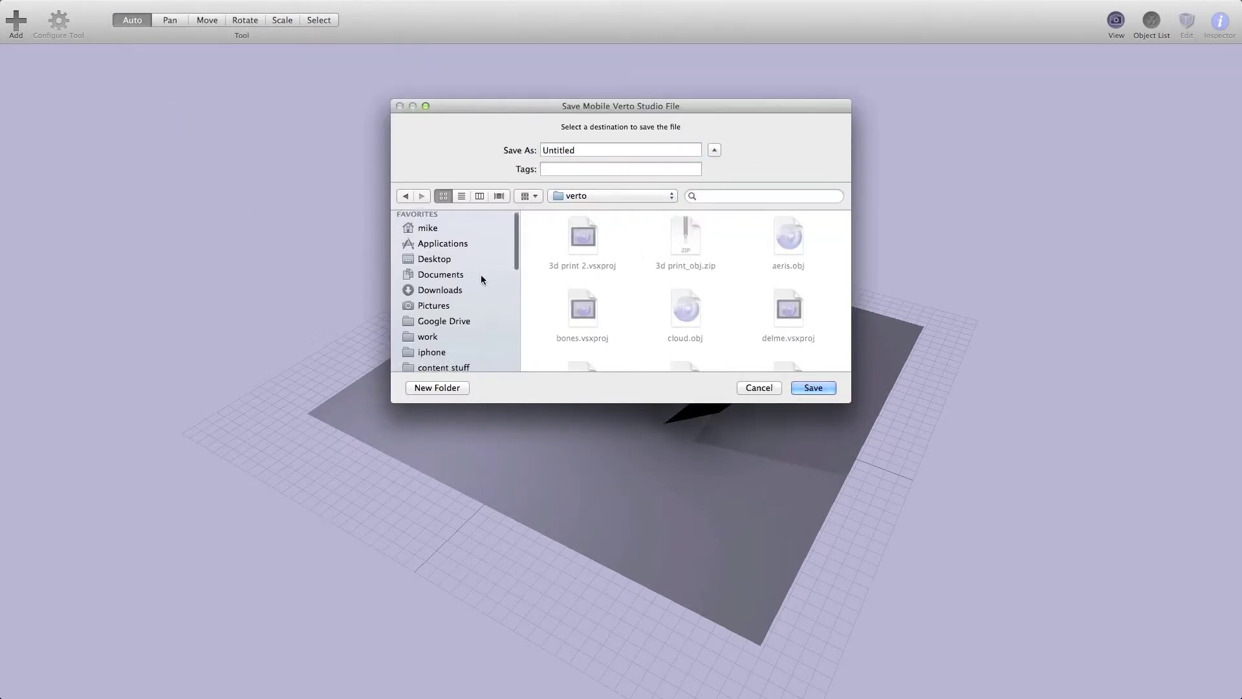
{"action": "left_click", "coordinate": [456, 321]}
{"action": "scroll", "coordinate": [652, 282], "scroll_direction": "down", "scroll_amount": 10}
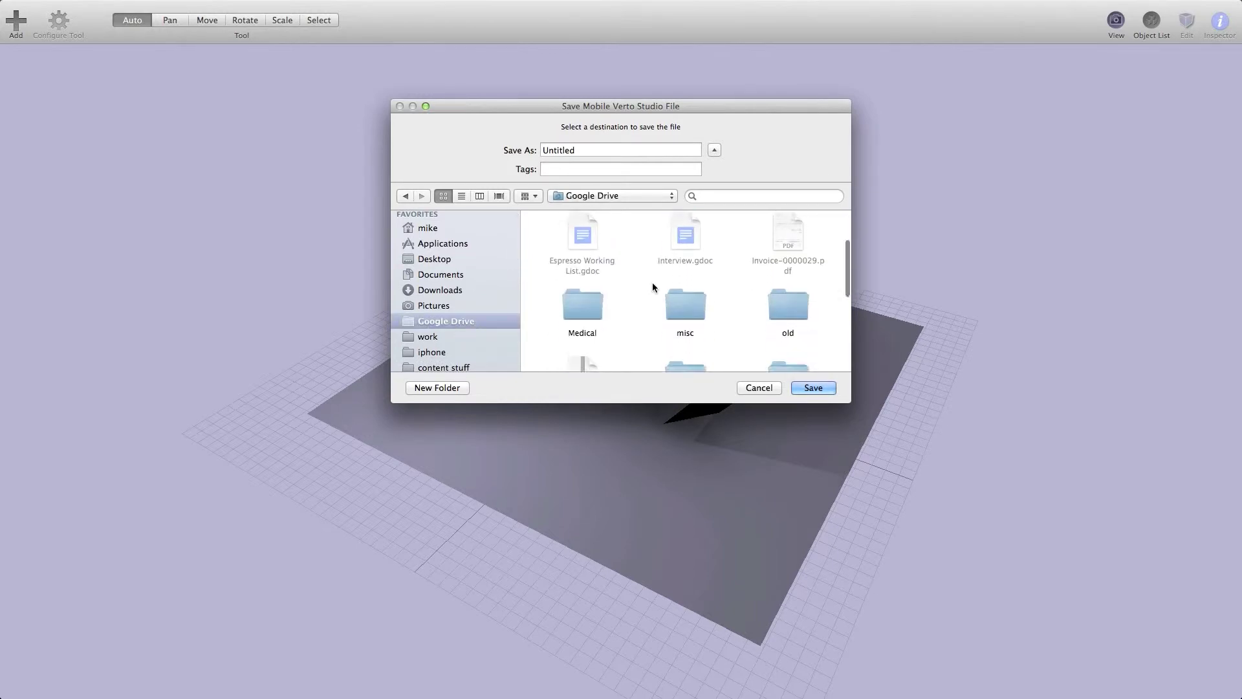
{"action": "double_click", "coordinate": [774, 257]}
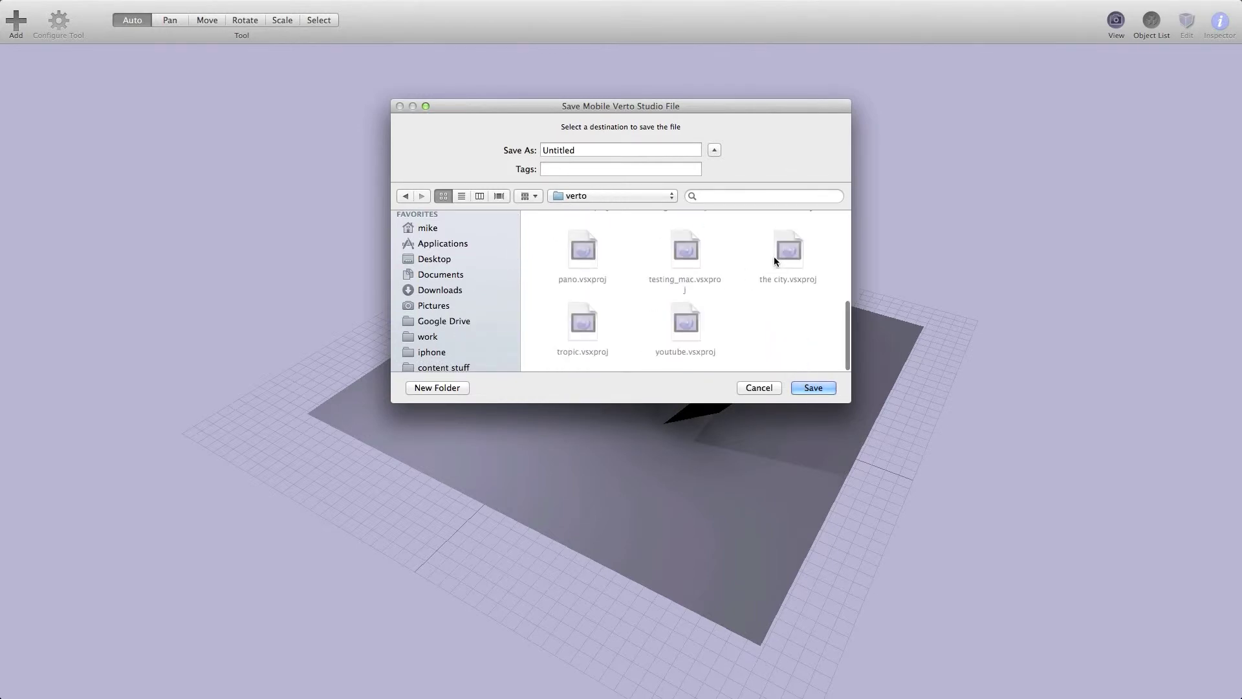
{"action": "double_click", "coordinate": [597, 148]}
{"action": "type", "text": "youtube"}
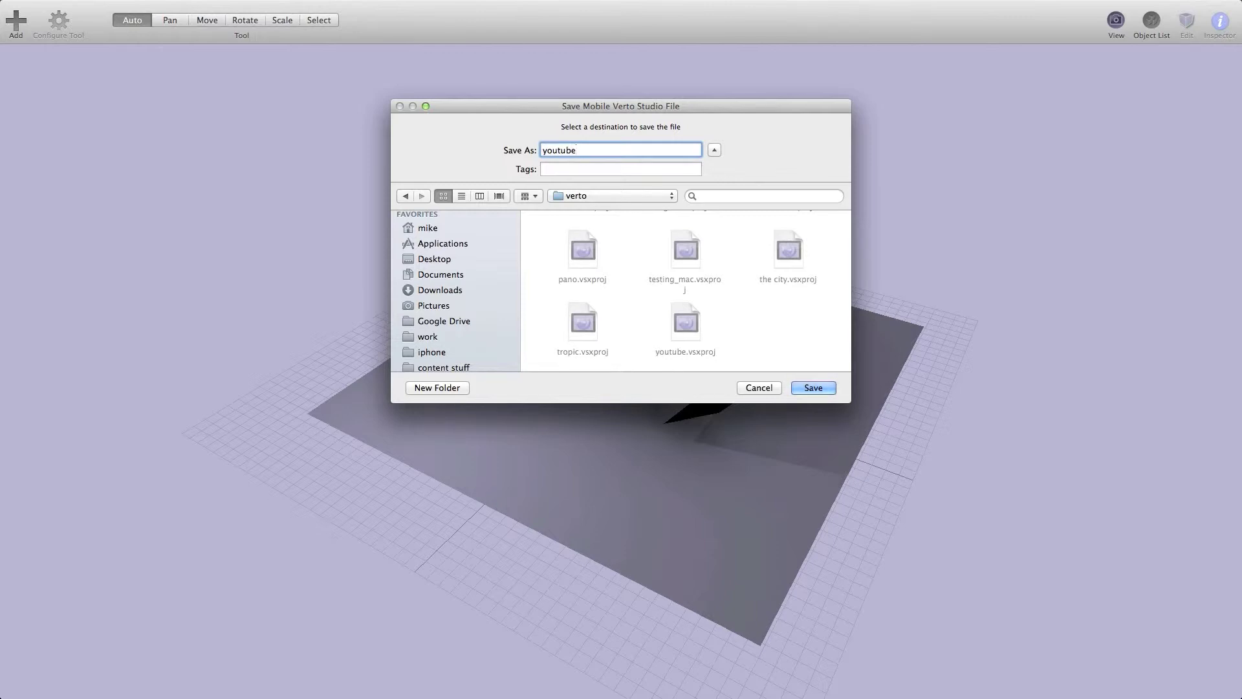
{"action": "key", "text": "Return"}
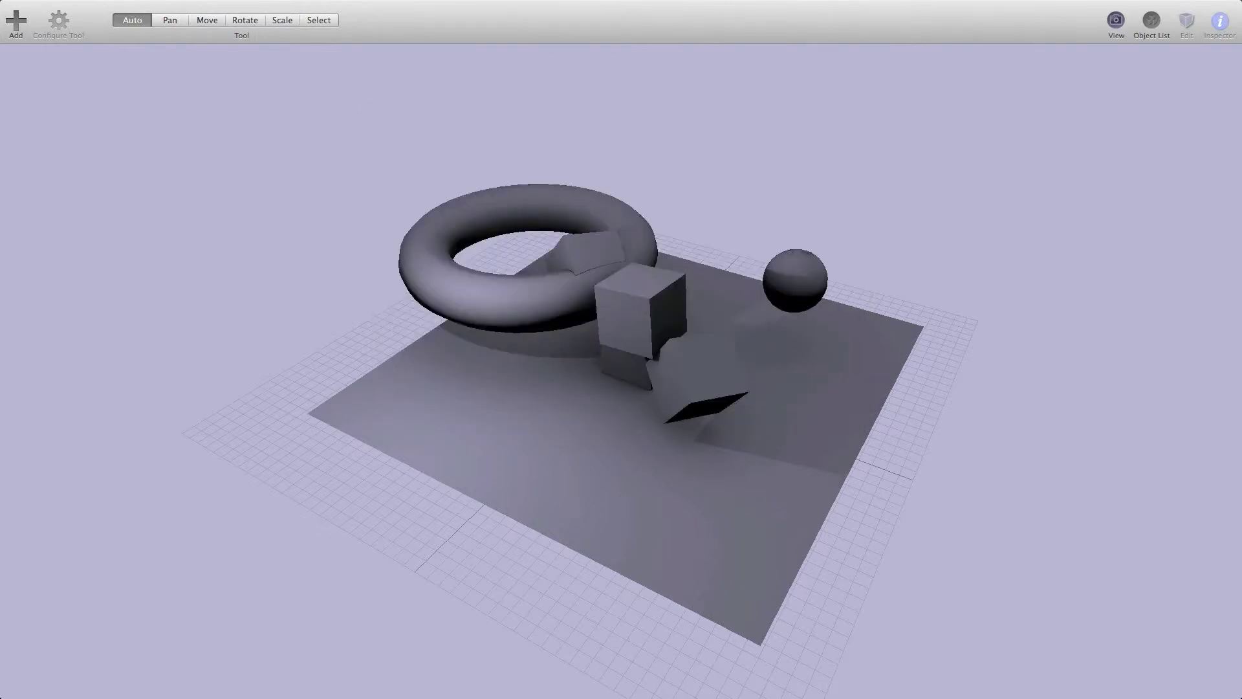
Check the Google Drive sync status, then return Verto Studio to full screen.
{"action": "mouse_move", "coordinate": [605, 3]}
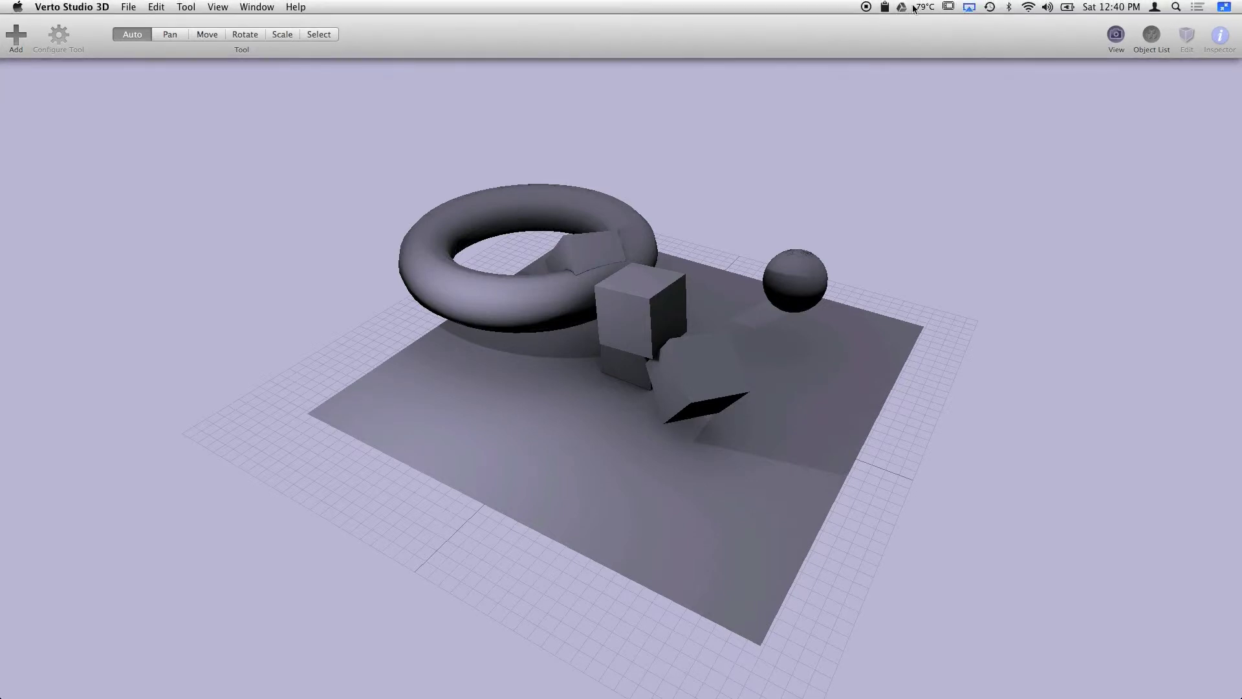
{"action": "left_click", "coordinate": [903, 7]}
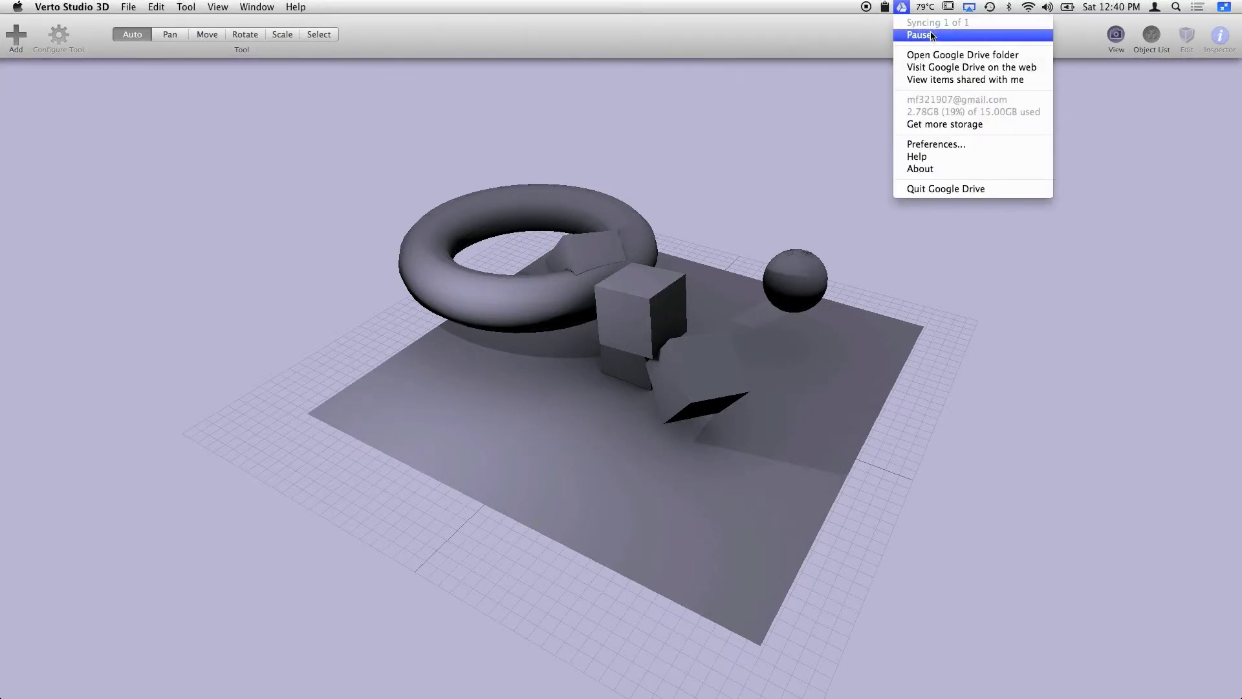
{"action": "left_click", "coordinate": [976, 230]}
{"action": "key", "text": "super+ctrl+f"}
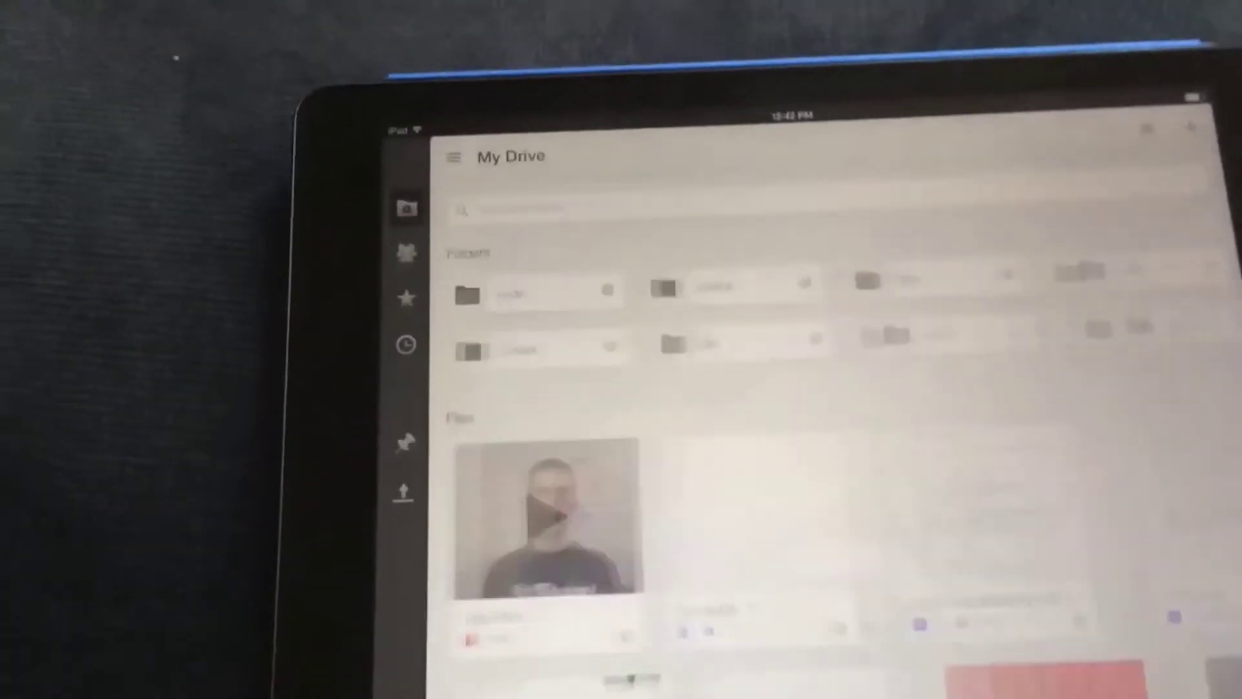
Open youtube2.vsxproj from the Google Drive verto folder in Verto Studio on the iPad.
{"action": "left_click", "coordinate": [912, 350]}
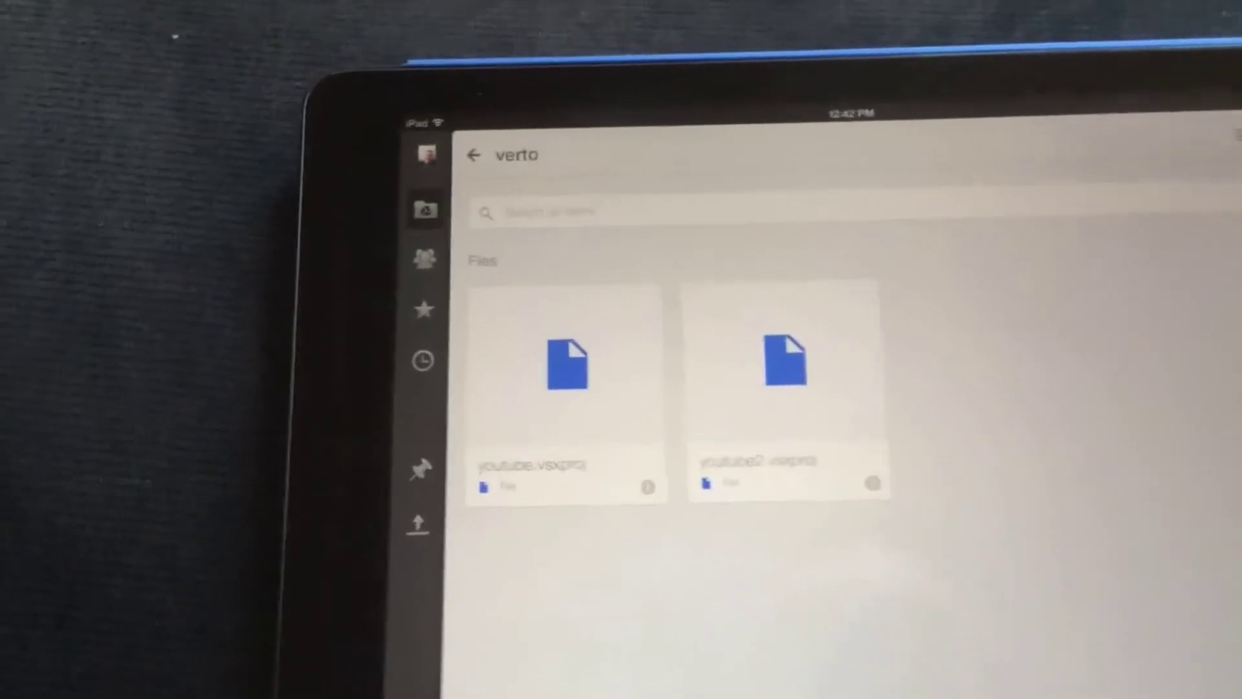
{"action": "left_click", "coordinate": [784, 362]}
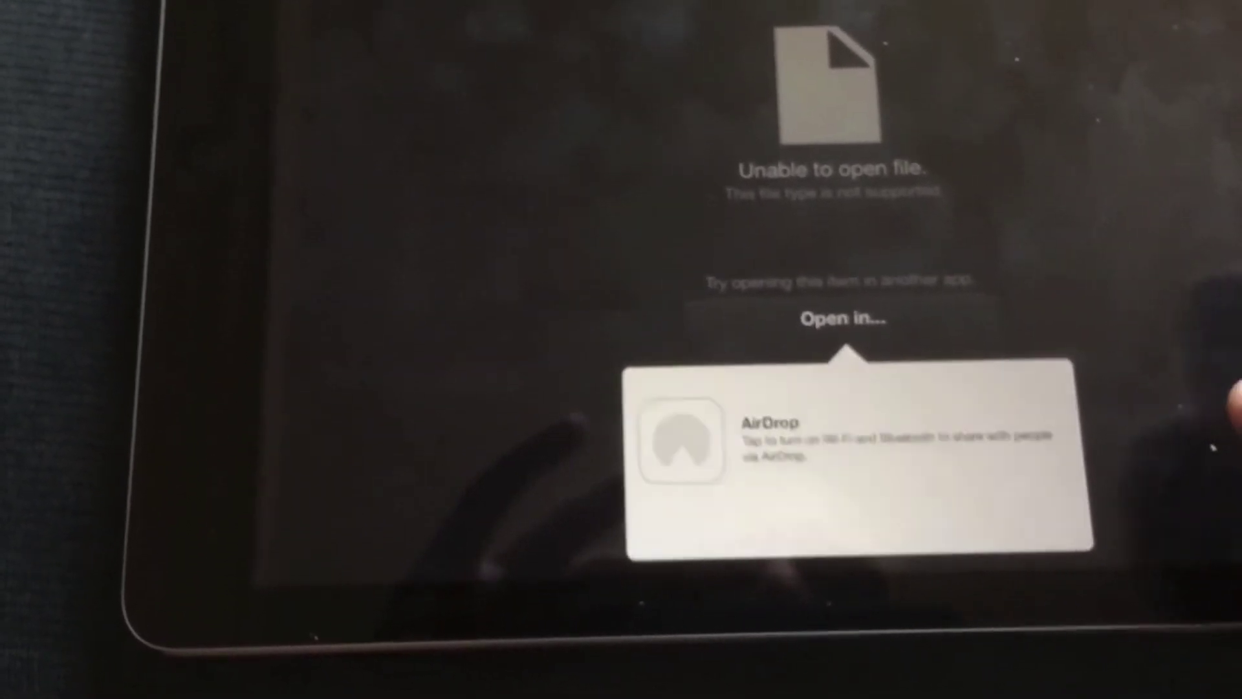
{"action": "left_click", "coordinate": [842, 318]}
{"action": "left_click", "coordinate": [842, 318]}
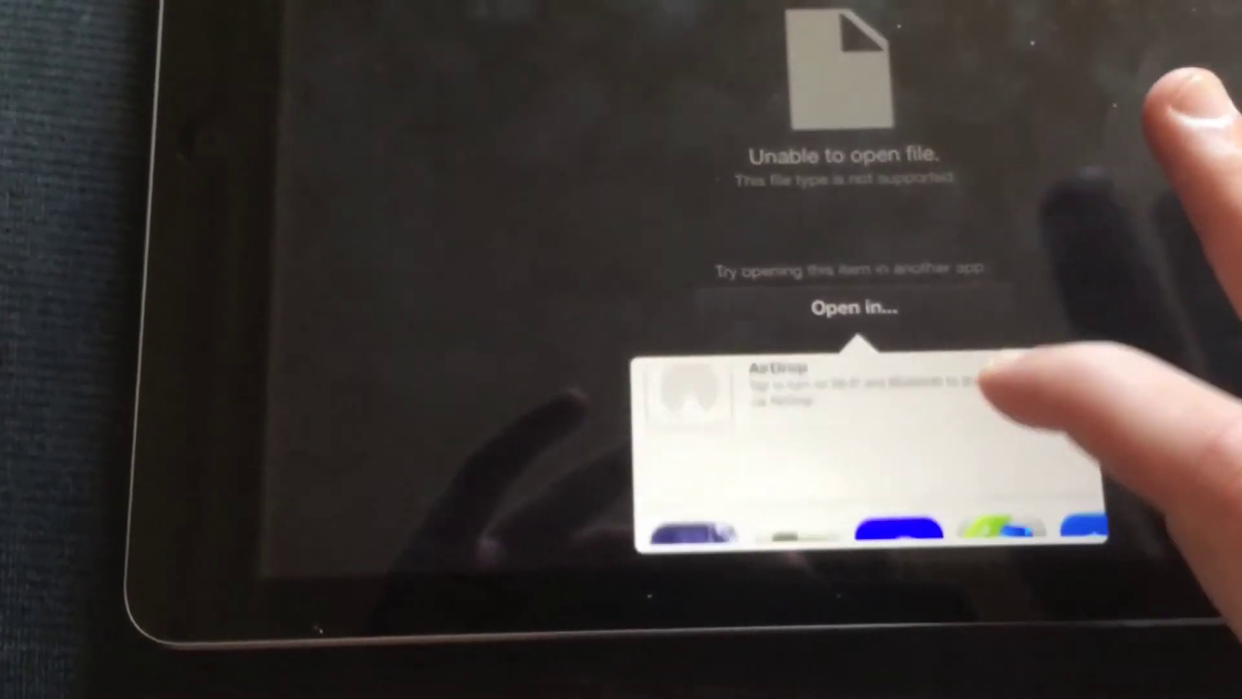
{"action": "left_click_drag", "start_coordinate": [989, 384], "coordinate": [996, 278]}
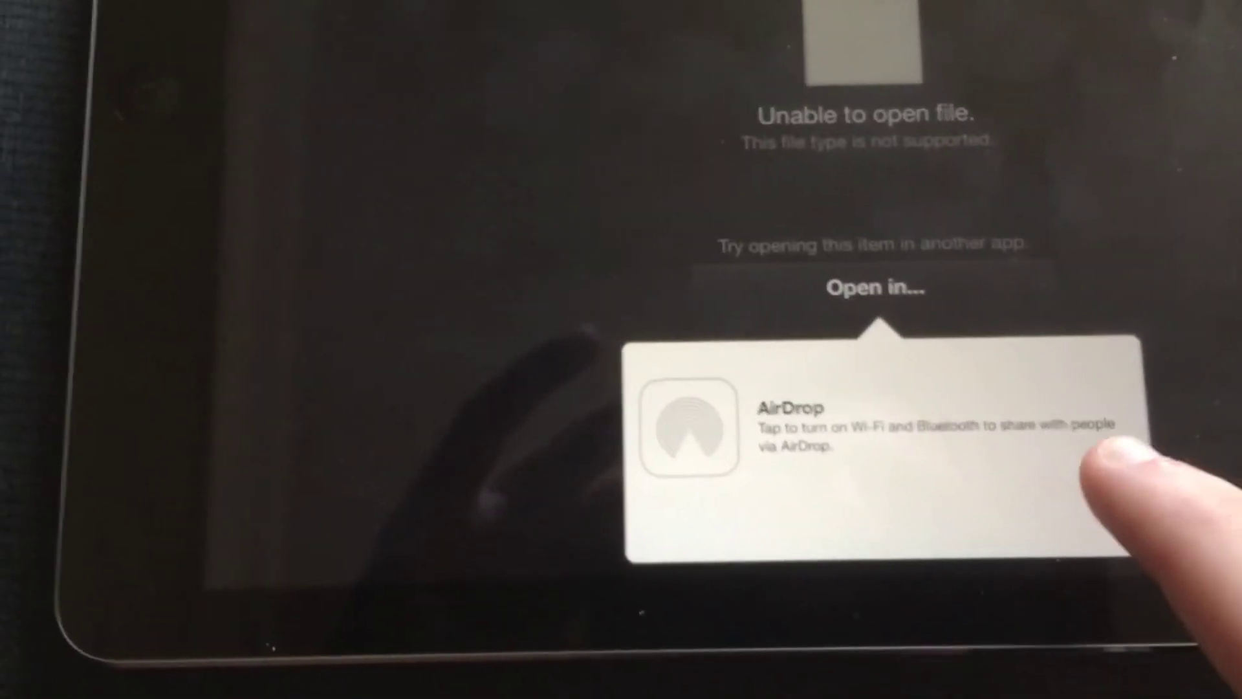
{"action": "left_click", "coordinate": [737, 469]}
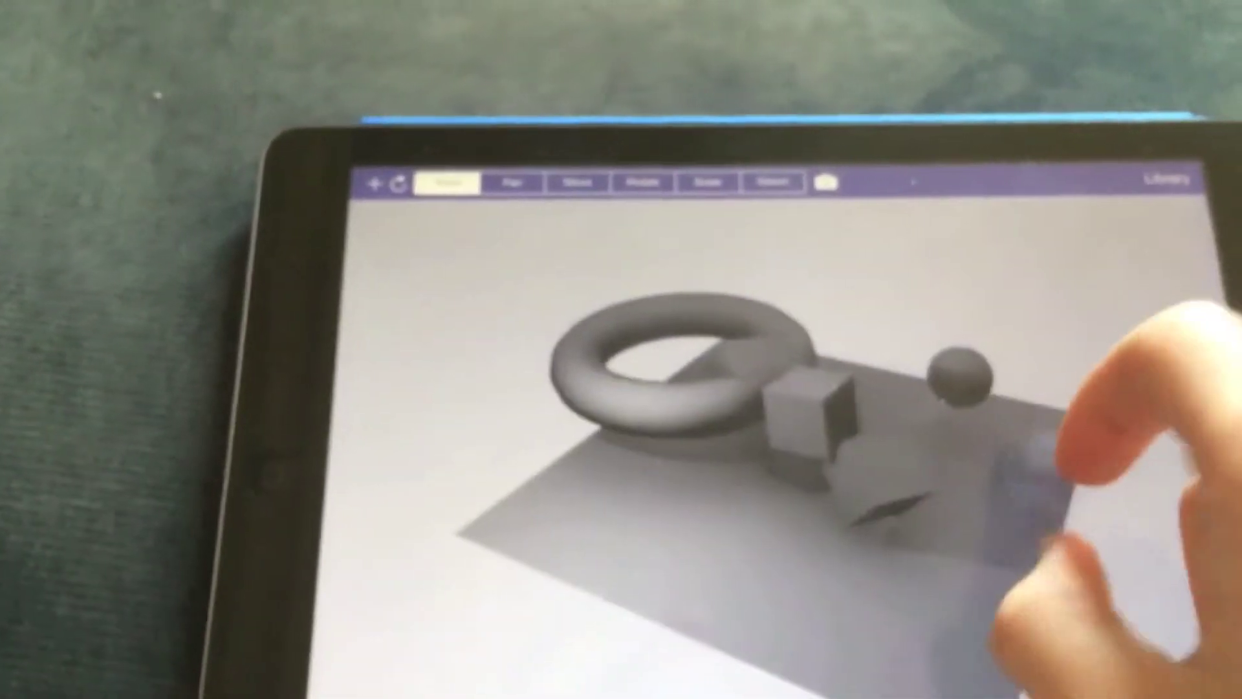
{"action": "left_click_drag", "start_coordinate": [1067, 453], "coordinate": [919, 362]}
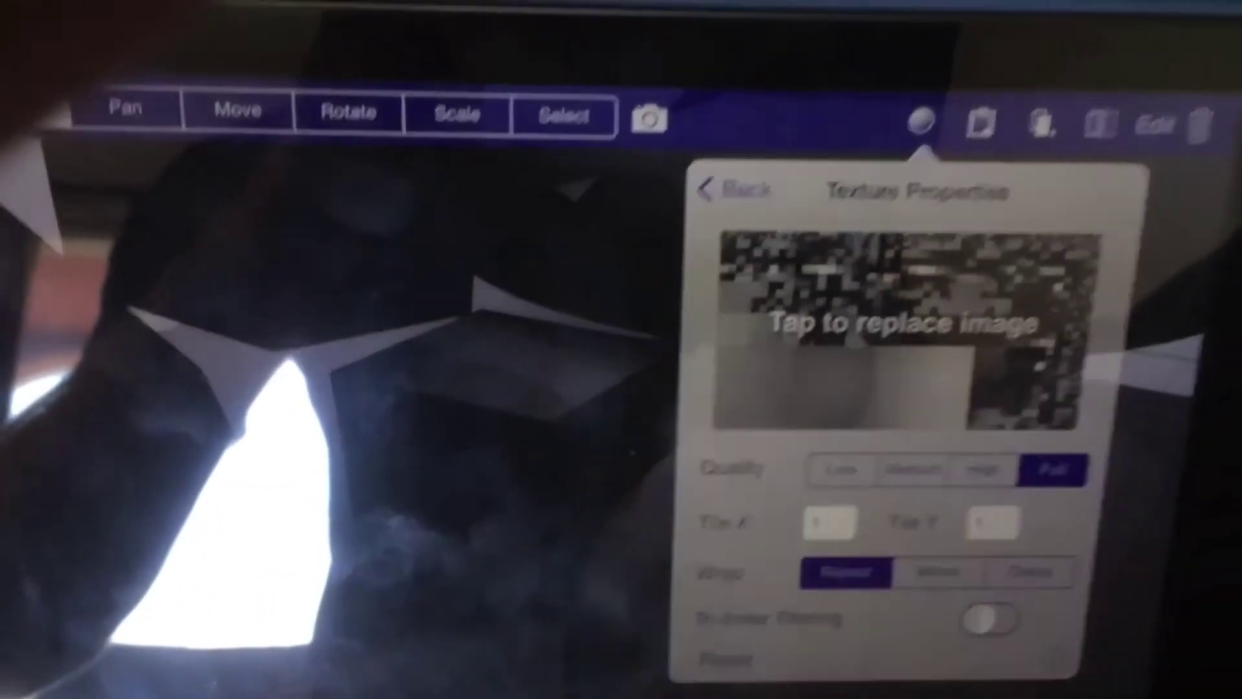
{"action": "left_click", "coordinate": [336, 592]}
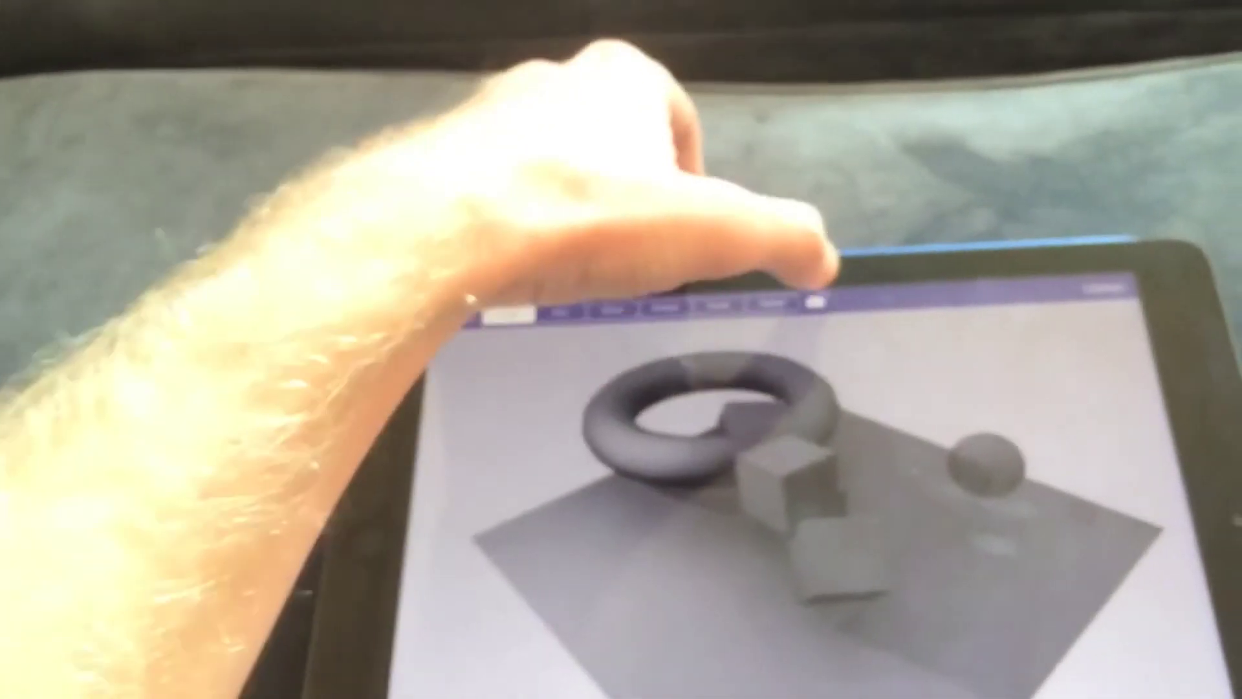
Bring up the camera view choices in the iPad toolbar.
{"action": "left_click", "coordinate": [816, 301]}
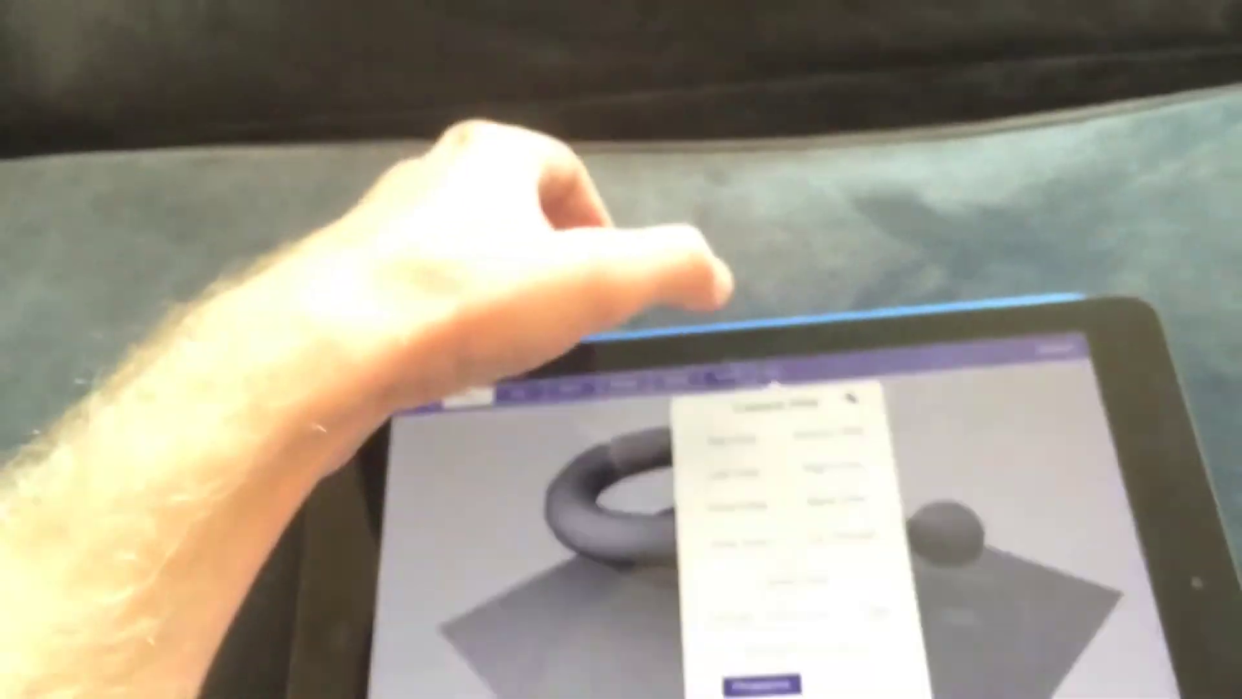